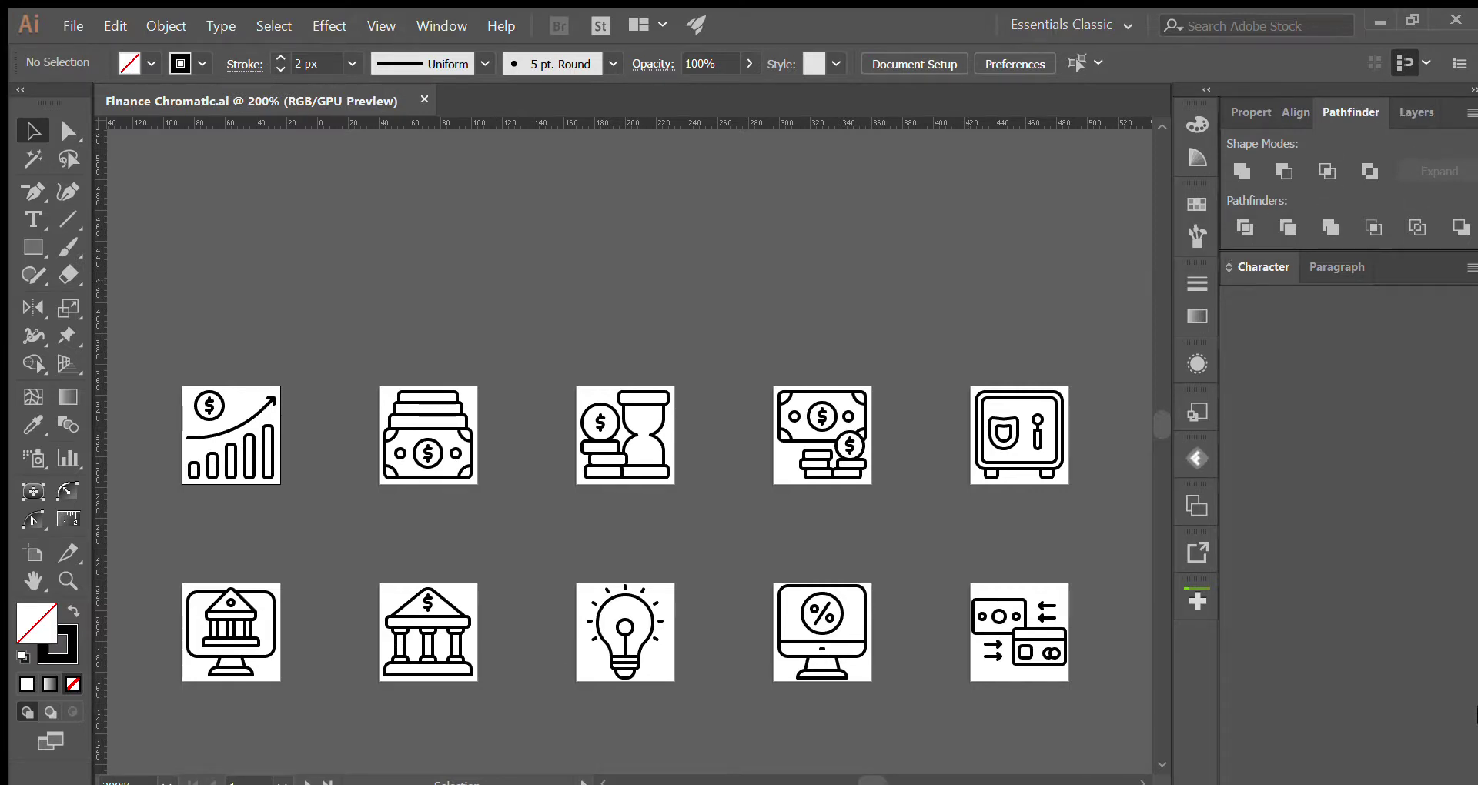
# Step: Outline the rising arrow's stroke and unite its pieces into one filled path
pyautogui.scroll(3, 158, 441)
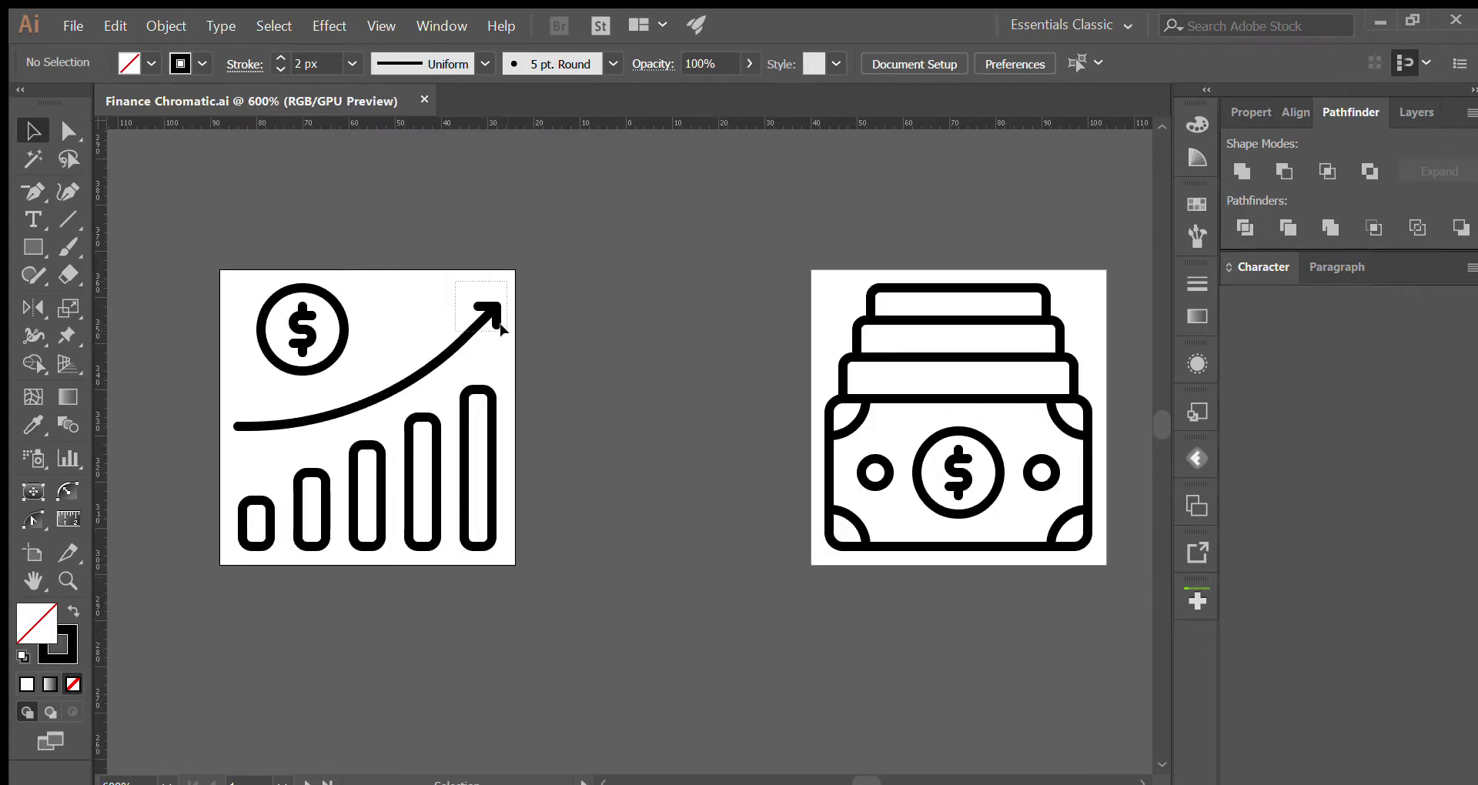
pyautogui.click(487, 306)
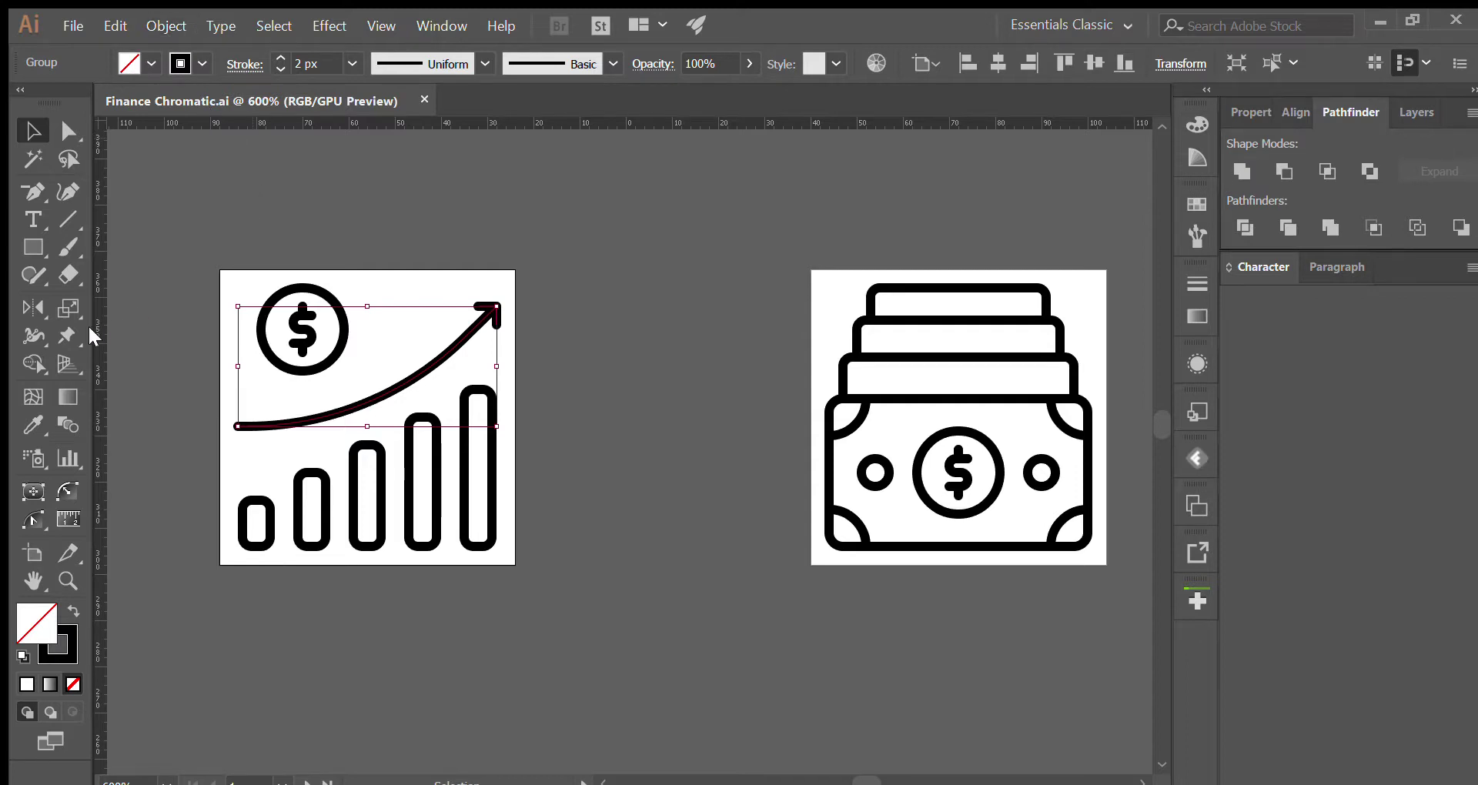
pyautogui.hotkey('ctrl', 'shift', 'o')
pyautogui.click(1241, 171)
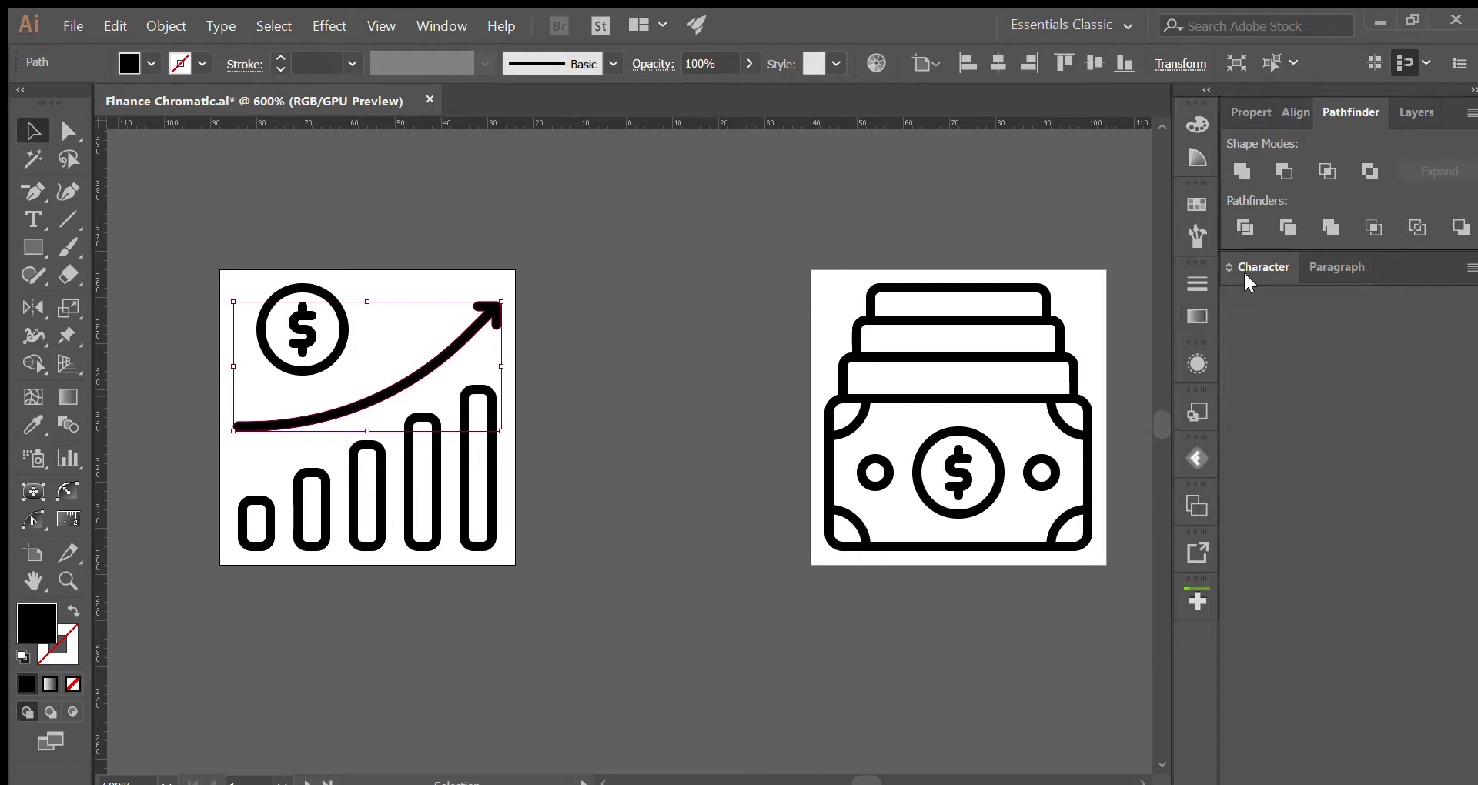
# Step: Set the arrow's opacity to 50% and deselect it
pyautogui.click(1242, 111)
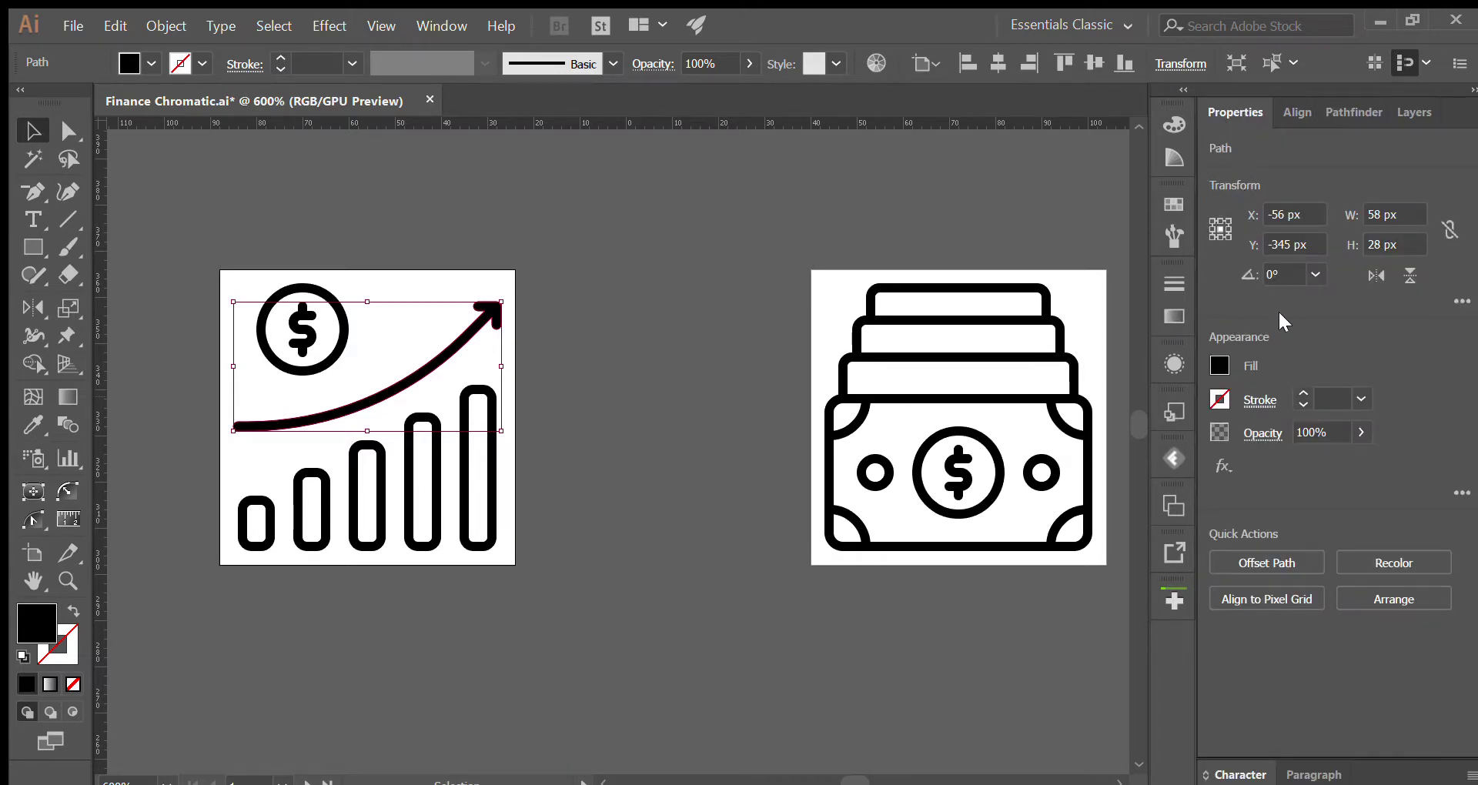
pyautogui.click(1340, 435)
pyautogui.write('5')
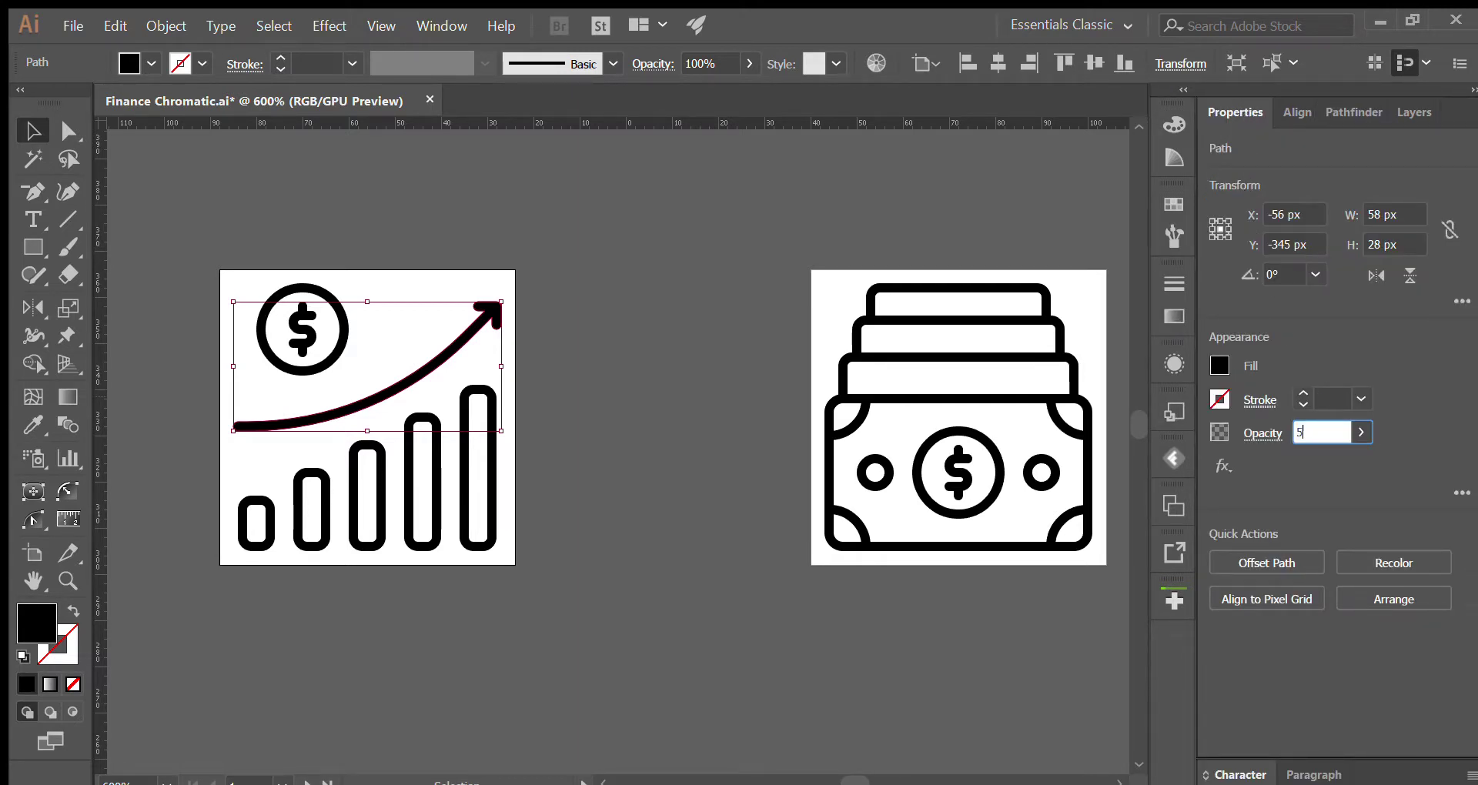
pyautogui.write('0')
pyautogui.press('Return')
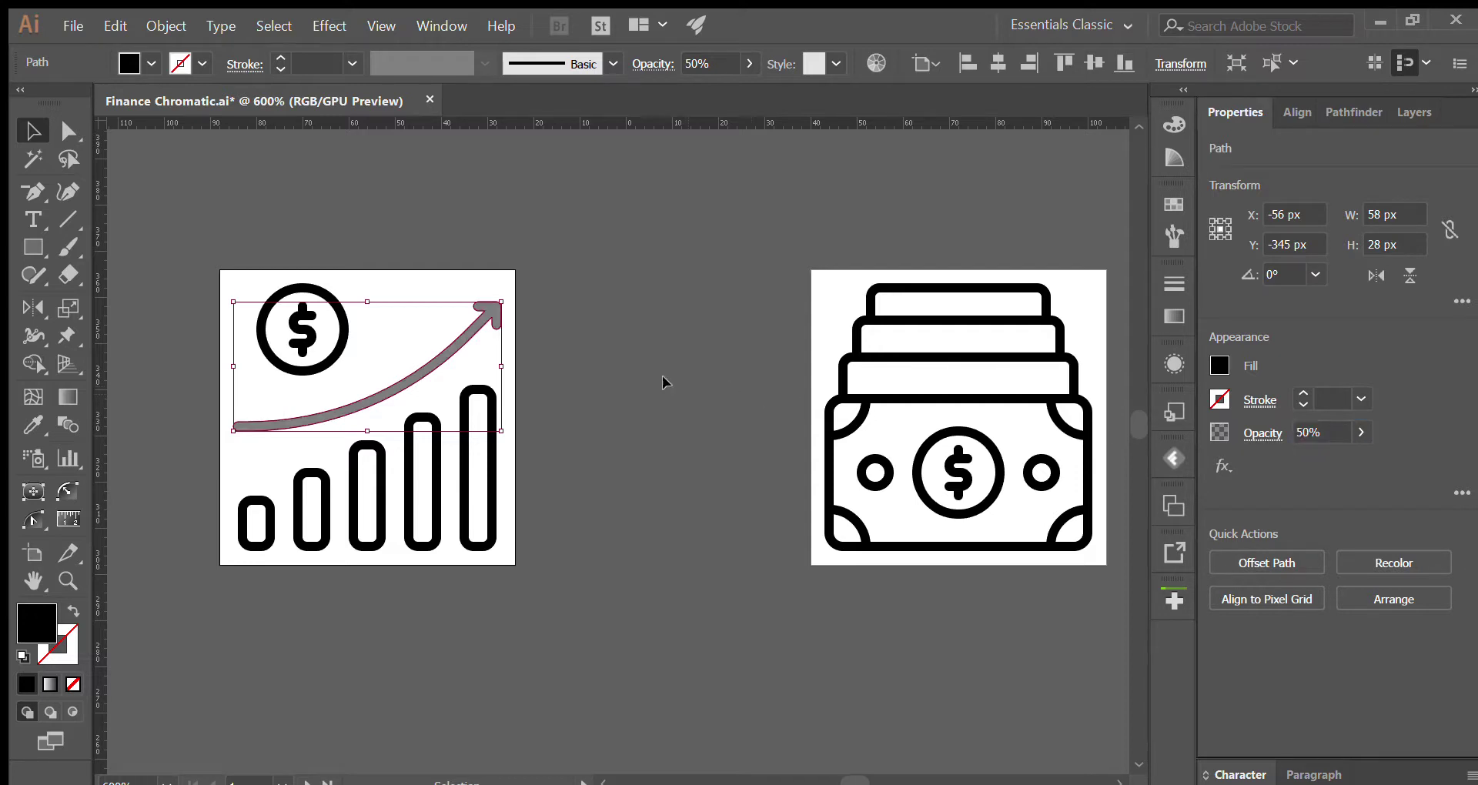
pyautogui.click(648, 432)
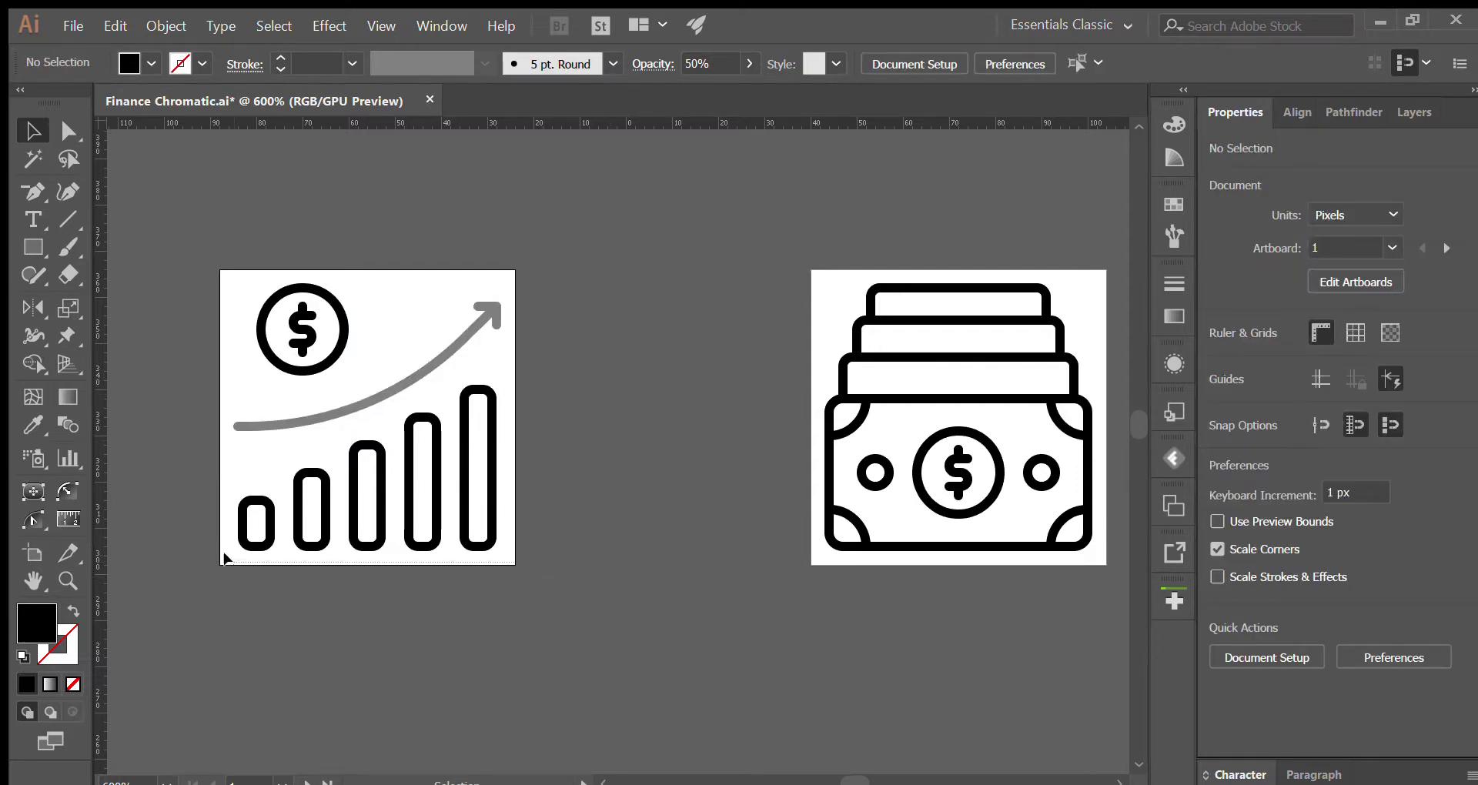
# Step: Outline the five chart bars' strokes and fill the bar interiors with Shape Builder
pyautogui.moveTo(504, 570); pyautogui.dragTo(224, 523)
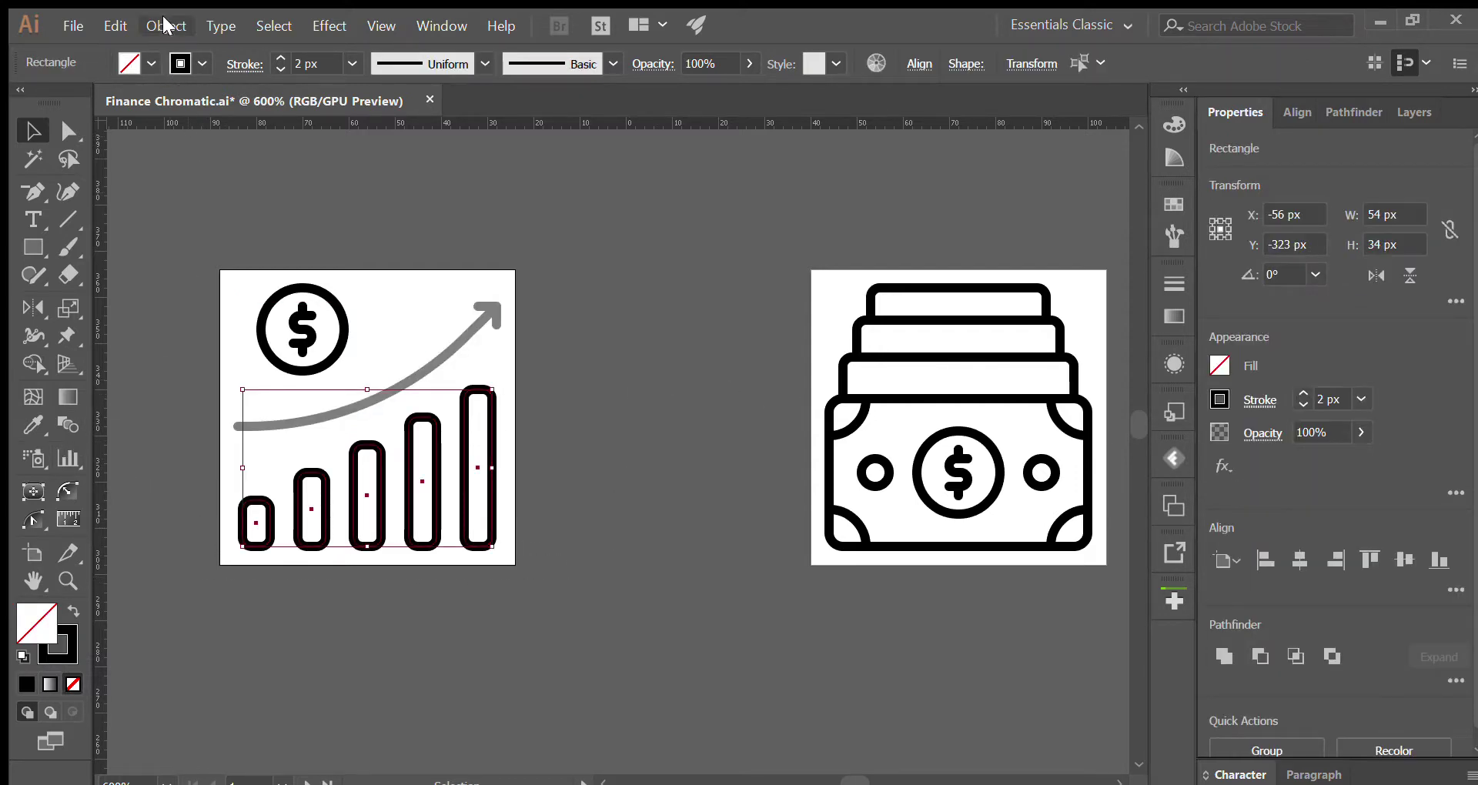
pyautogui.hotkey('ctrl', 'shift', 'o')
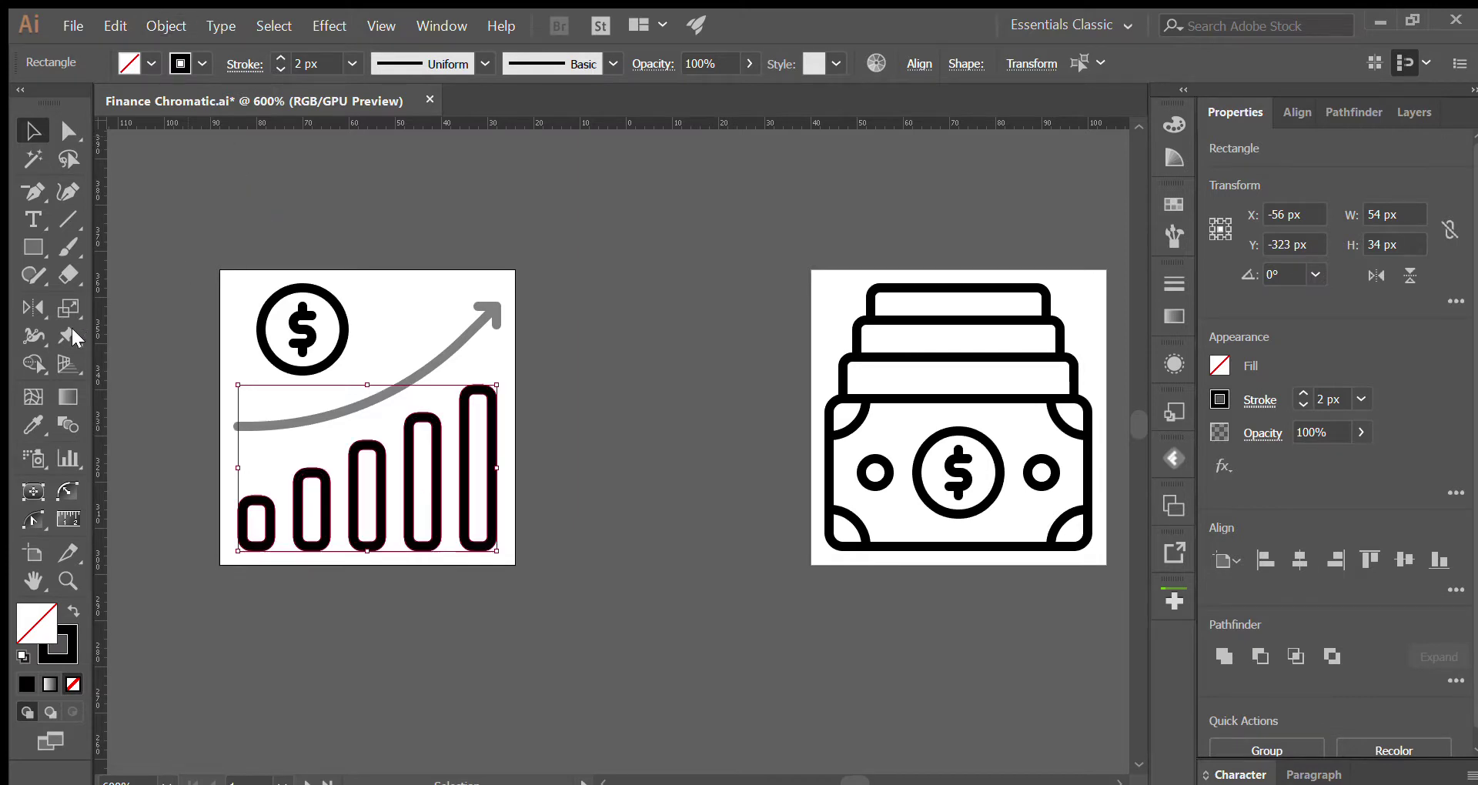
pyautogui.click(24, 369)
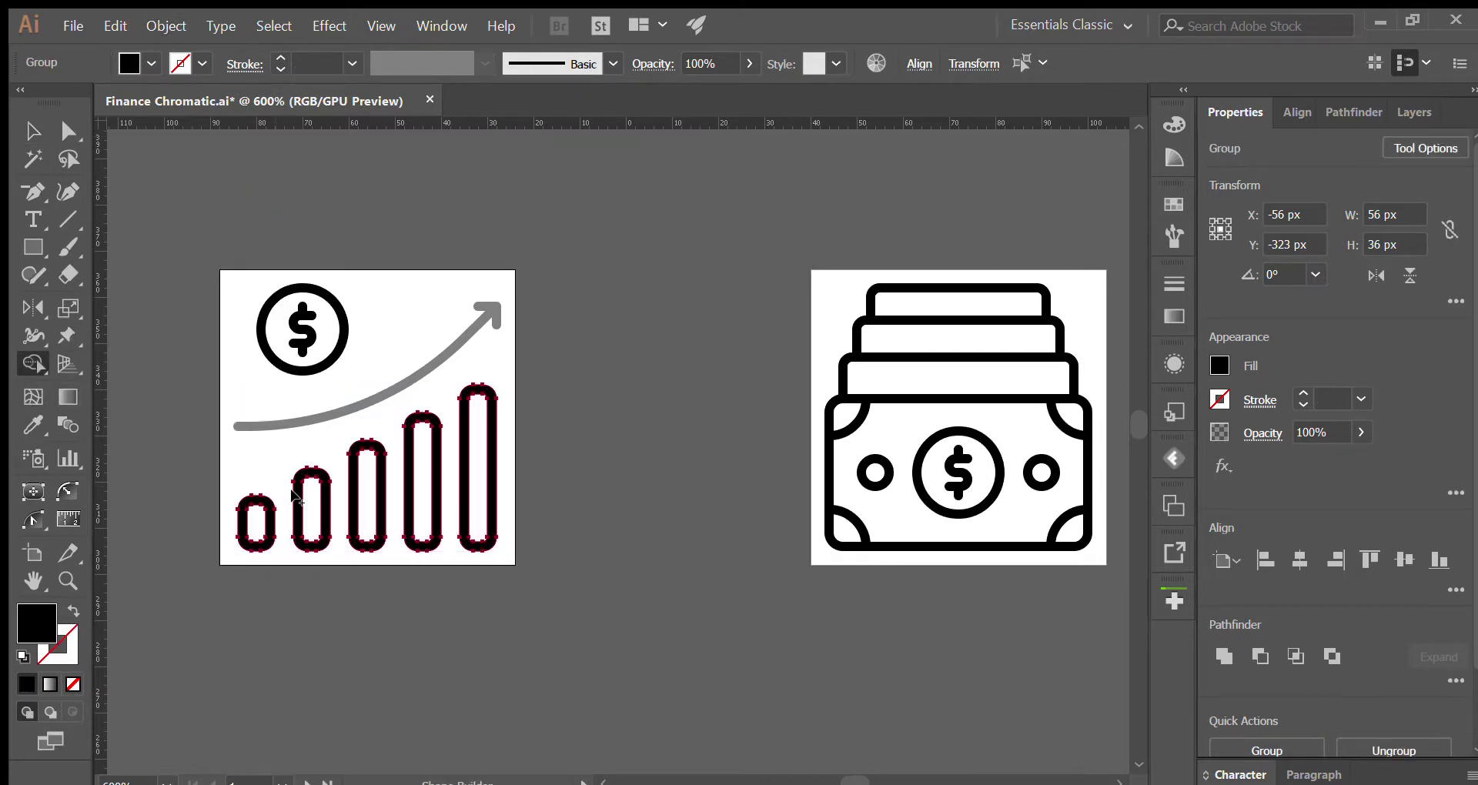
pyautogui.click(475, 504)
pyautogui.click(421, 504)
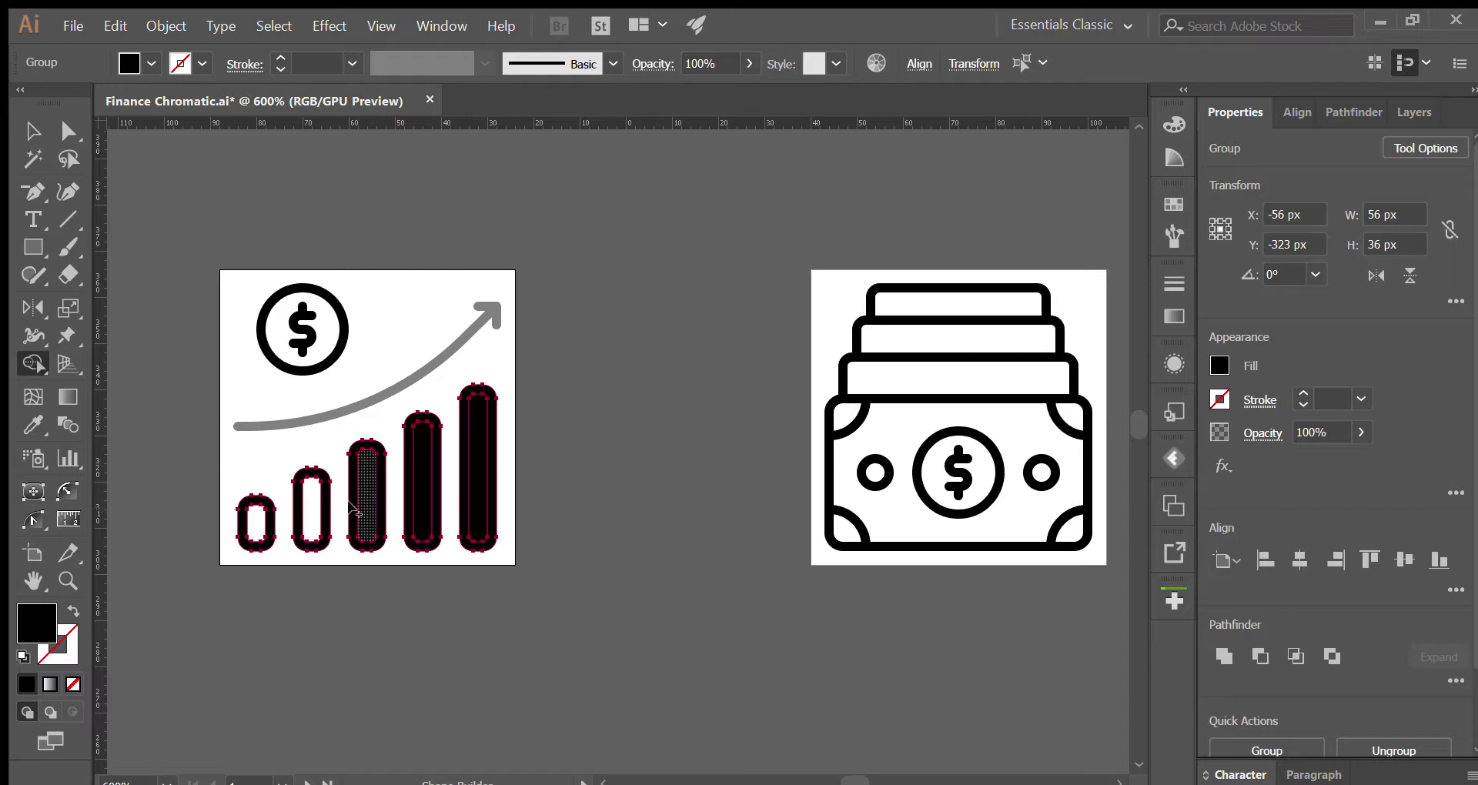
pyautogui.click(361, 508)
pyautogui.click(311, 512)
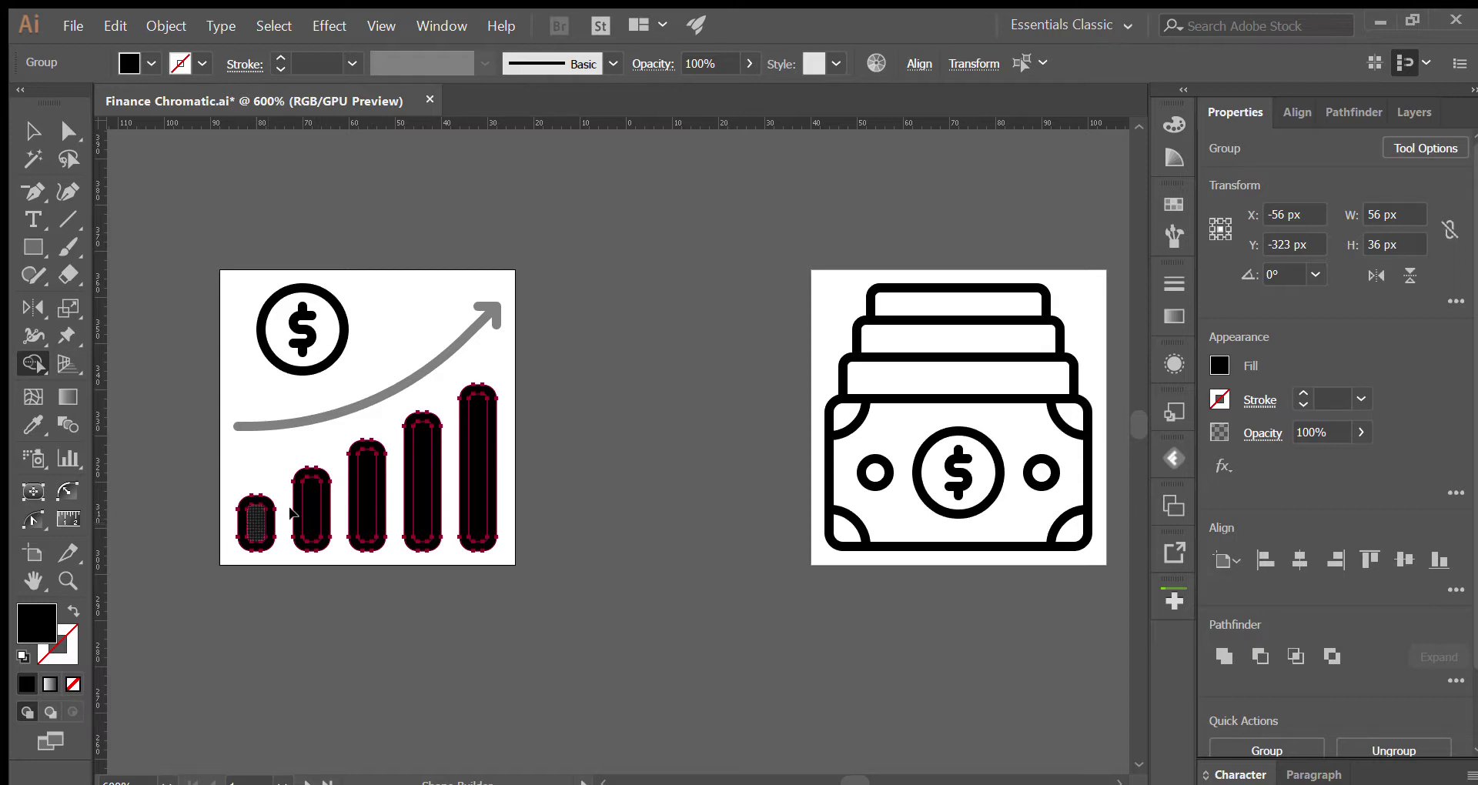
pyautogui.press('v')
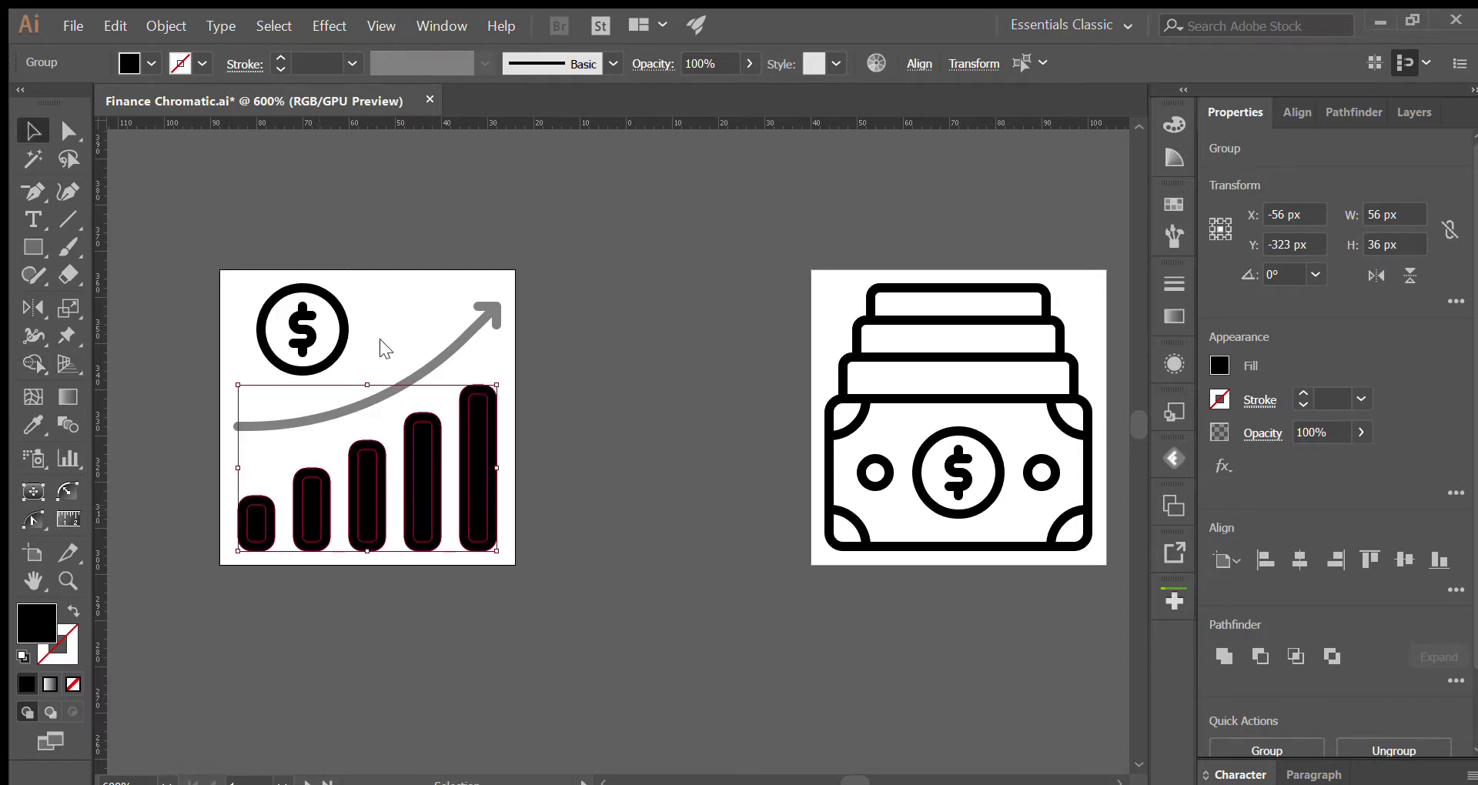
# Step: Select the five inner bar shapes and set their opacity to 50%
pyautogui.click(528, 462)
pyautogui.click(478, 473)
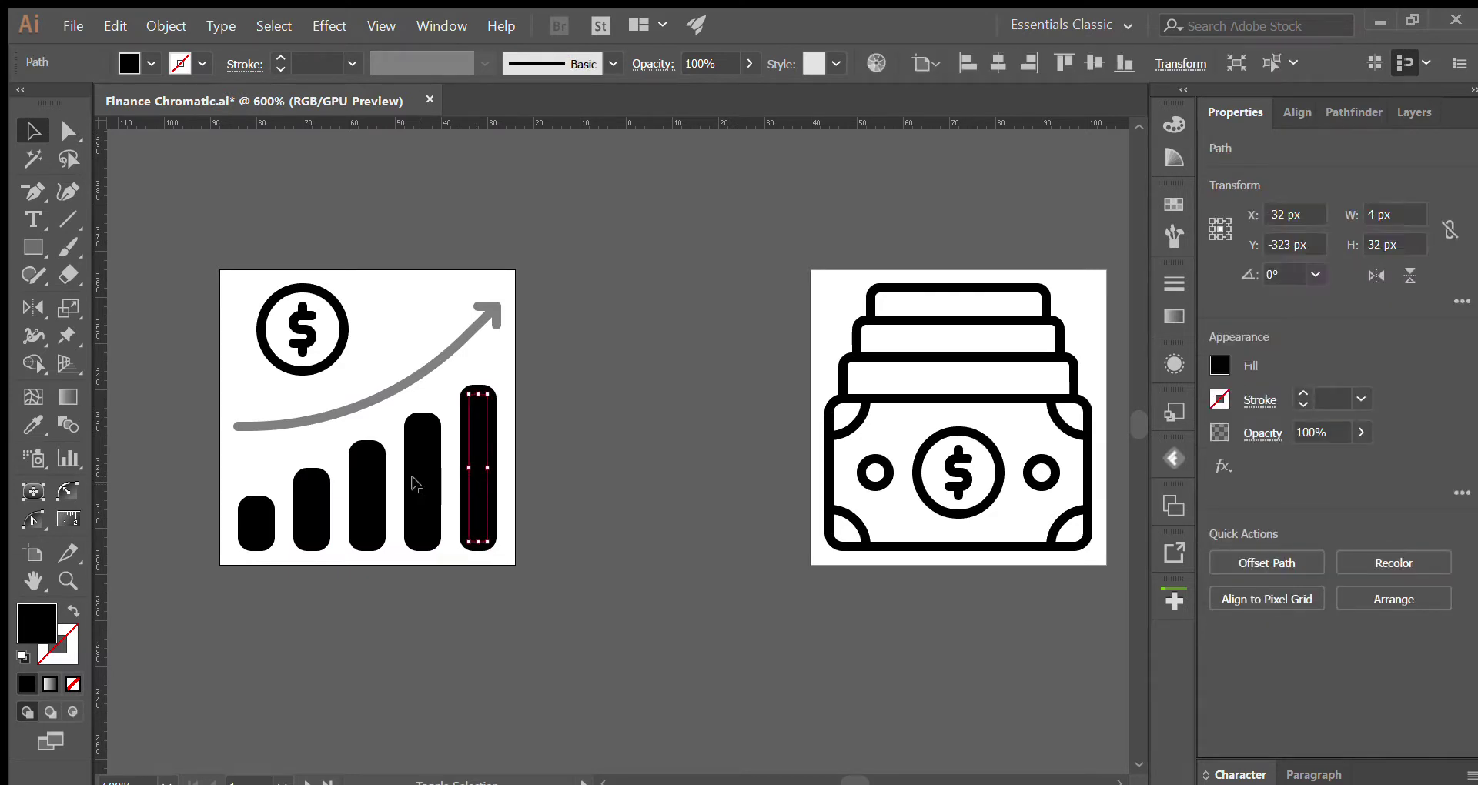
pyautogui.keyDown('shift'); pyautogui.click(416, 483); pyautogui.keyUp('shift')
pyautogui.keyDown('shift'); pyautogui.click(367, 497); pyautogui.keyUp('shift')
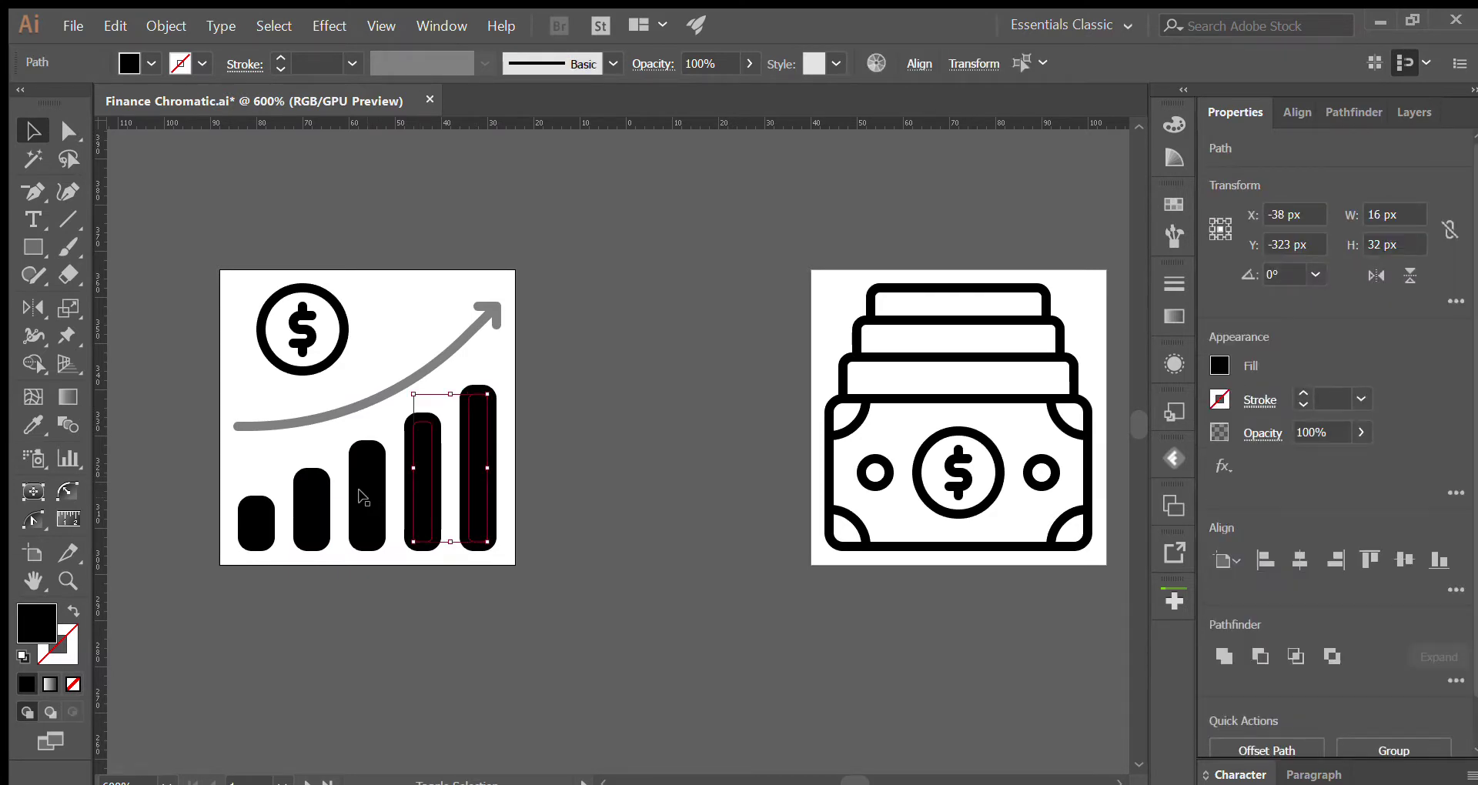
pyautogui.keyDown('shift'); pyautogui.click(309, 508); pyautogui.keyUp('shift')
pyautogui.keyDown('shift'); pyautogui.click(255, 525); pyautogui.keyUp('shift')
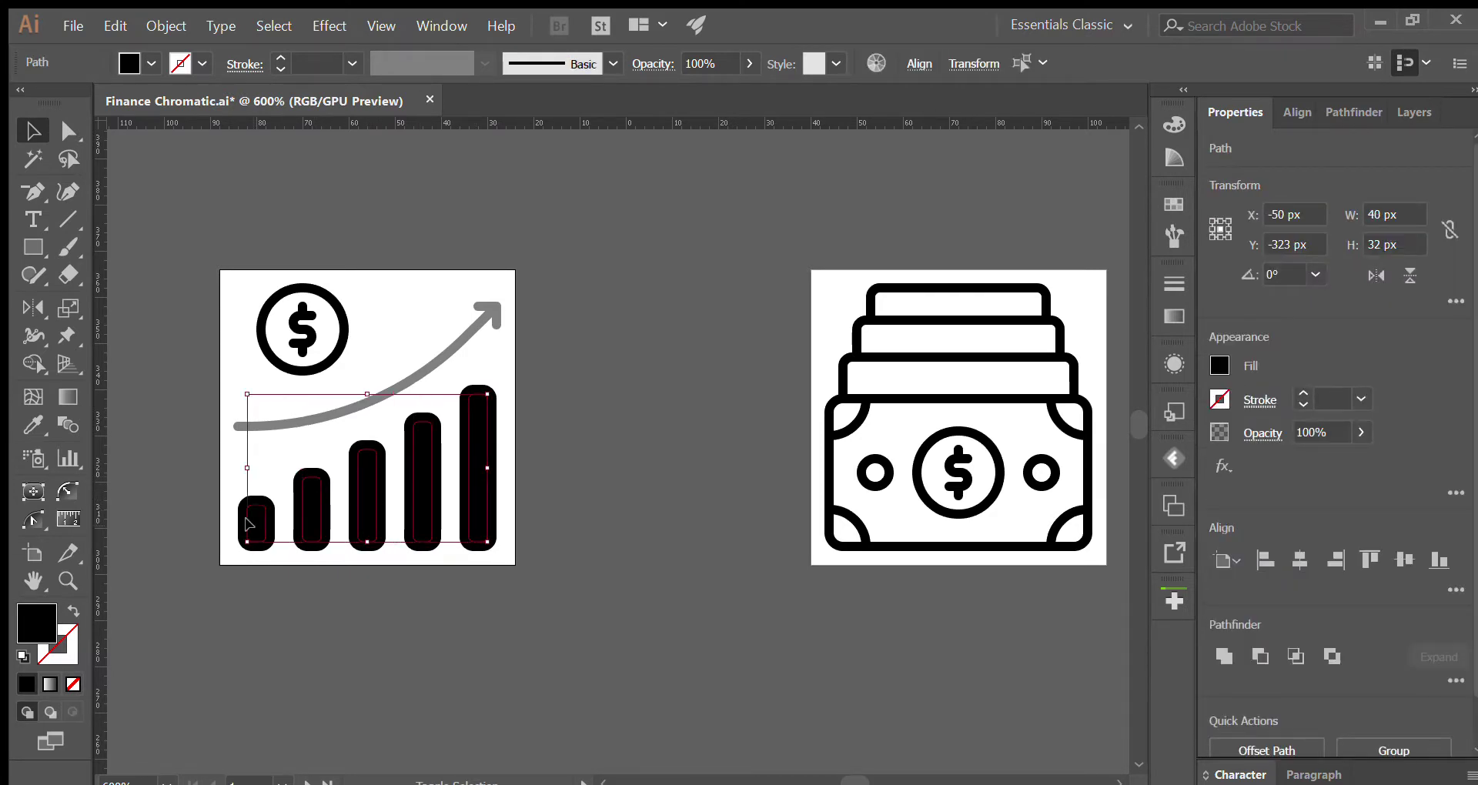
pyautogui.click(1310, 435)
pyautogui.write('50')
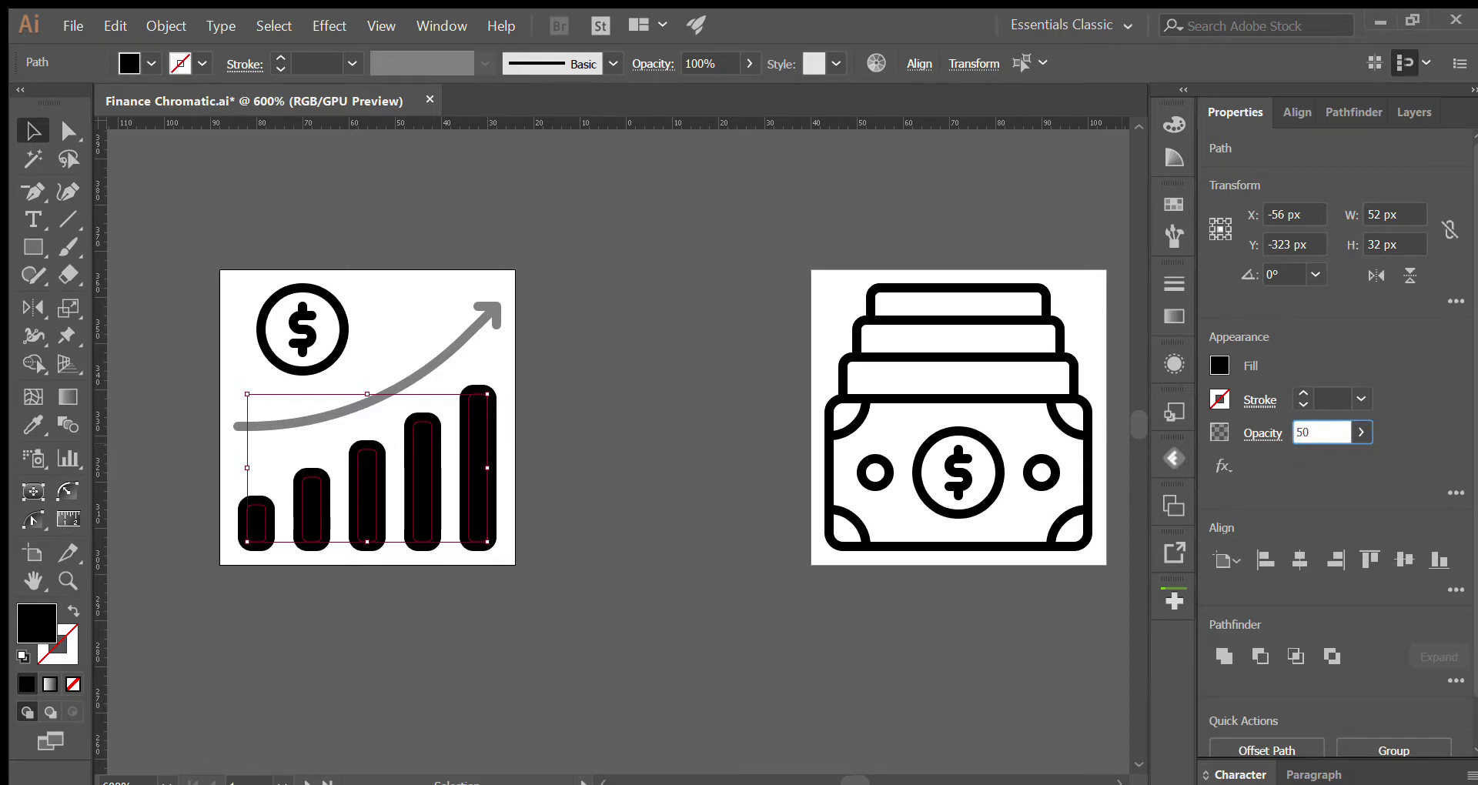
pyautogui.press('Return')
pyautogui.click(511, 321)
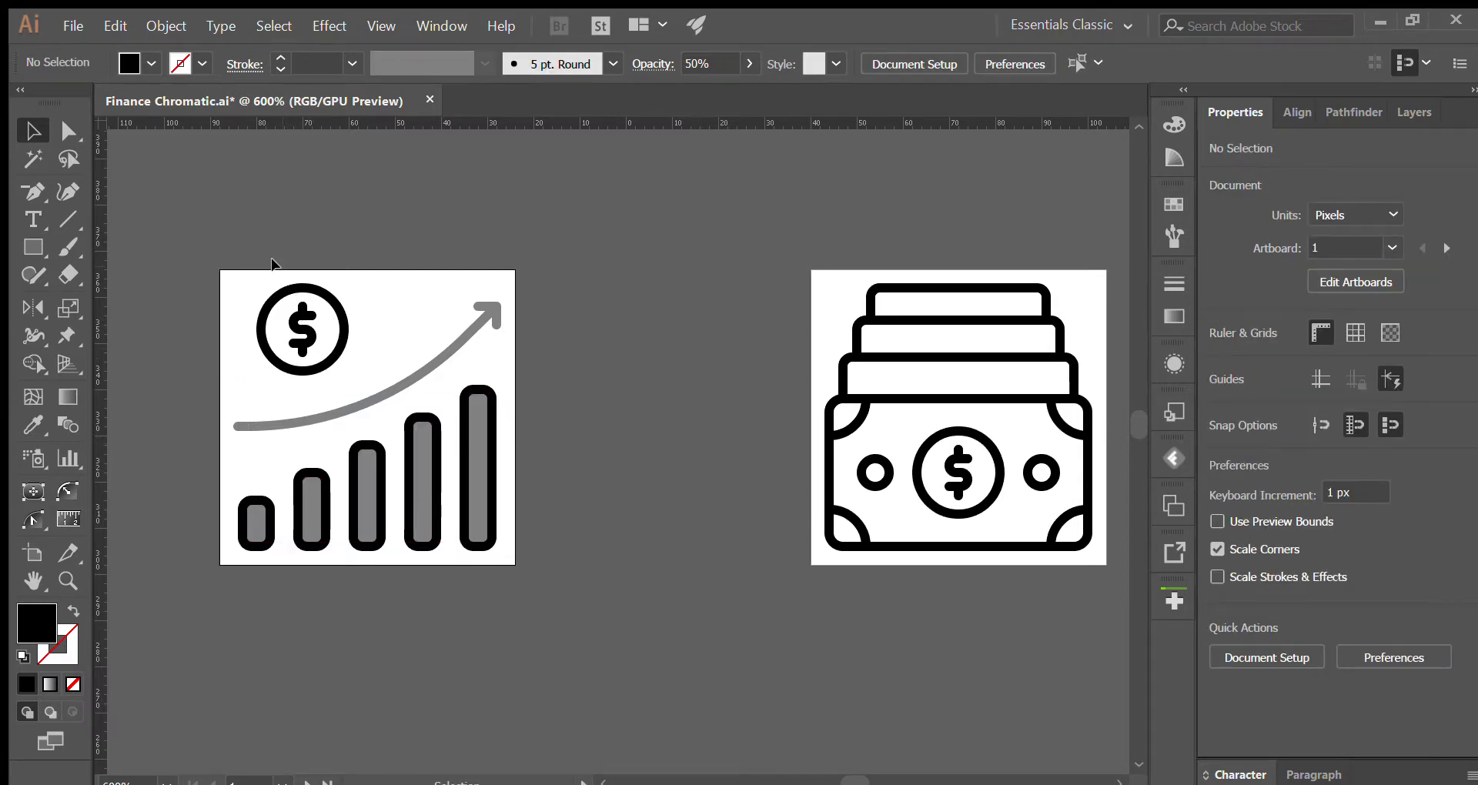
# Step: Select the whole dollar coin and outline its strokes
pyautogui.click(269, 299)
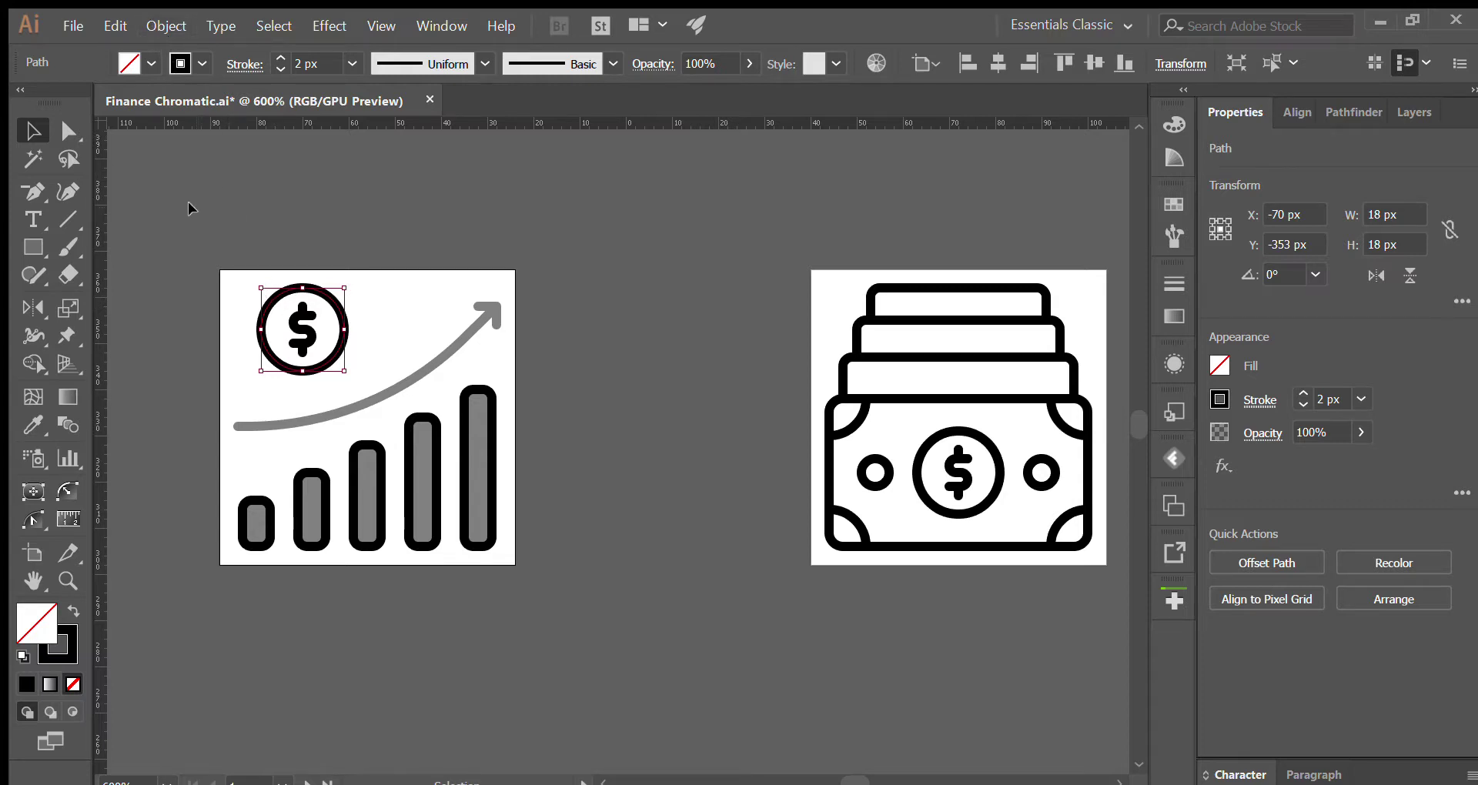
pyautogui.moveTo(221, 269); pyautogui.dragTo(353, 375)
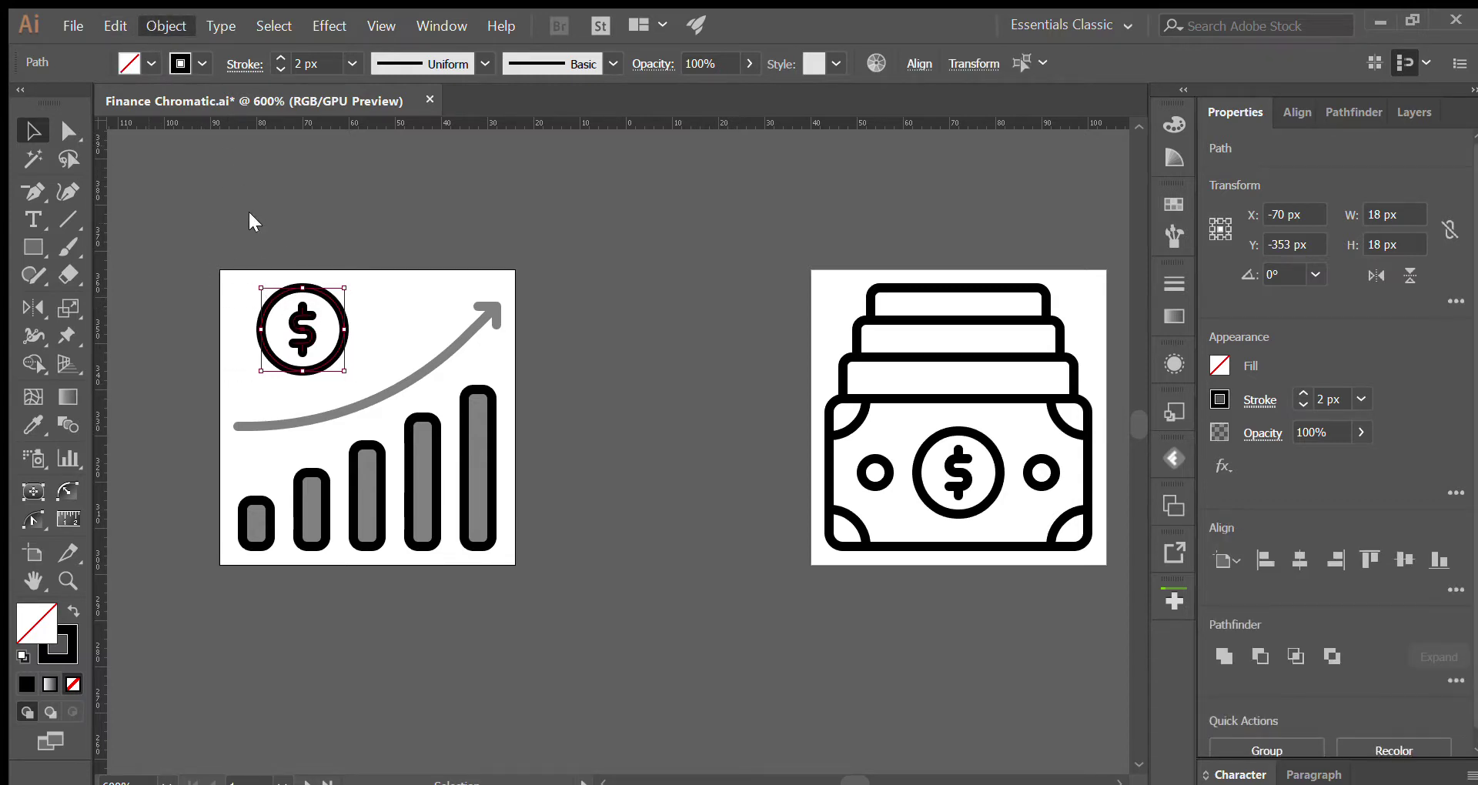
pyautogui.hotkey('ctrl', 'shift', 'o')
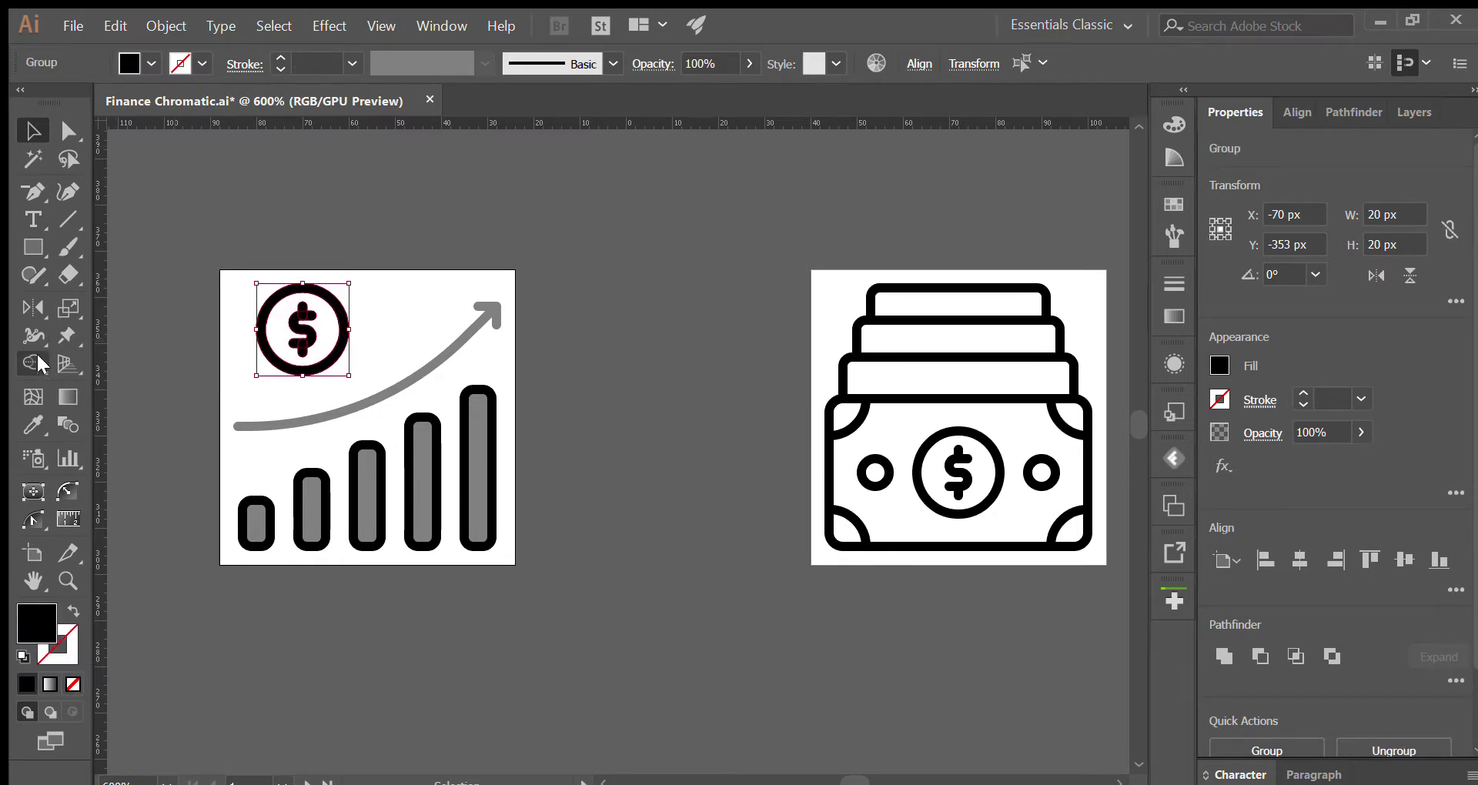
# Step: Delete the five dollar-sign pieces with Shape Builder
pyautogui.click(40, 364)
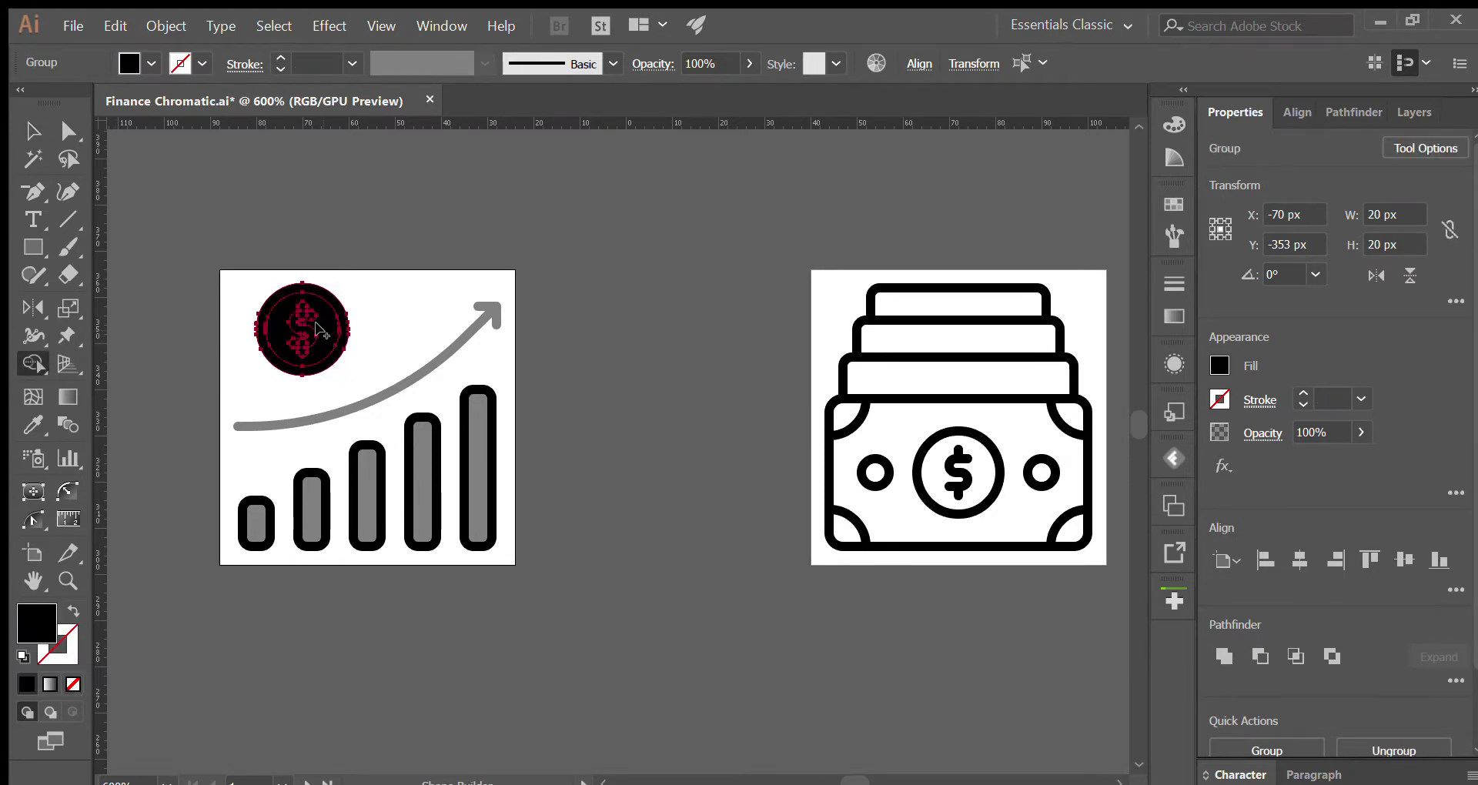
pyautogui.scroll(3, 305, 328)
pyautogui.keyDown('alt'); pyautogui.click(302, 348); pyautogui.keyUp('alt')
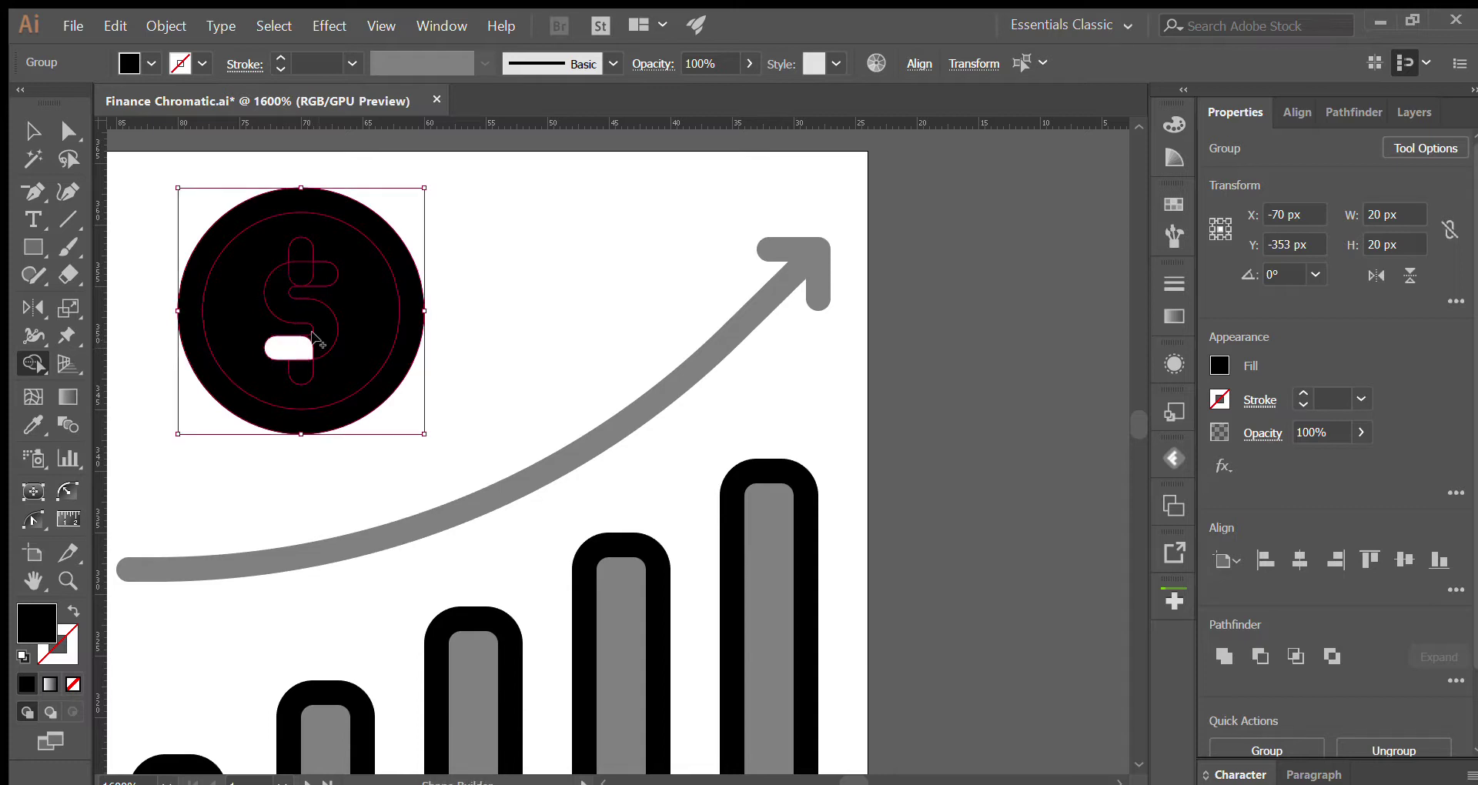
pyautogui.keyDown('alt'); pyautogui.click(308, 332); pyautogui.keyUp('alt')
pyautogui.keyDown('alt'); pyautogui.click(297, 371); pyautogui.keyUp('alt')
pyautogui.keyDown('alt'); pyautogui.click(320, 273); pyautogui.keyUp('alt')
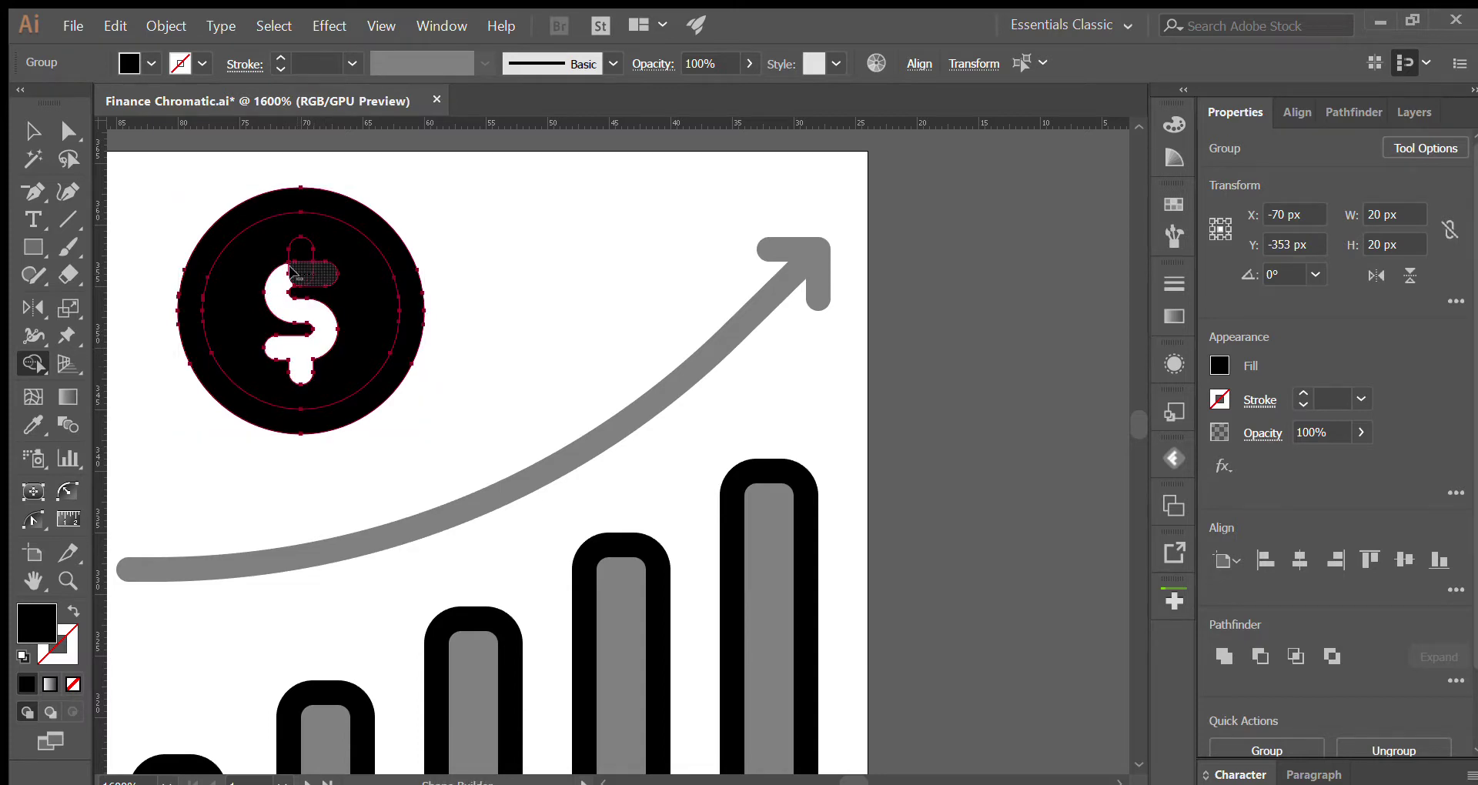
pyautogui.keyDown('alt'); pyautogui.click(298, 251); pyautogui.keyUp('alt')
pyautogui.press('v')
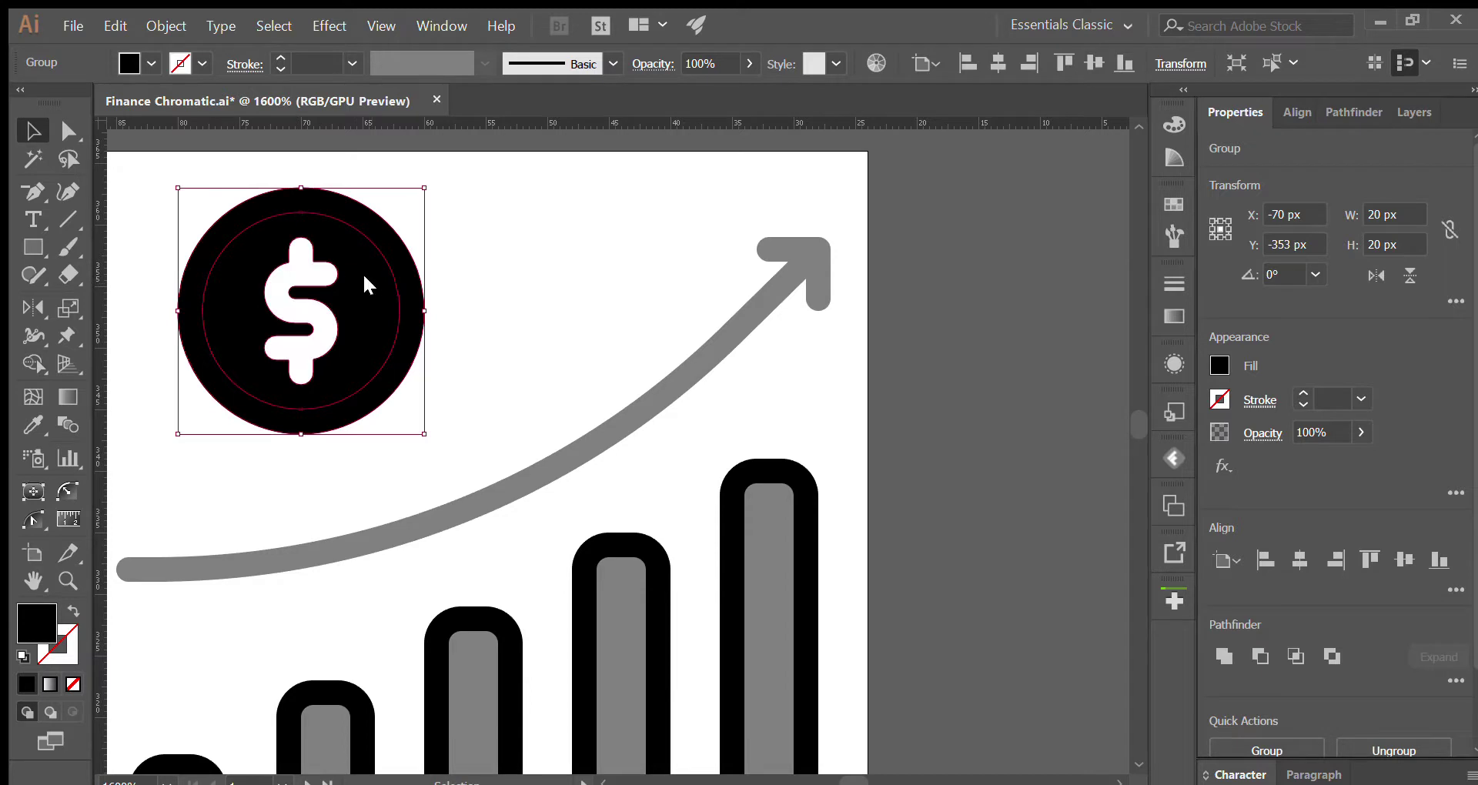
# Step: Set the coin's inner circle to 50% opacity, then deselect
pyautogui.click(386, 314)
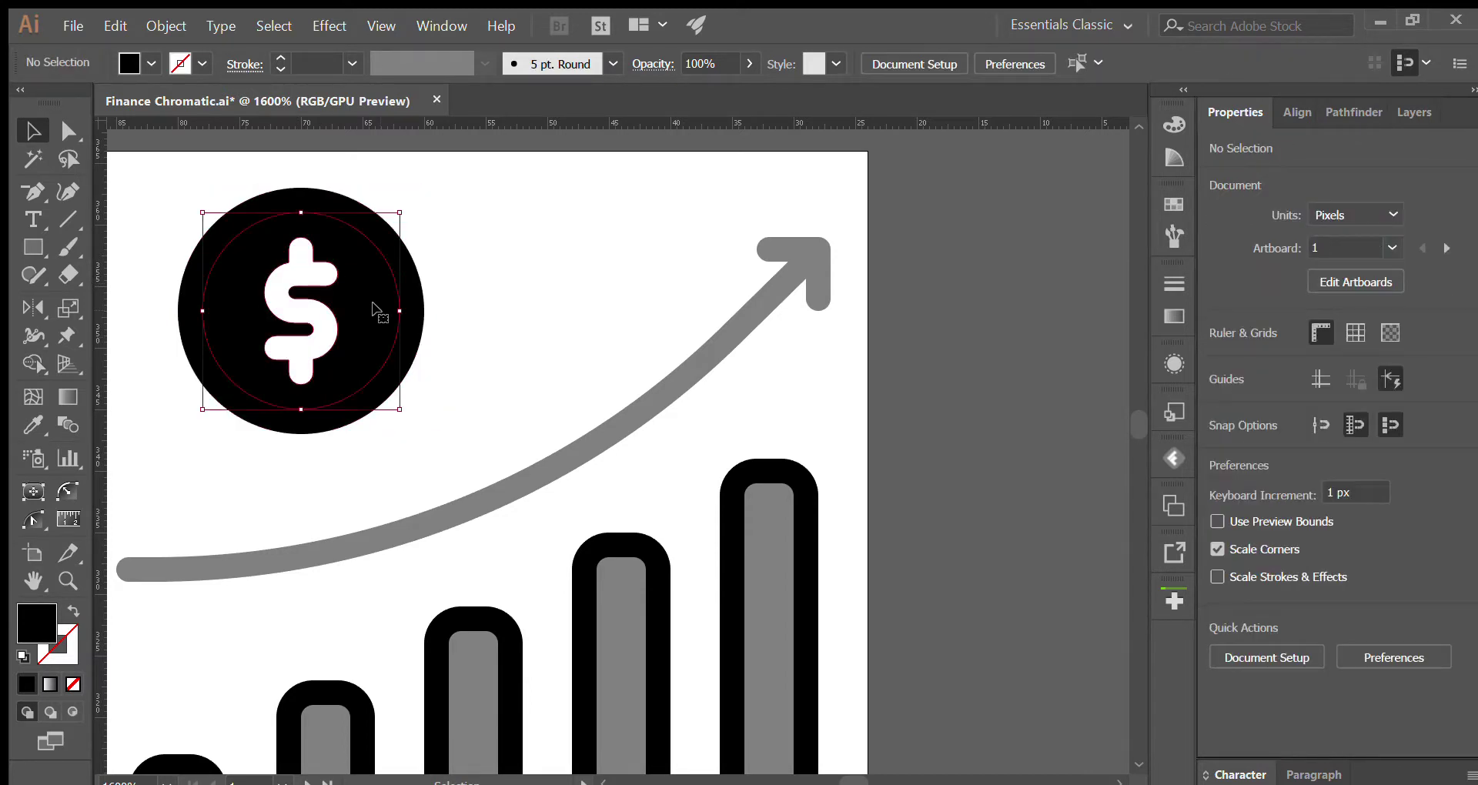
pyautogui.click(1338, 433)
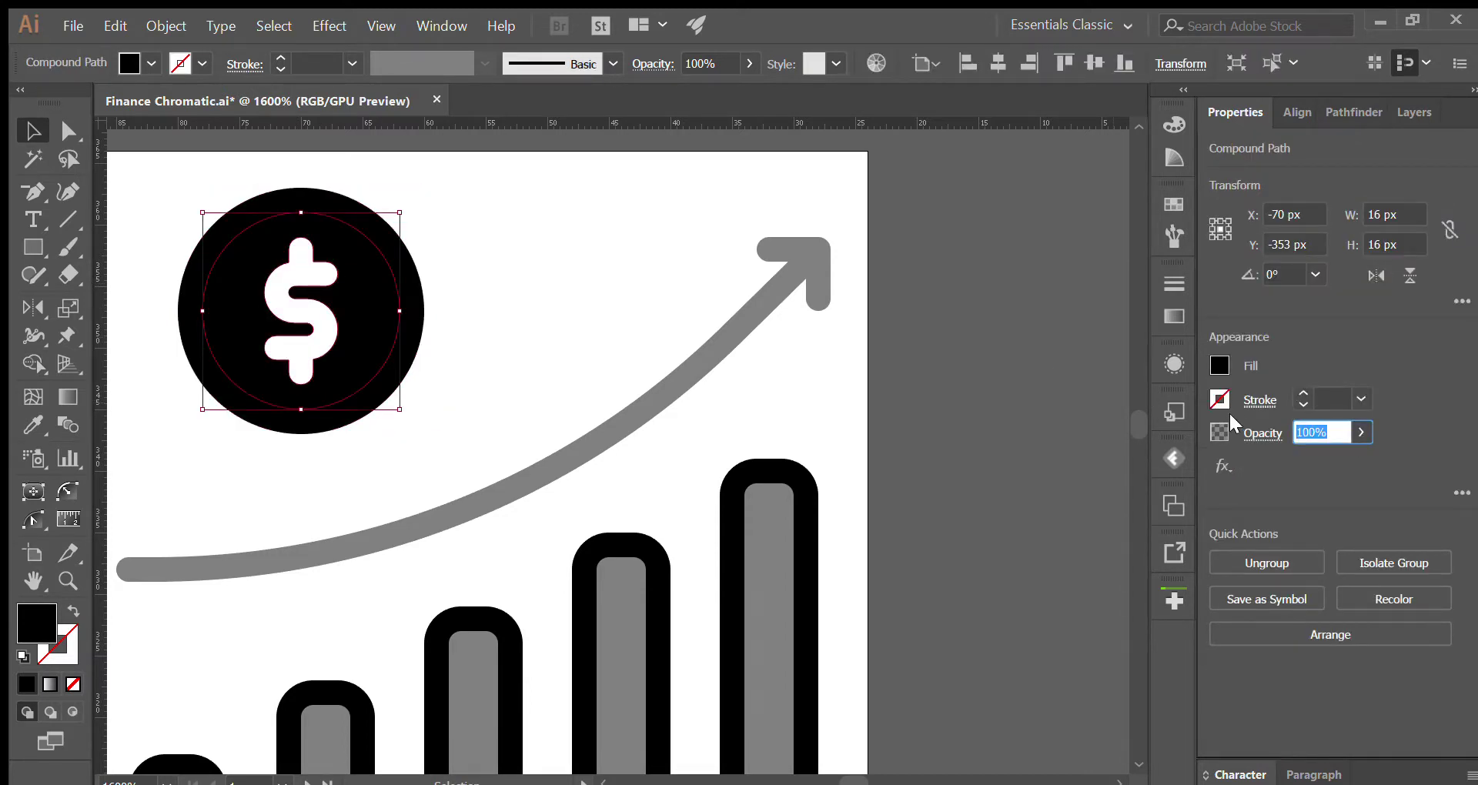
pyautogui.write('50')
pyautogui.press('Return')
pyautogui.click(577, 268)
pyautogui.scroll(-2, 427, 331)
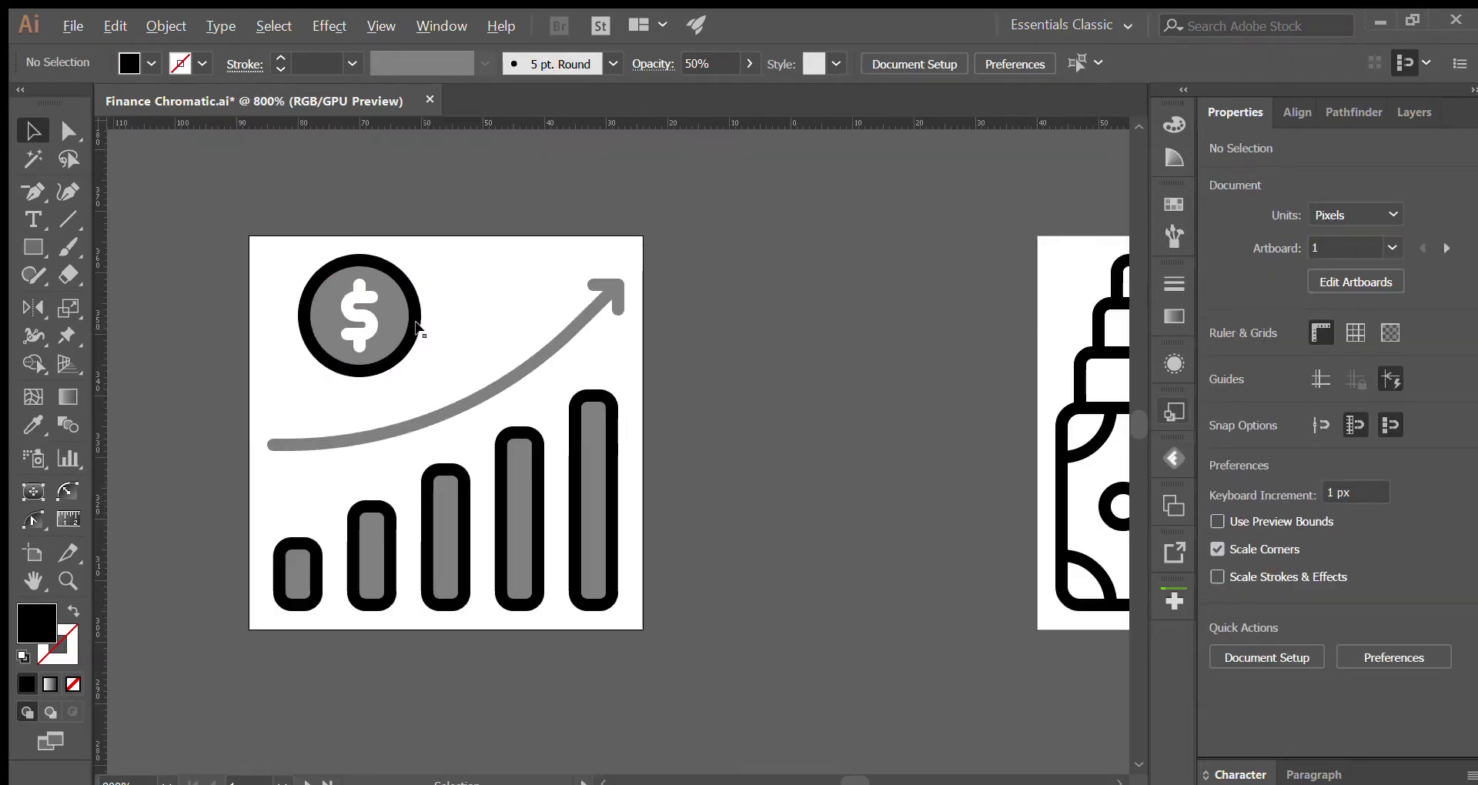
pyautogui.scroll(-1, 427, 331)
# Step: Fill the bill body, dollar circle and both small circle centres with Shape Builder
pyautogui.moveTo(856, 399); pyautogui.dragTo(471, 372)
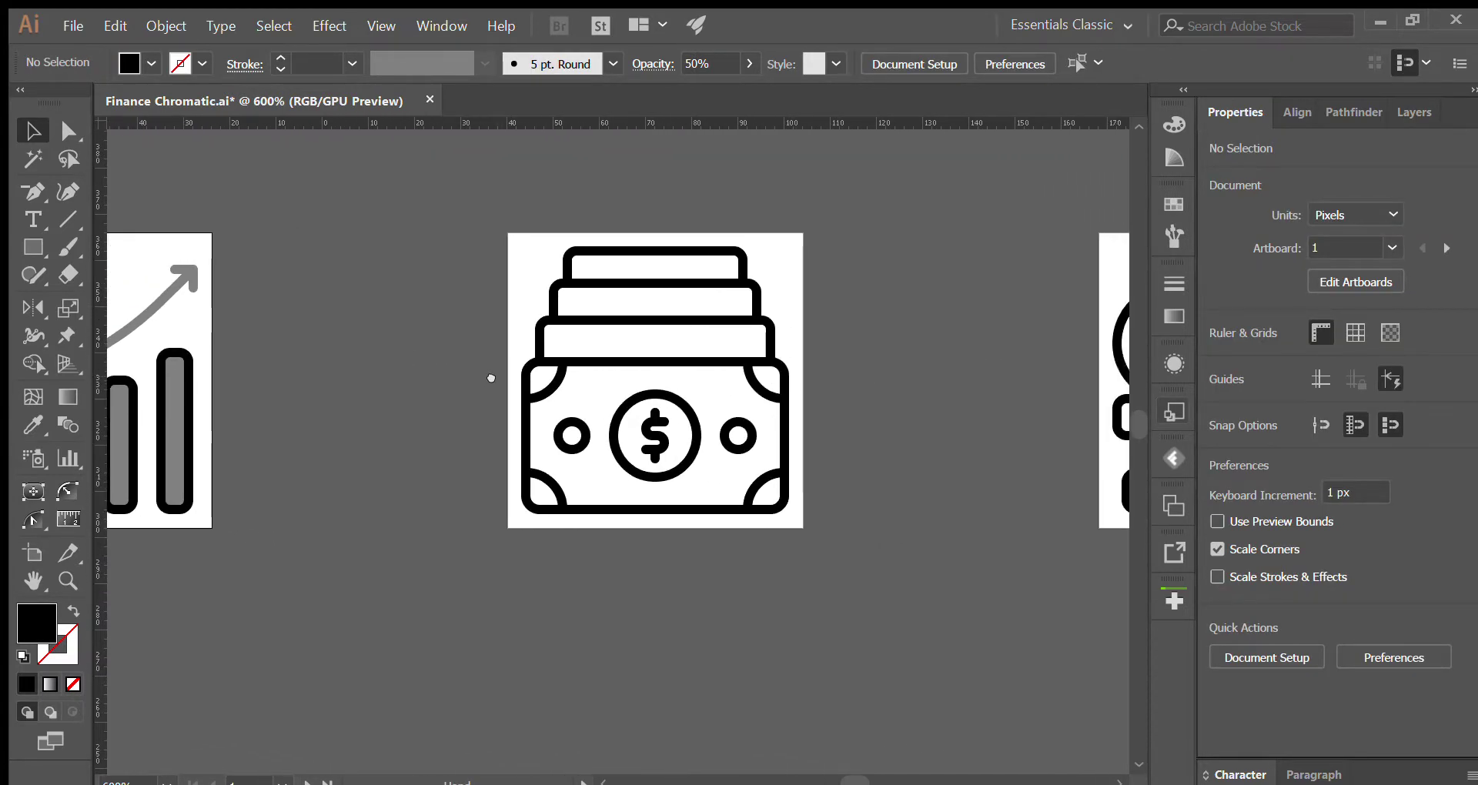
pyautogui.click(779, 477)
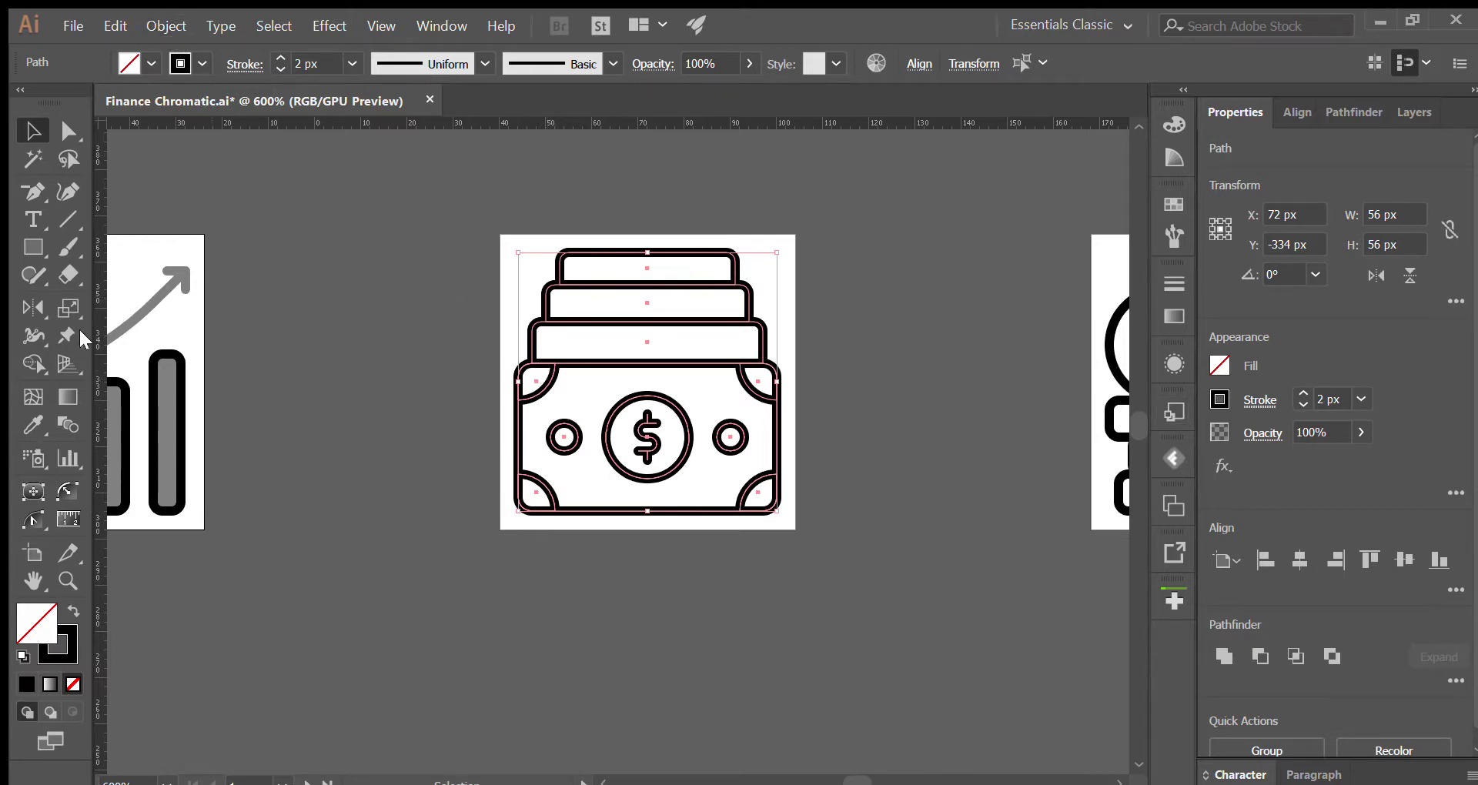
pyautogui.click(32, 363)
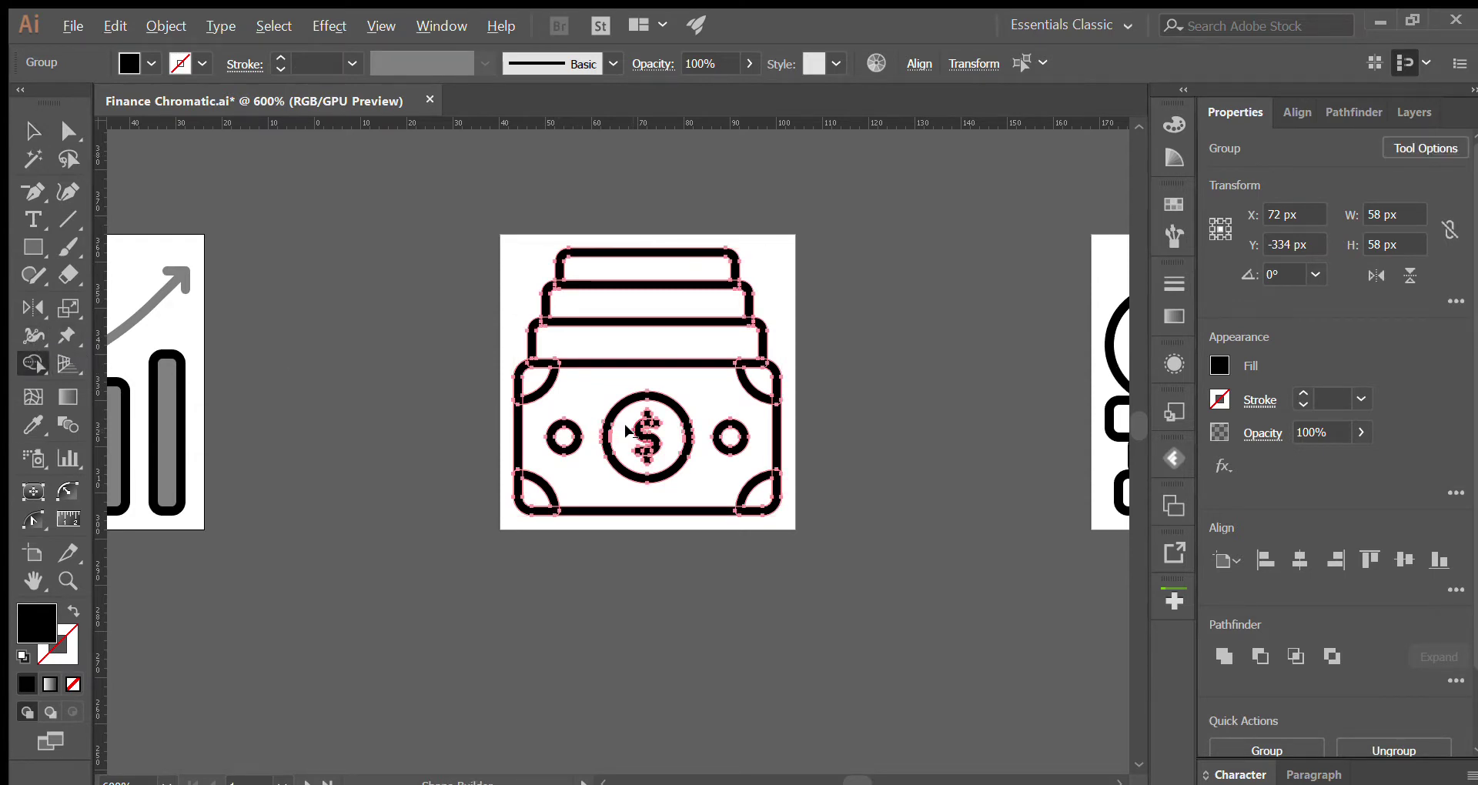
pyautogui.keyDown('alt'); pyautogui.scroll(1, 712, 455); pyautogui.keyUp('alt')
pyautogui.click(701, 459)
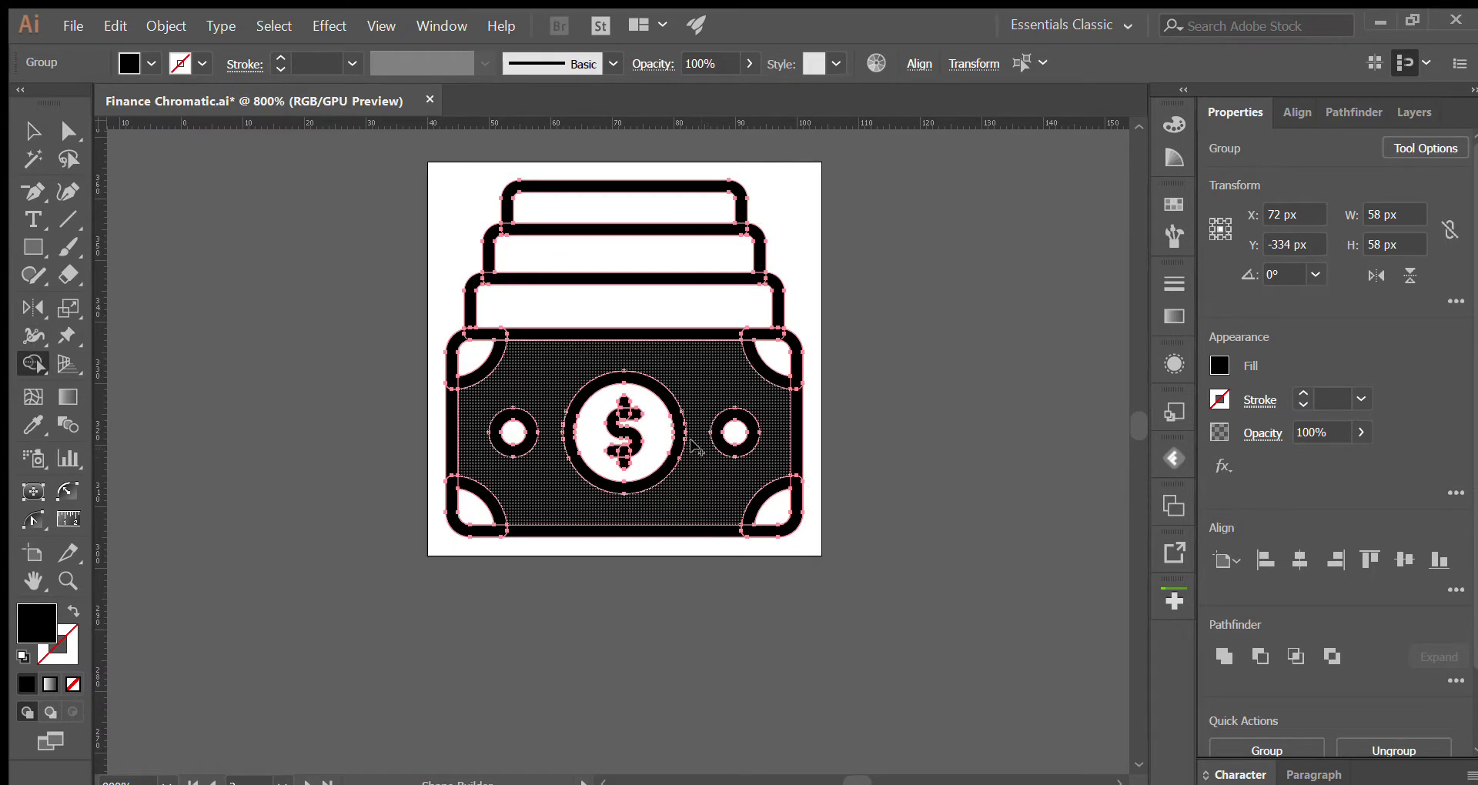
pyautogui.click(645, 434)
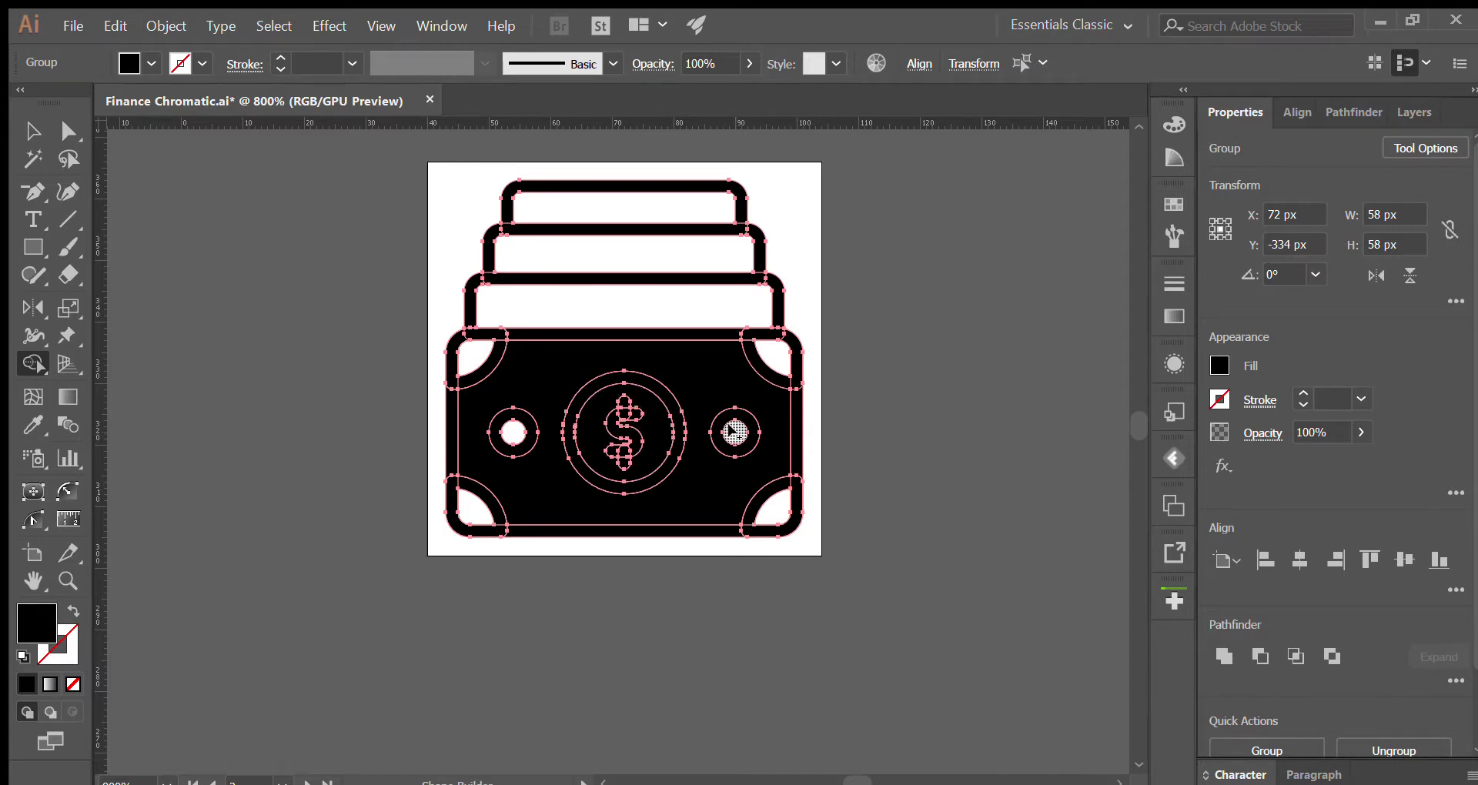
pyautogui.click(733, 433)
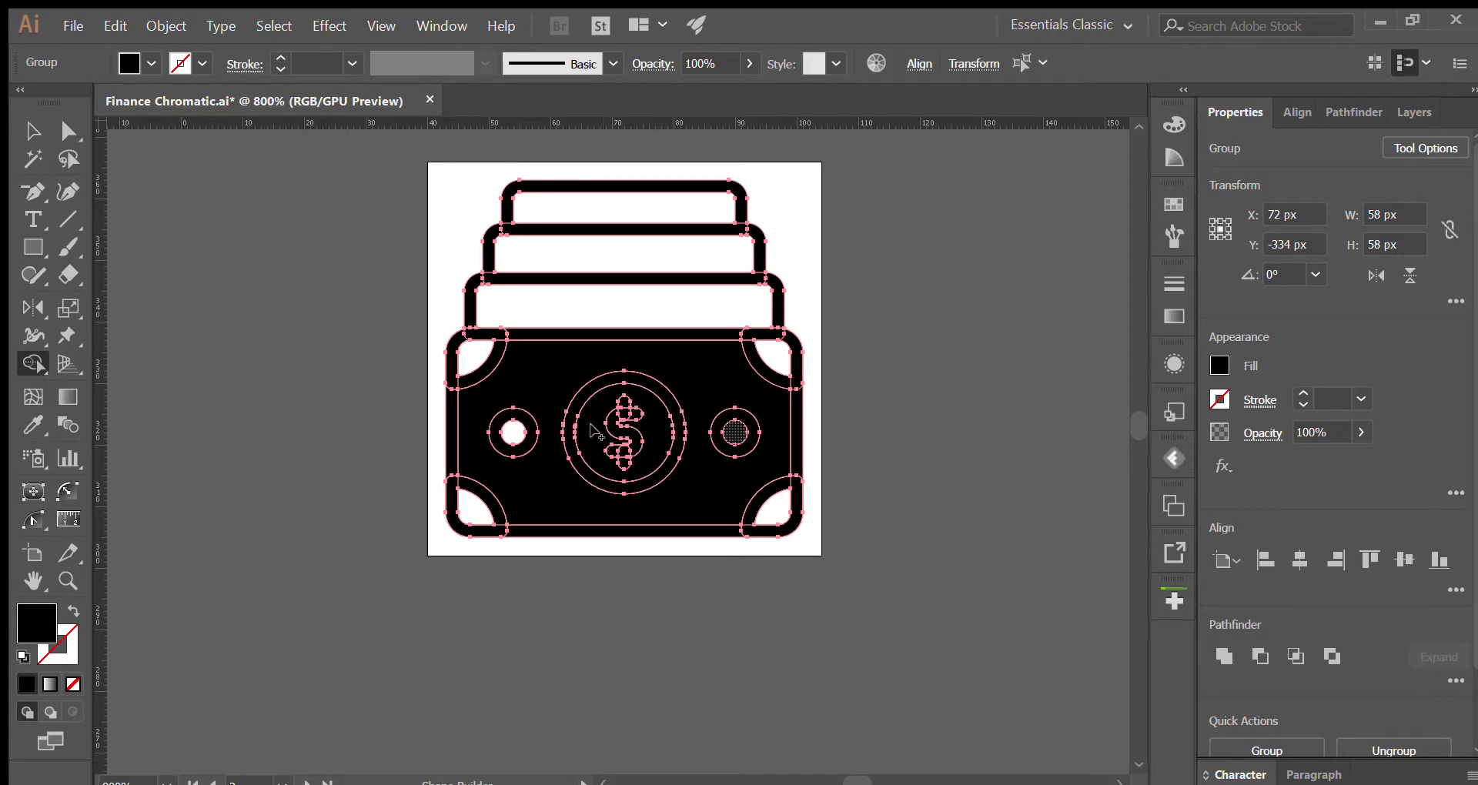
pyautogui.click(512, 433)
# Step: Merge the dollar sign into one white S and turn both small rings white
pyautogui.hotkey('ctrl', '+')
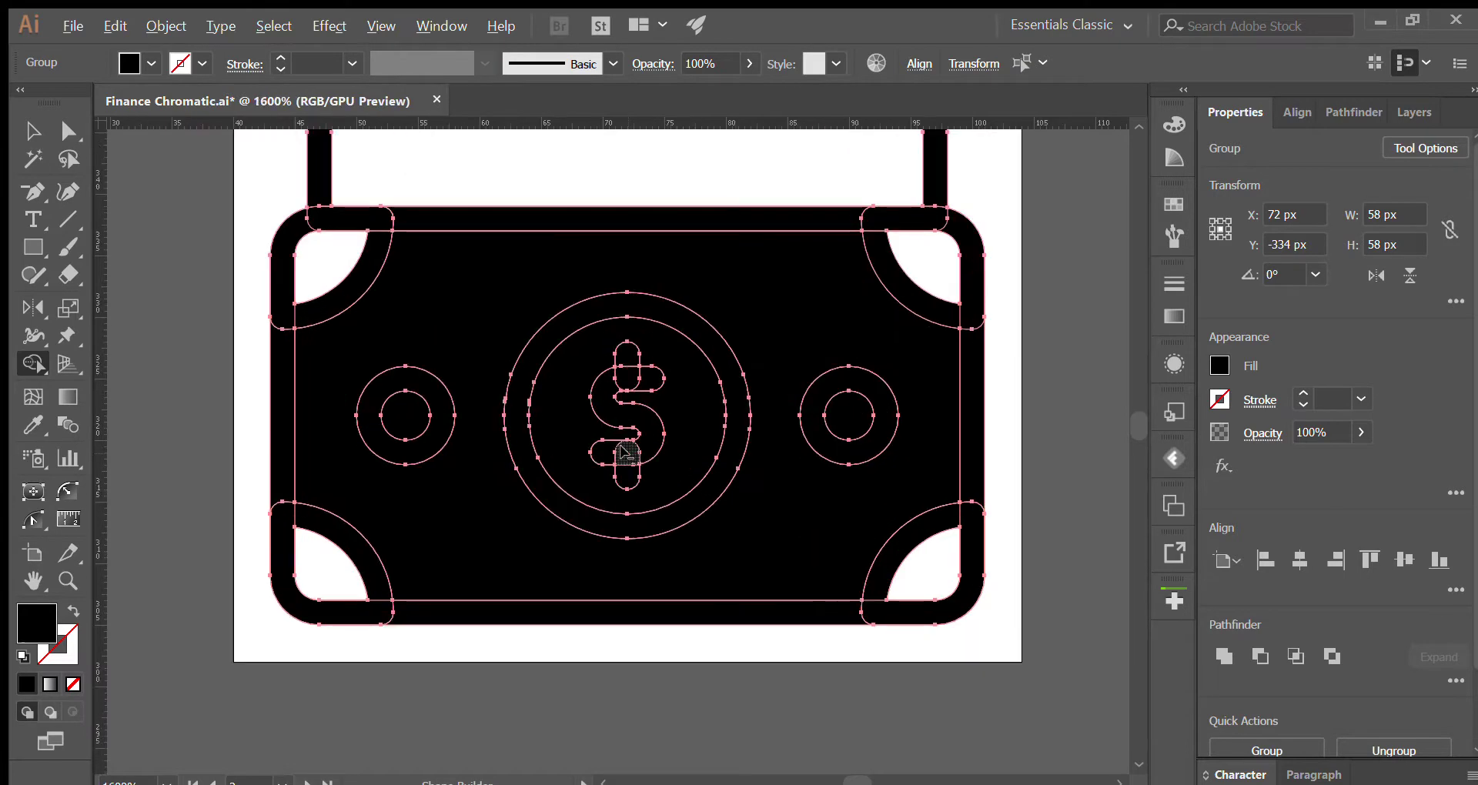
pyautogui.moveTo(629, 445); pyautogui.dragTo(627, 377)
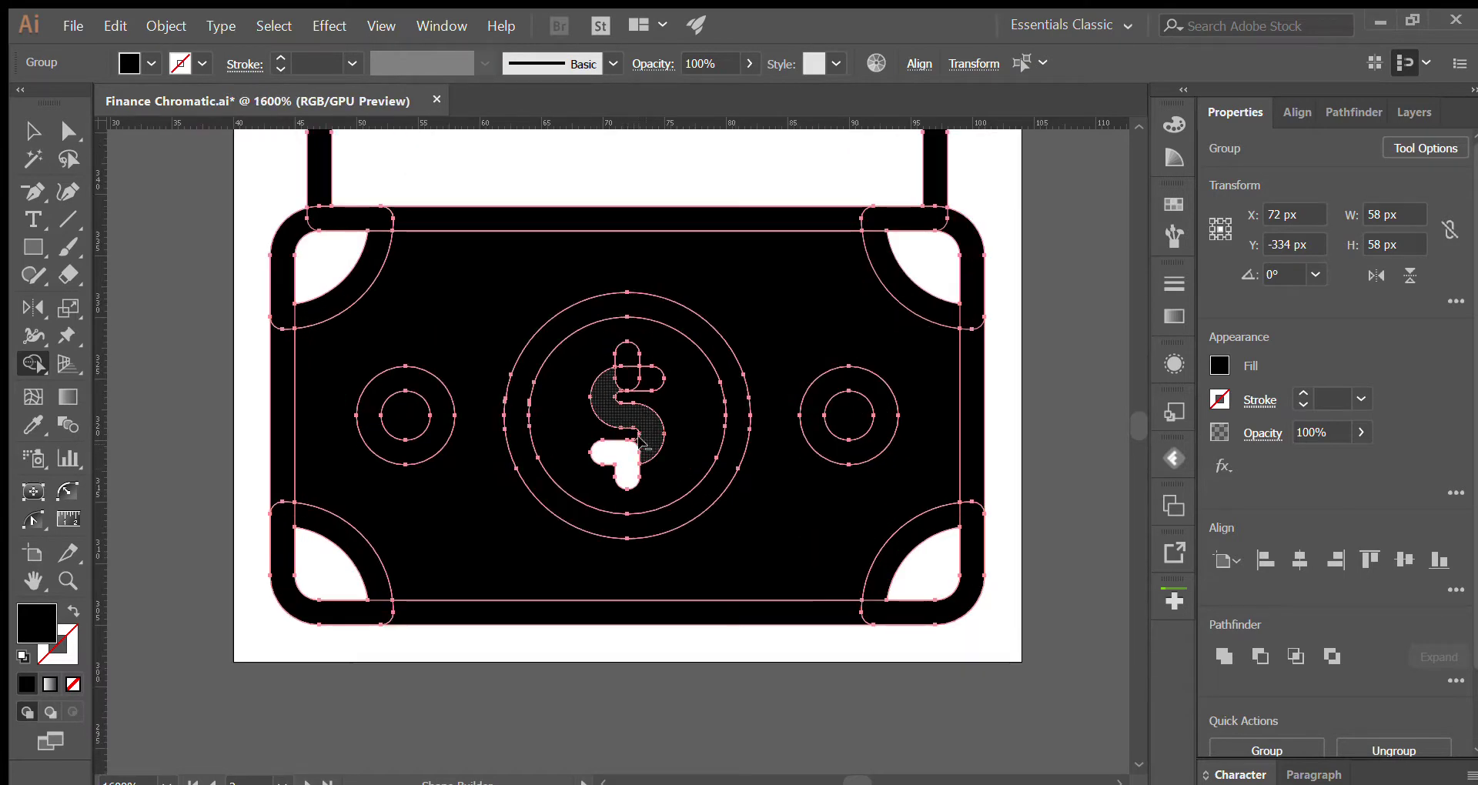
pyautogui.click(627, 354)
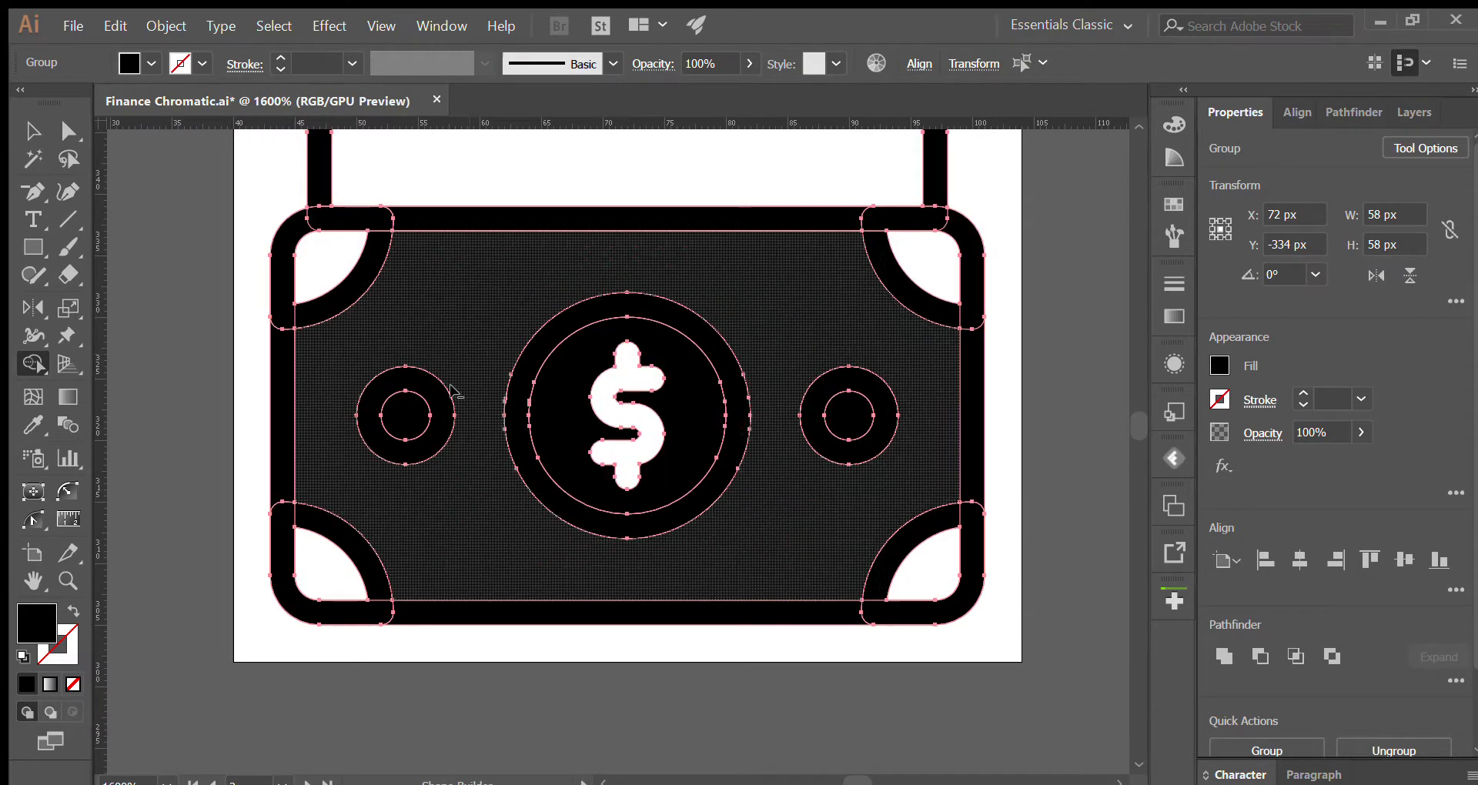
pyautogui.click(385, 396)
pyautogui.click(820, 394)
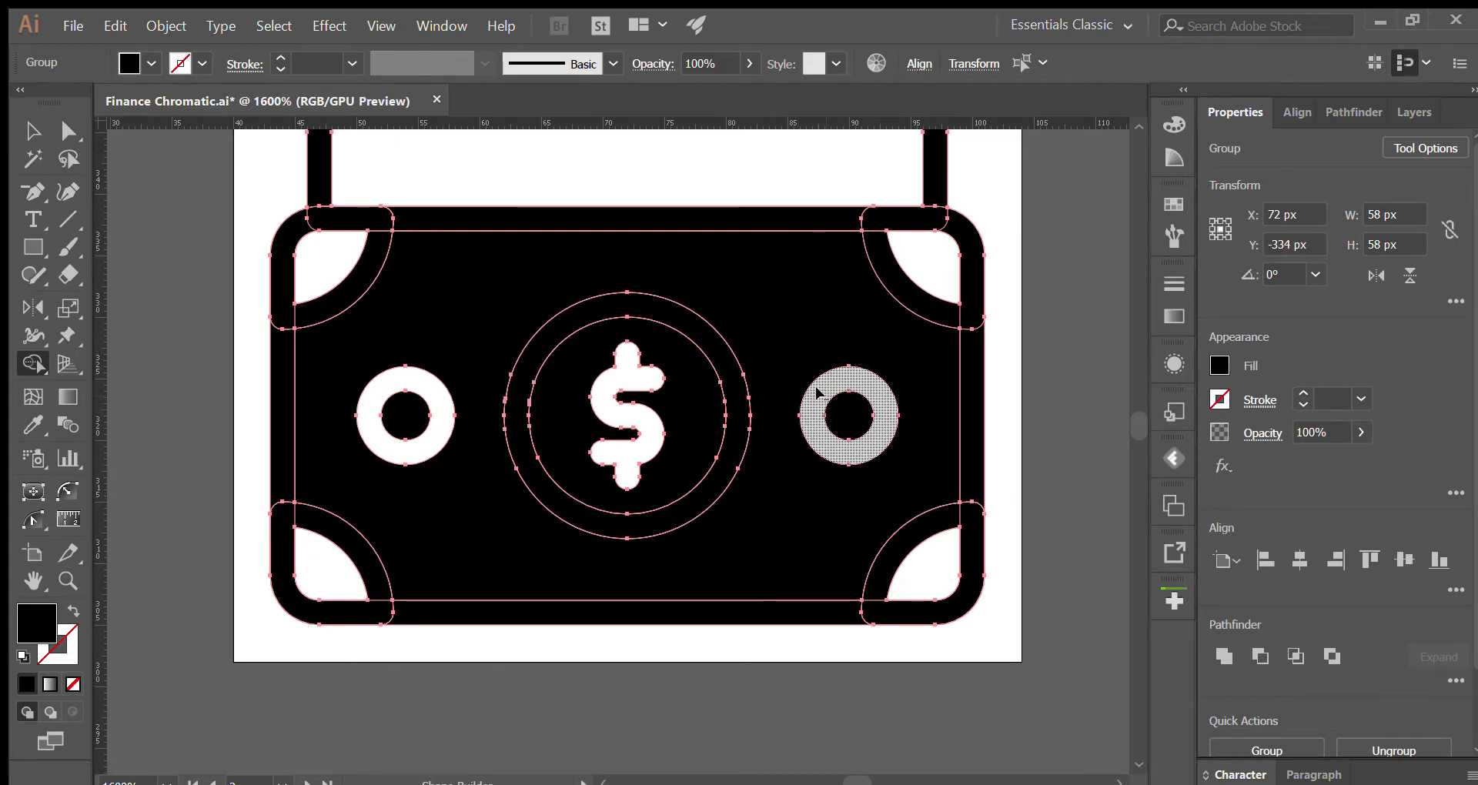
pyautogui.keyDown('alt'); pyautogui.scroll(-1, 751, 395); pyautogui.keyUp('alt')
pyautogui.press('v')
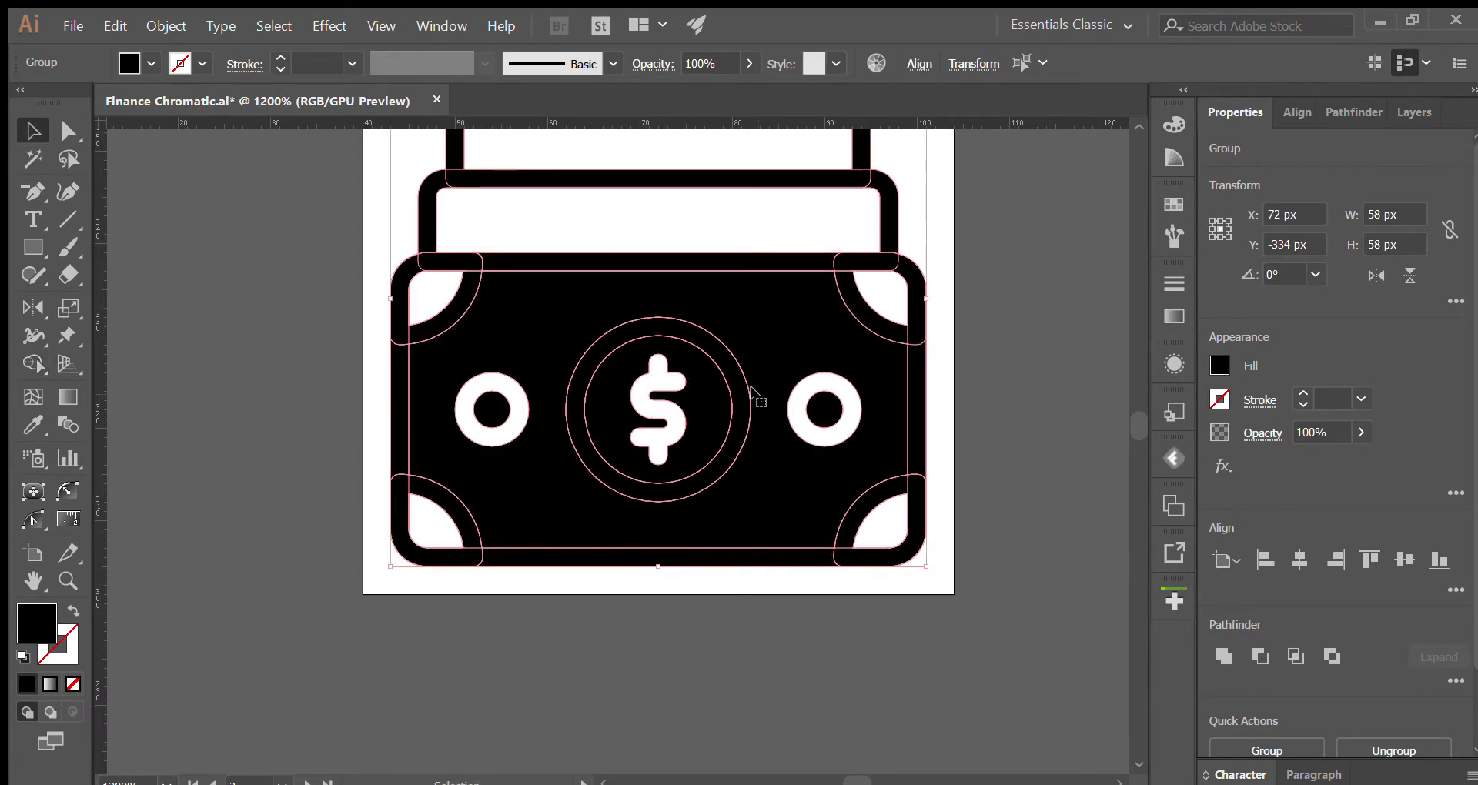
# Step: Ungroup the bill icon and set the bill body's opacity to 50%
pyautogui.hotkey('ctrl', 'shift', 'g')
pyautogui.click(624, 589)
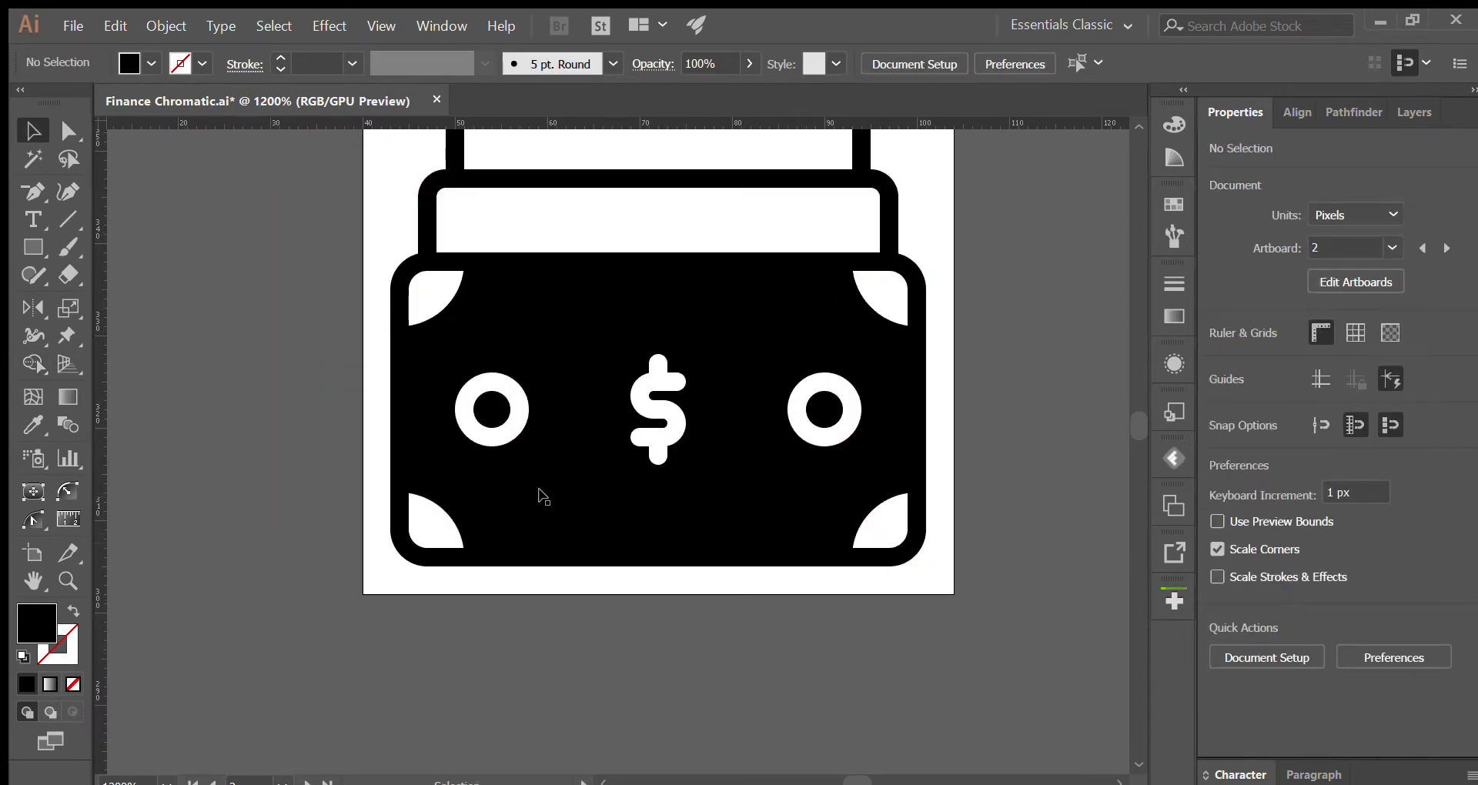
pyautogui.click(541, 496)
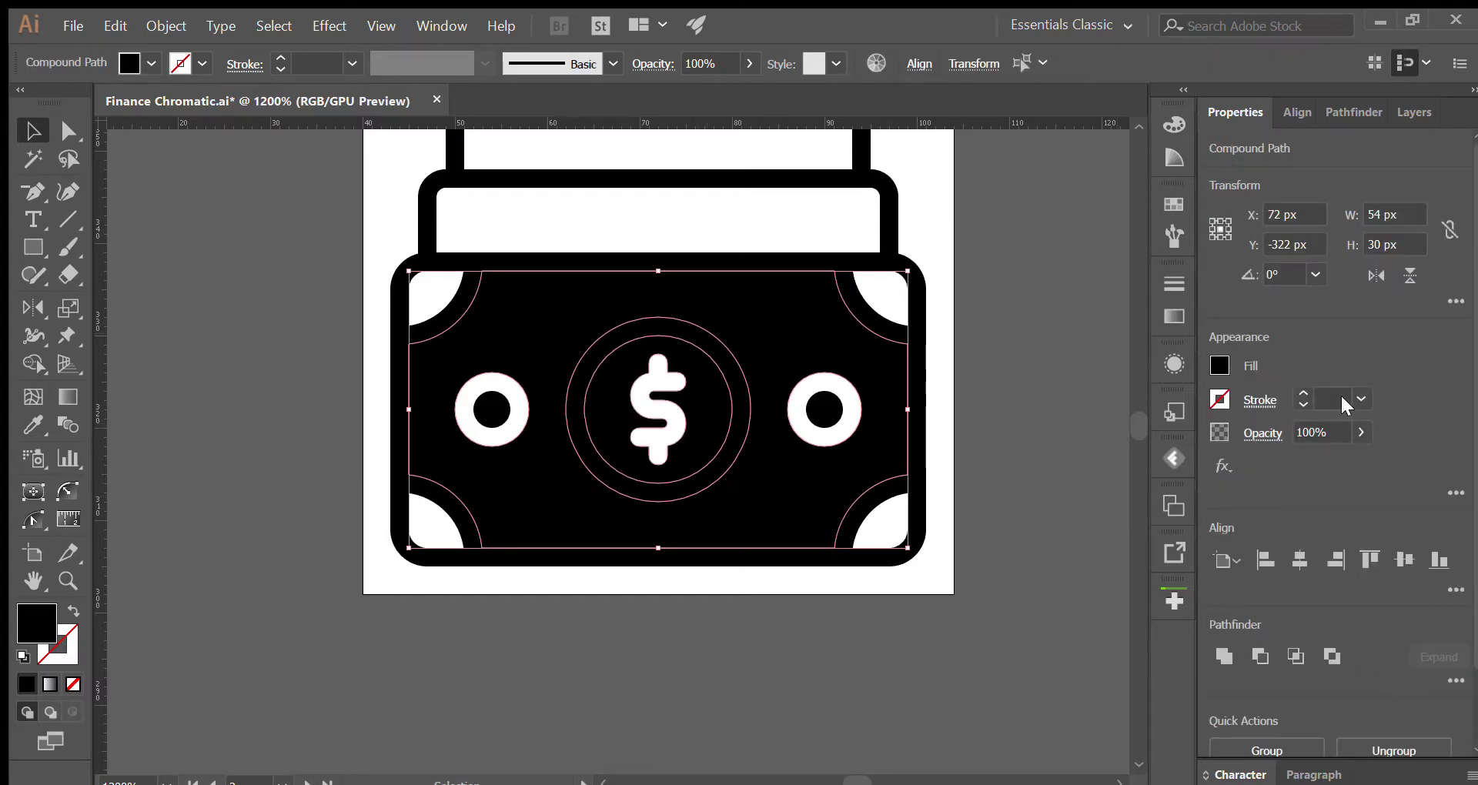
pyautogui.click(1330, 432)
pyautogui.write('50')
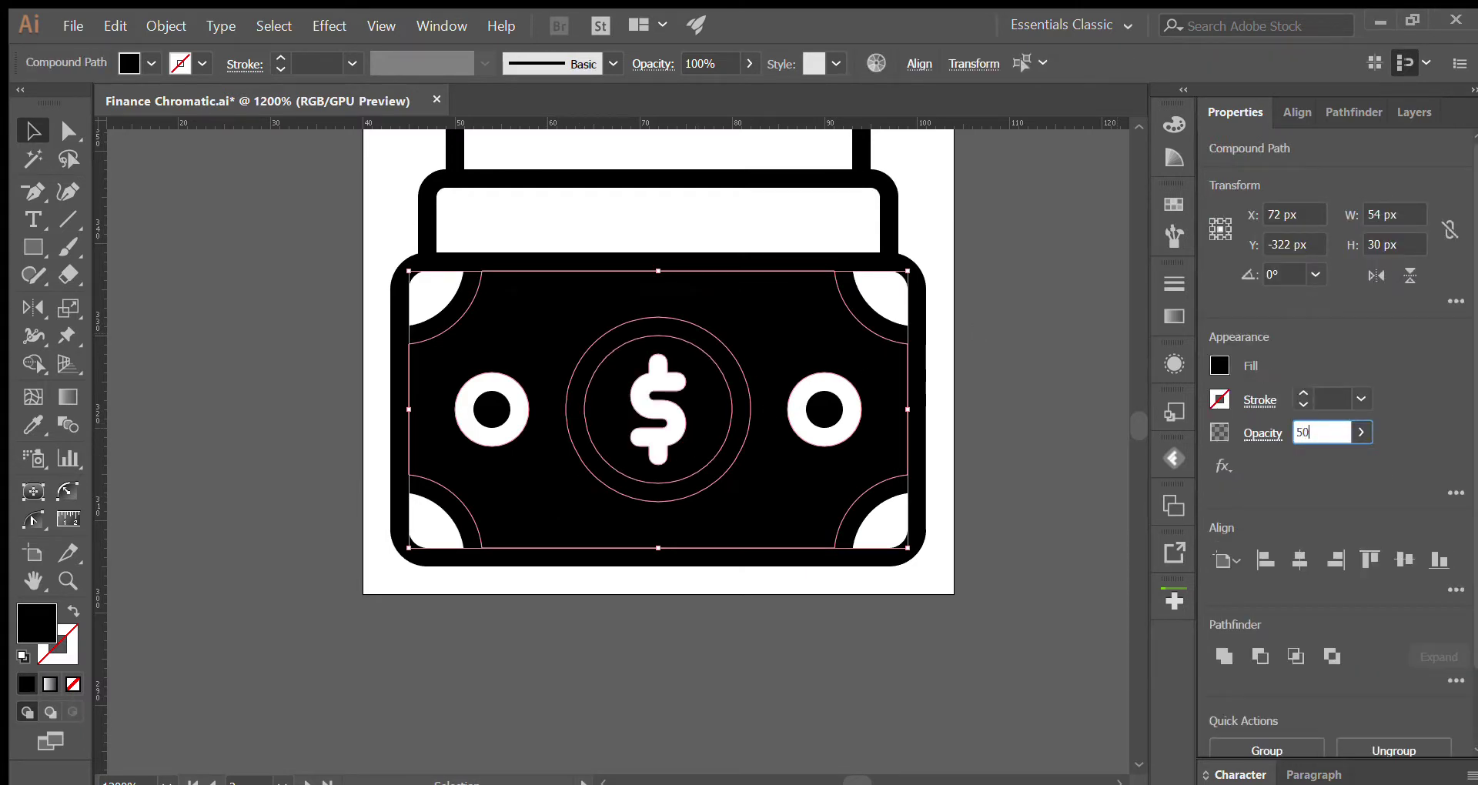
pyautogui.press('Return')
pyautogui.click(1012, 396)
# Step: Apply the bill's grey 50% look to both pupils with the Eyedropper
pyautogui.moveTo(1012, 395); pyautogui.dragTo(1013, 516)
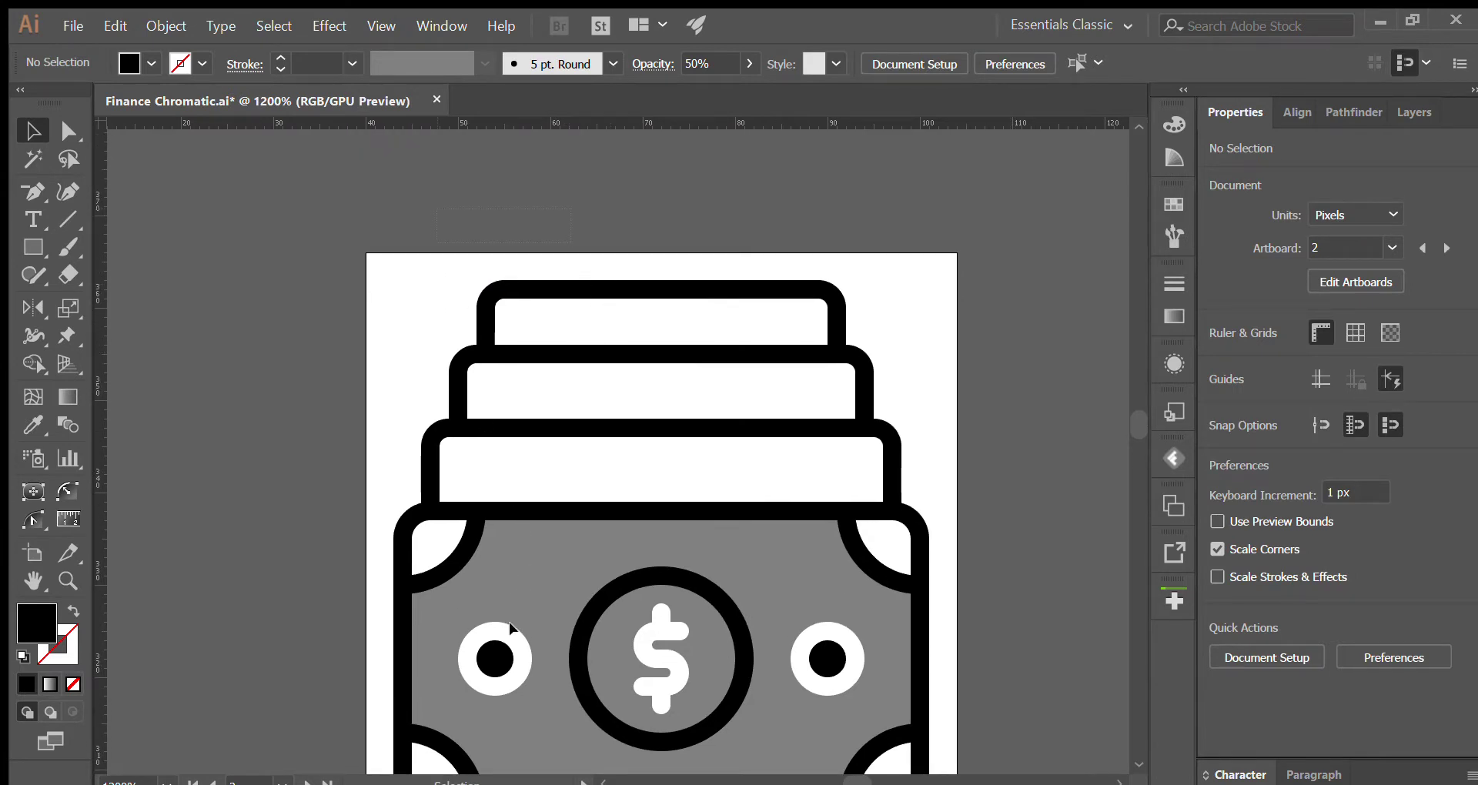
pyautogui.click(491, 656)
pyautogui.keyDown('shift'); pyautogui.click(827, 658); pyautogui.keyUp('shift')
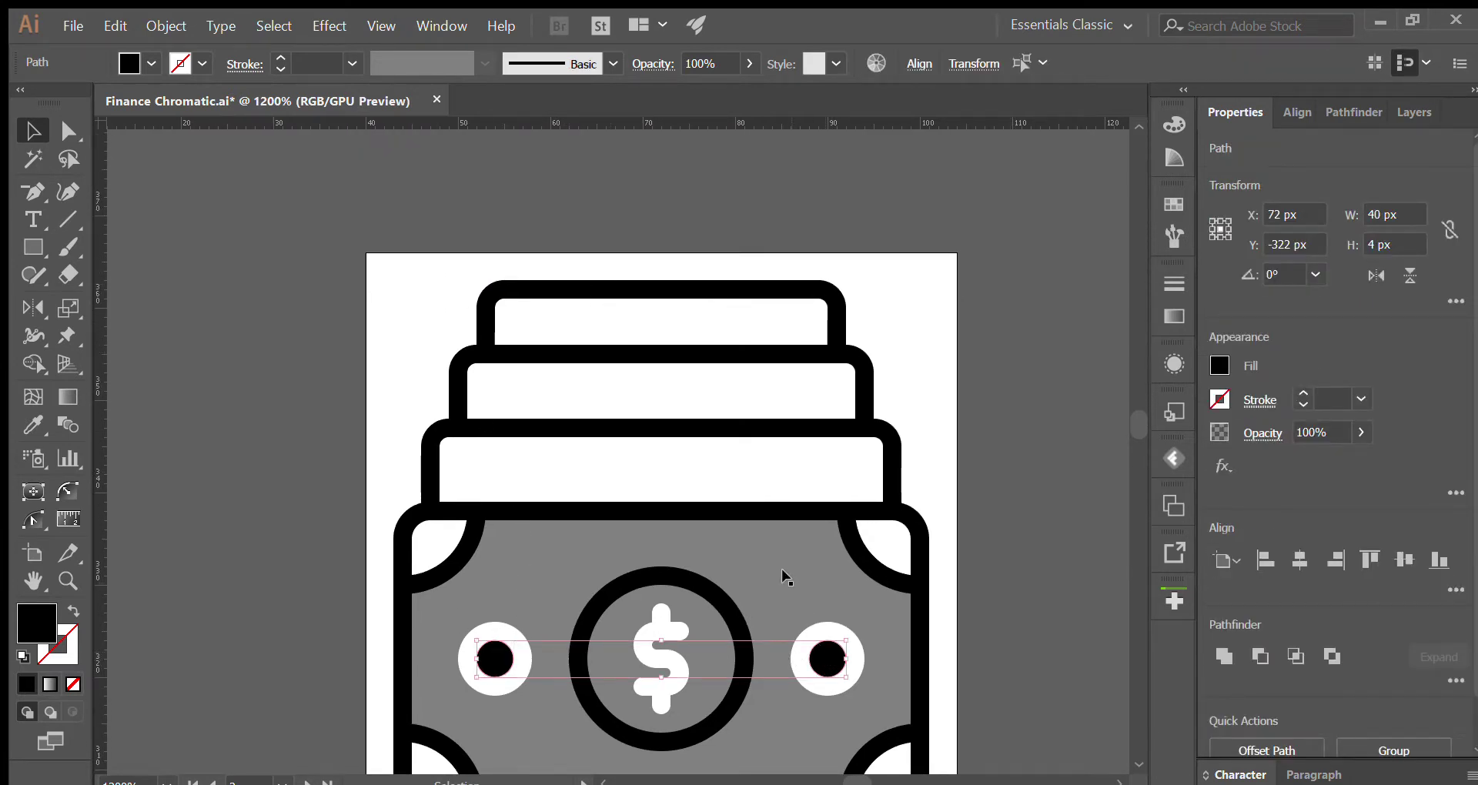
pyautogui.press('i')
pyautogui.click(766, 553)
pyautogui.press('v')
# Step: Fill the bottom, middle and top card interiors with Shape Builder
pyautogui.moveTo(515, 240); pyautogui.dragTo(723, 484)
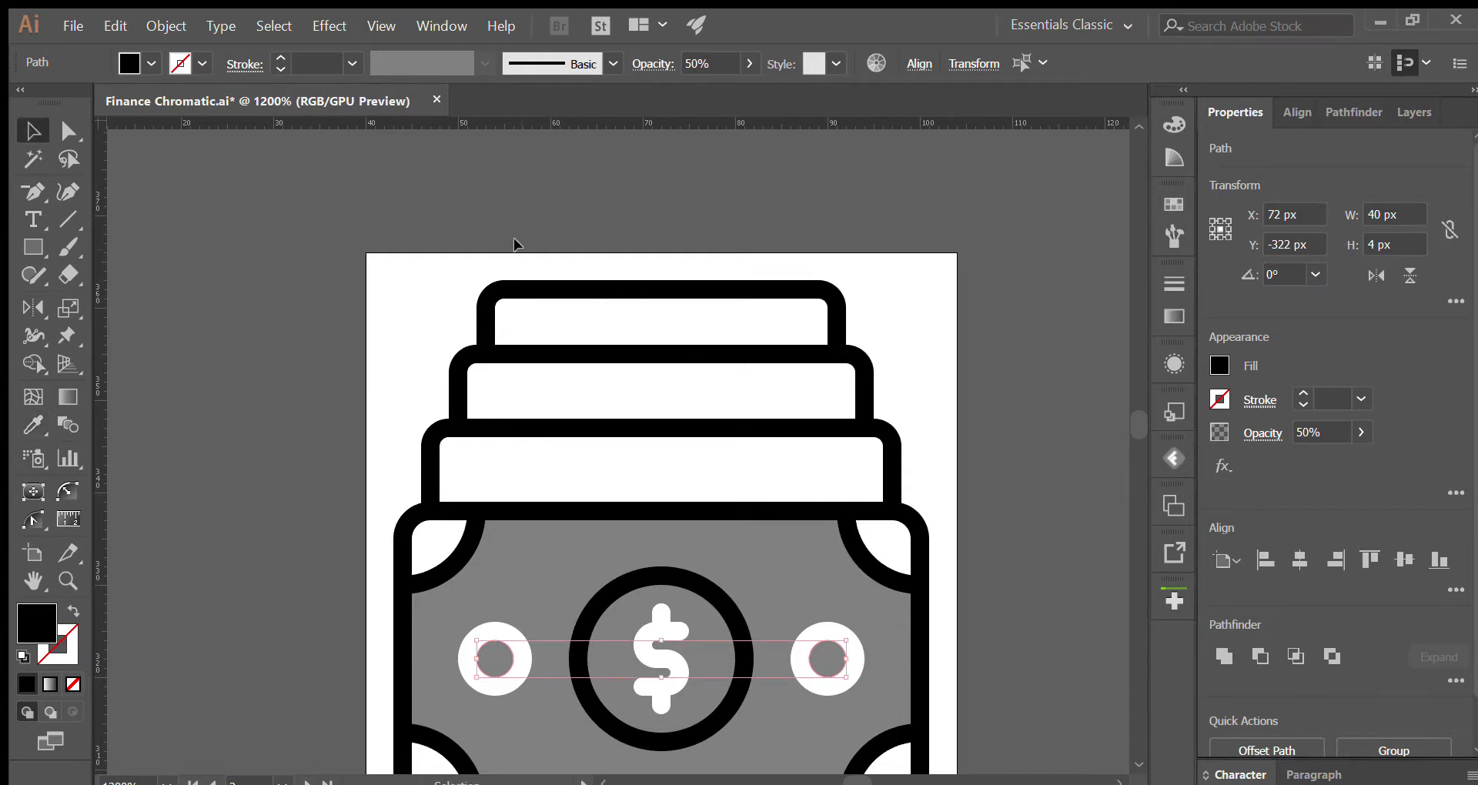
pyautogui.click(31, 362)
pyautogui.click(531, 460)
pyautogui.click(569, 389)
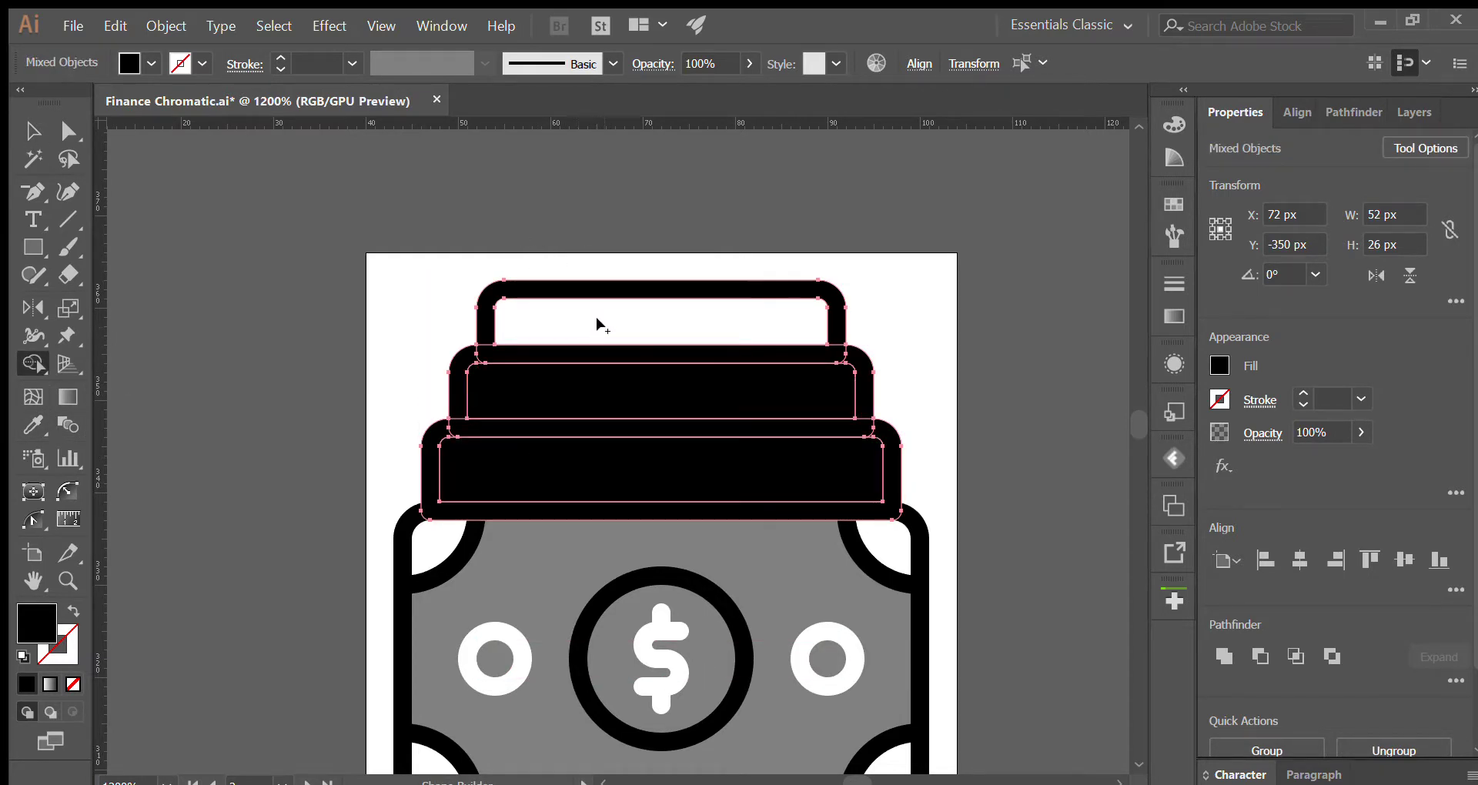
pyautogui.click(592, 320)
pyautogui.click(44, 127)
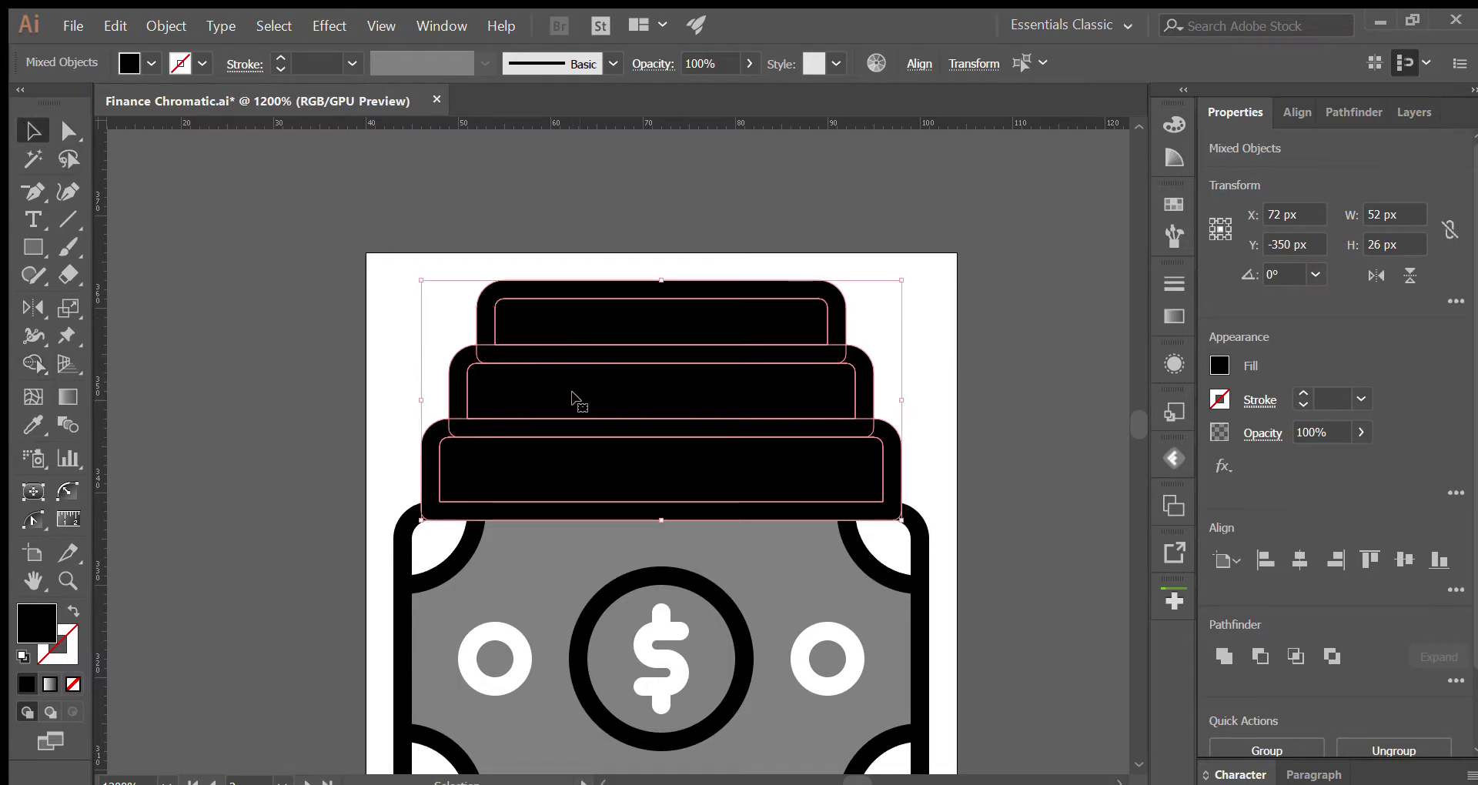
# Step: Eyedropper the bill's grey 50% look onto the three card inner rectangles
pyautogui.click(911, 360)
pyautogui.click(802, 330)
pyautogui.keyDown('shift'); pyautogui.click(743, 405); pyautogui.keyUp('shift')
pyautogui.keyDown('shift'); pyautogui.click(731, 473); pyautogui.keyUp('shift')
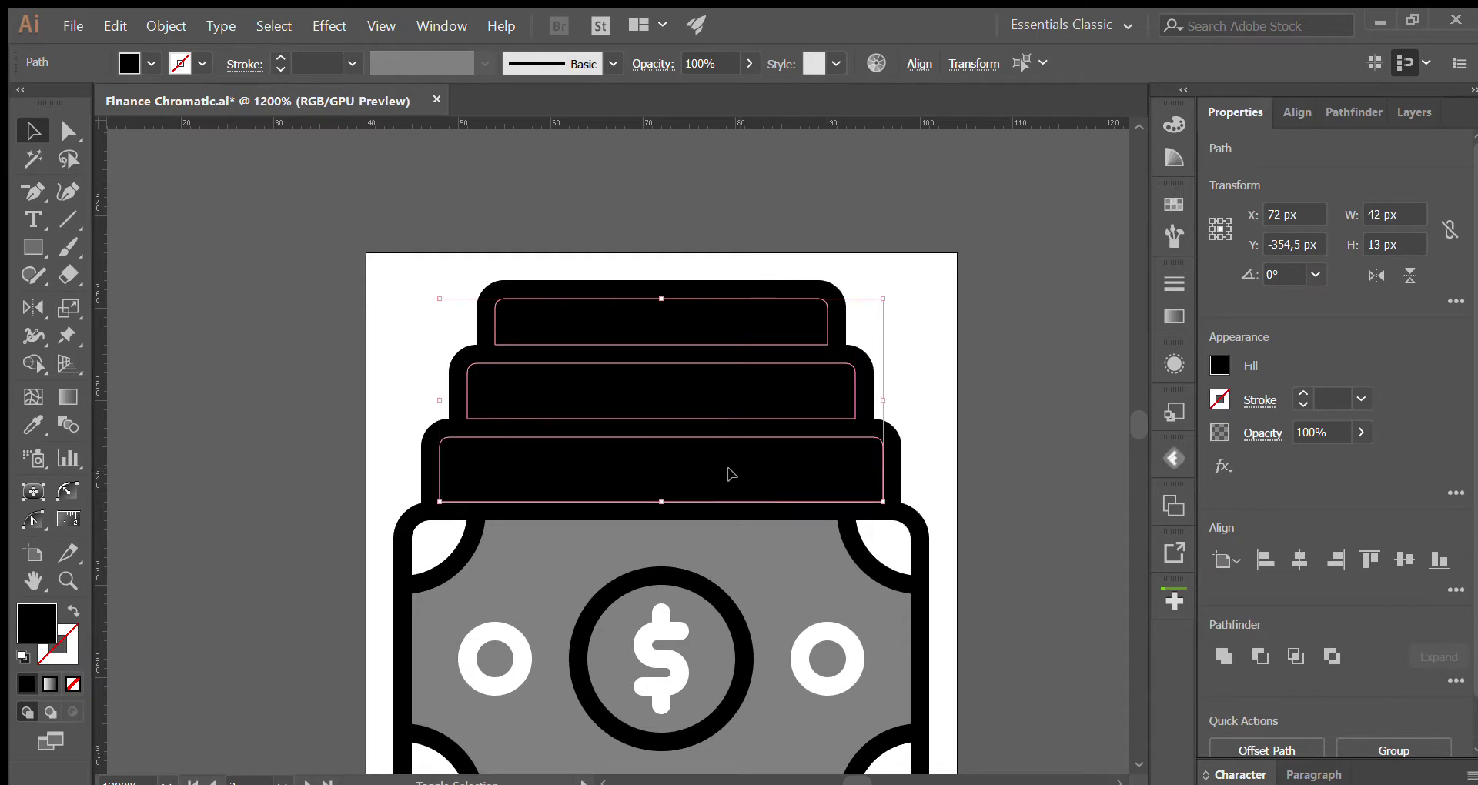
pyautogui.press('i')
pyautogui.click(739, 579)
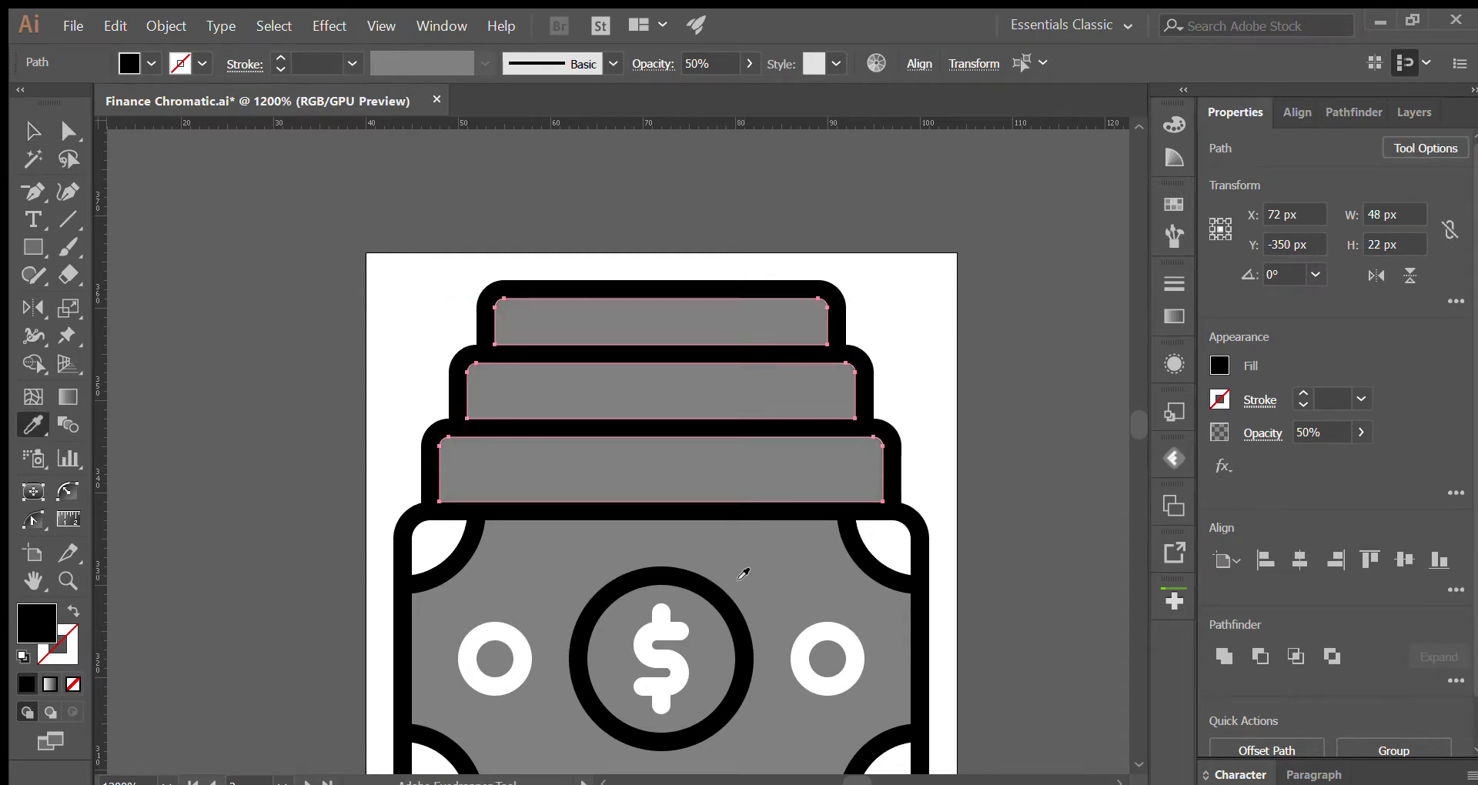
pyautogui.press('v')
pyautogui.click(999, 518)
pyautogui.scroll(-2, 622, 418)
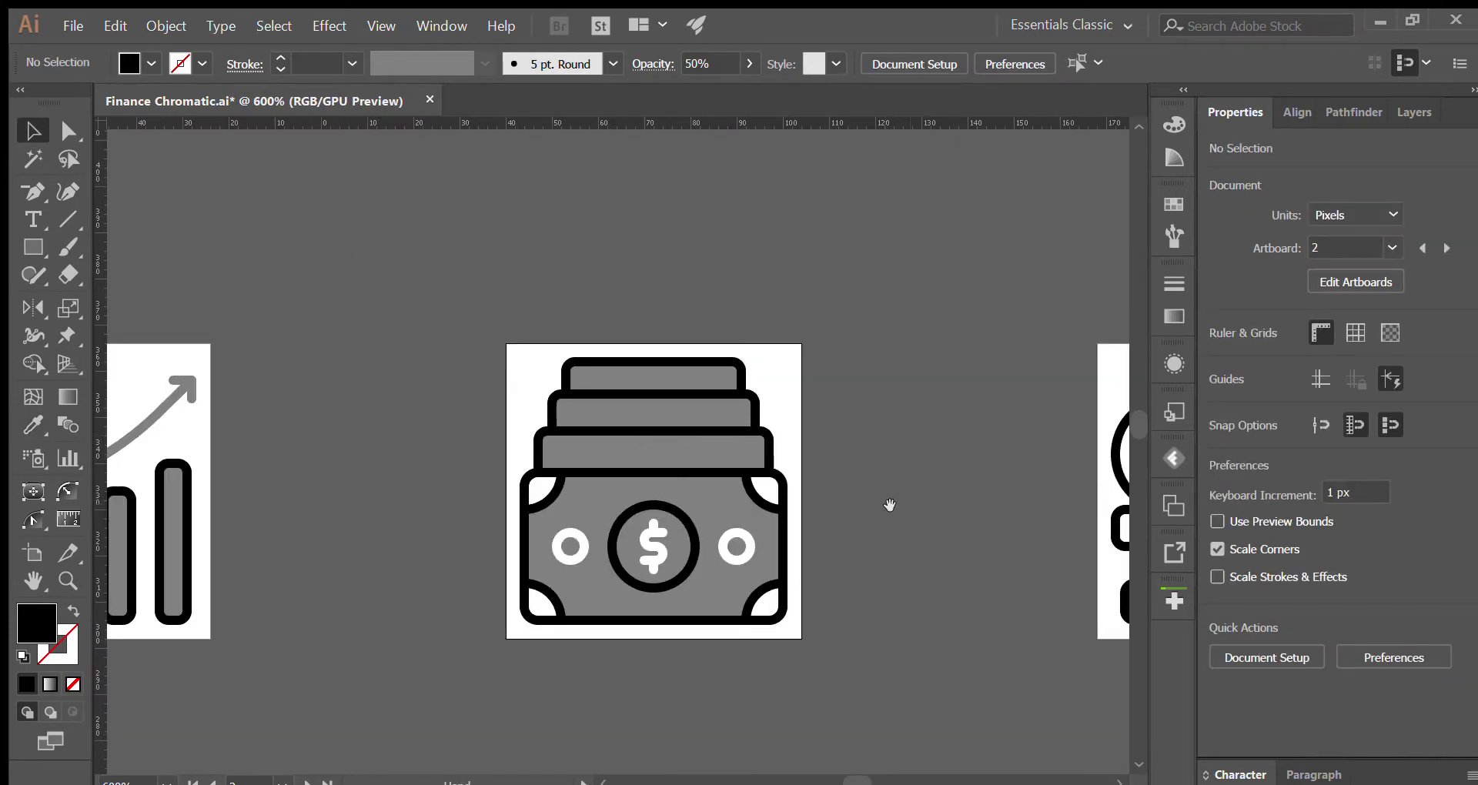
# Step: Select the hourglass icon and fill its top and bottom bars with Shape Builder
pyautogui.moveTo(889, 505); pyautogui.dragTo(521, 445)
pyautogui.moveTo(686, 398); pyautogui.dragTo(541, 366)
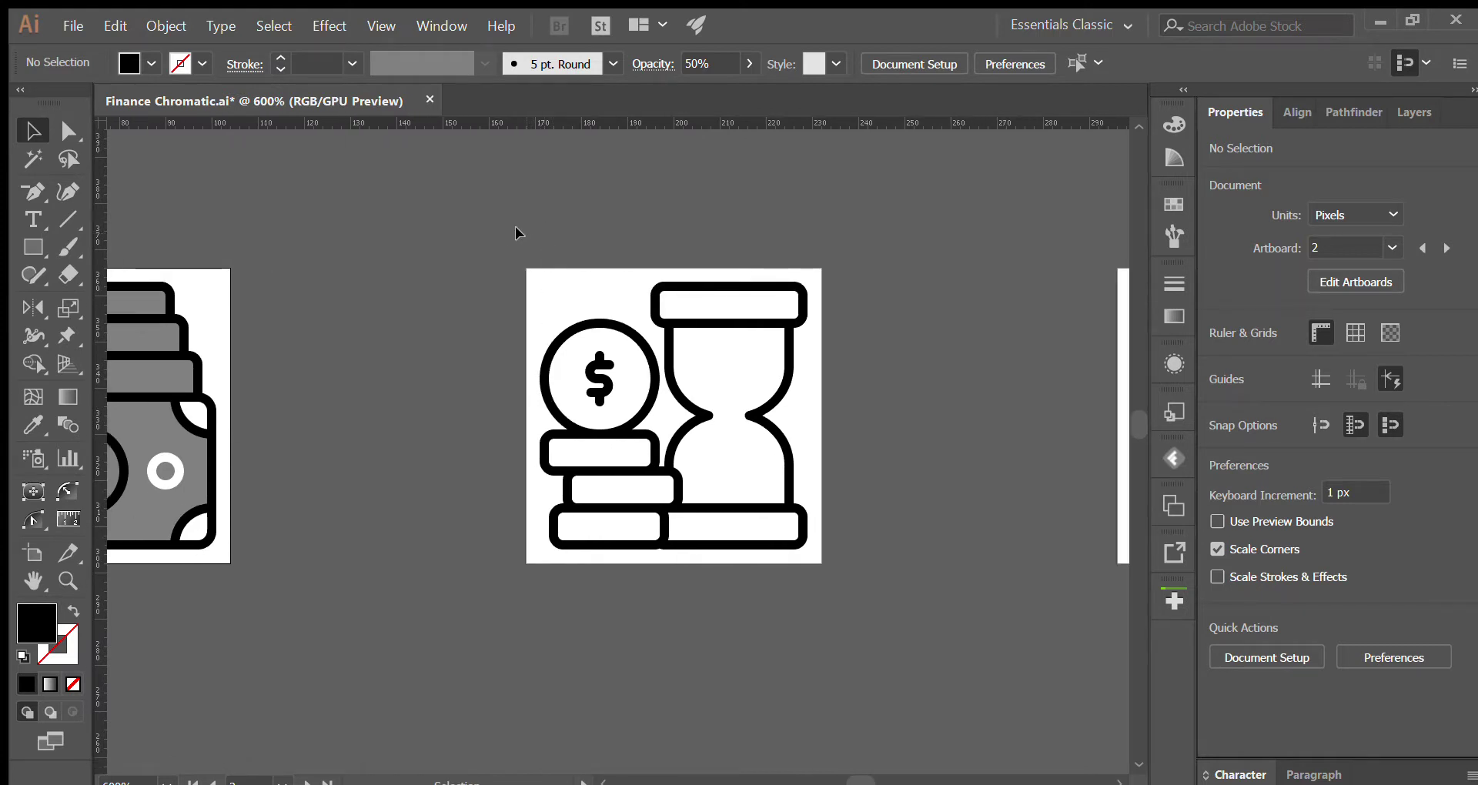
pyautogui.hotkey('ctrl', 'a')
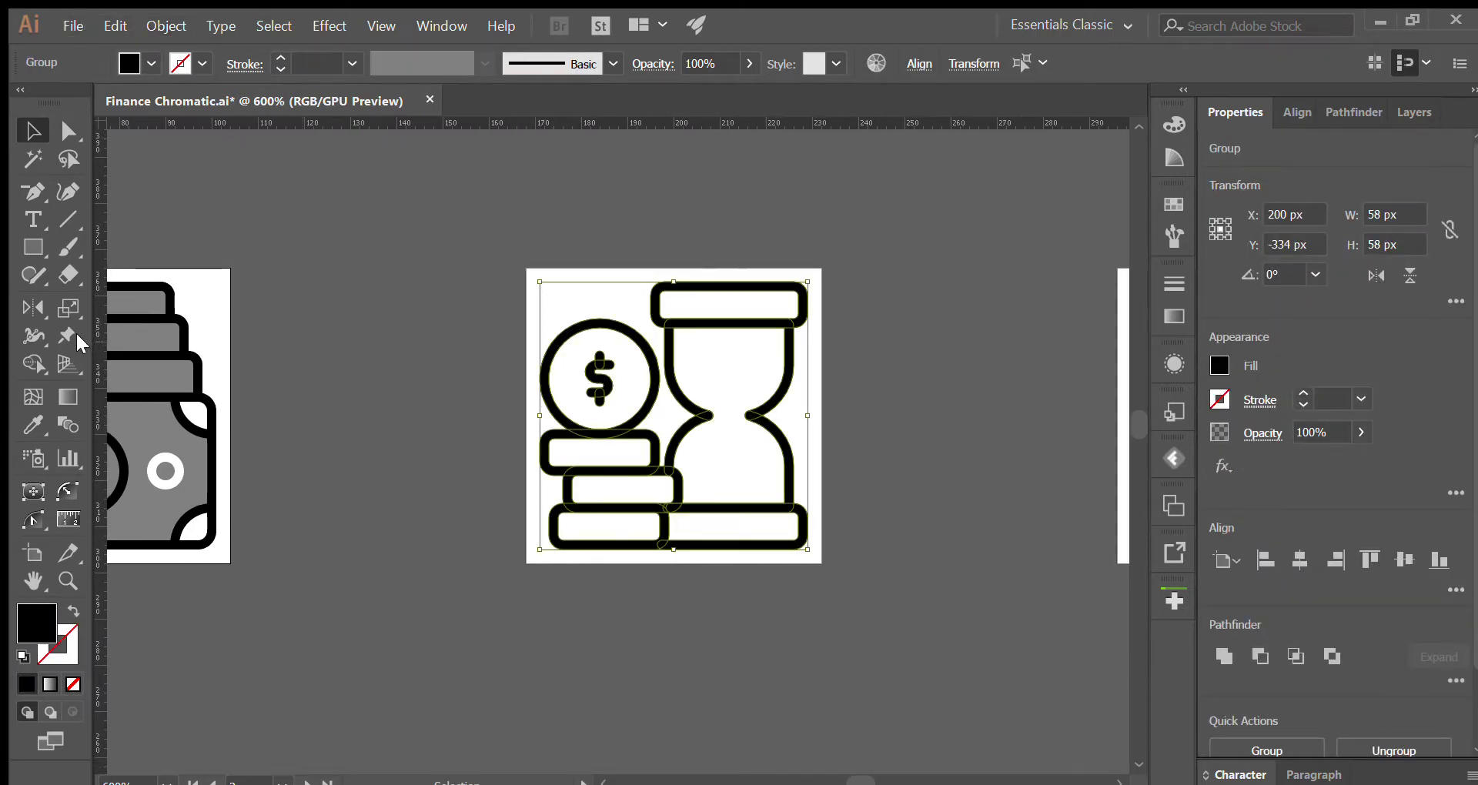
pyautogui.click(33, 359)
pyautogui.click(707, 299)
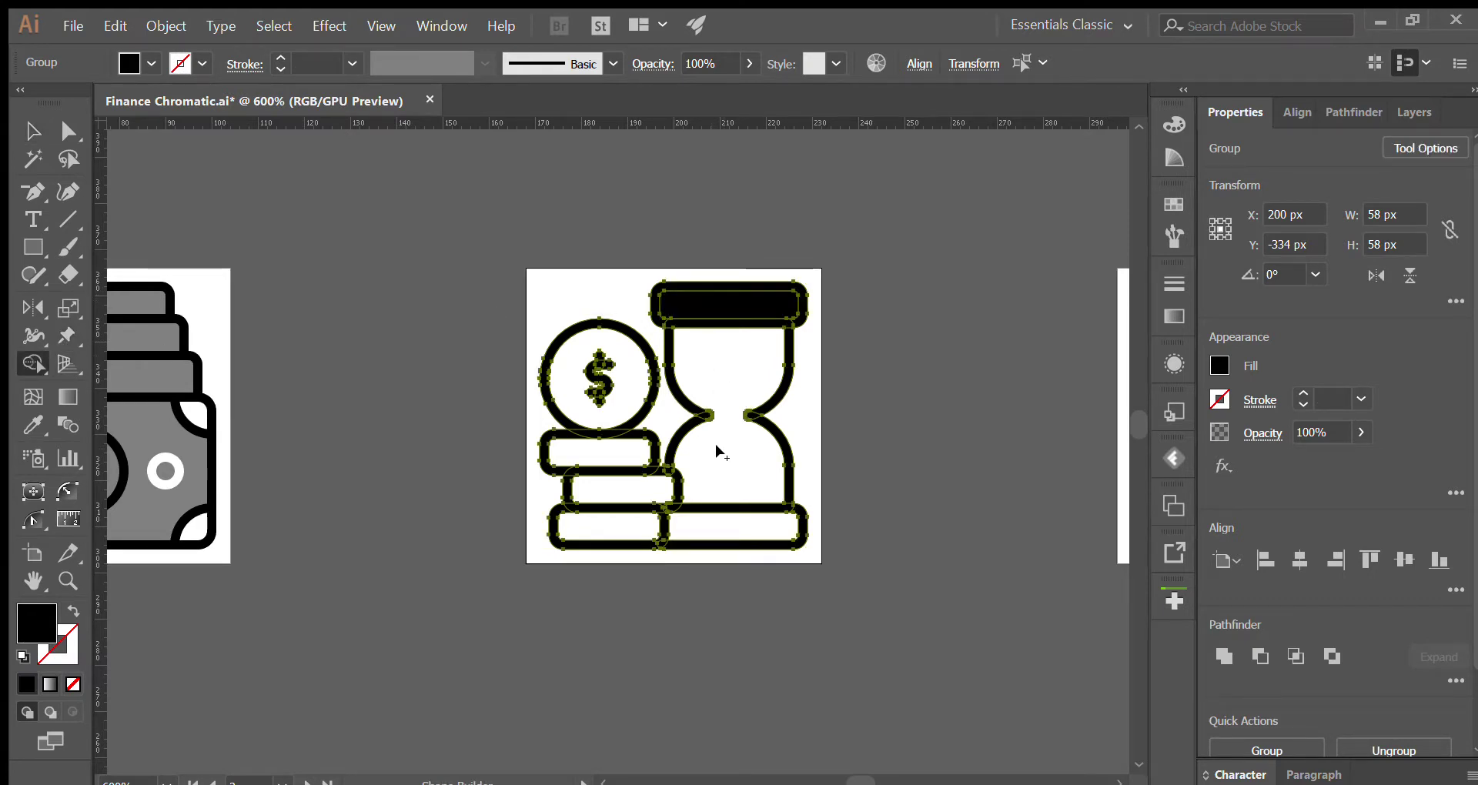
pyautogui.click(695, 526)
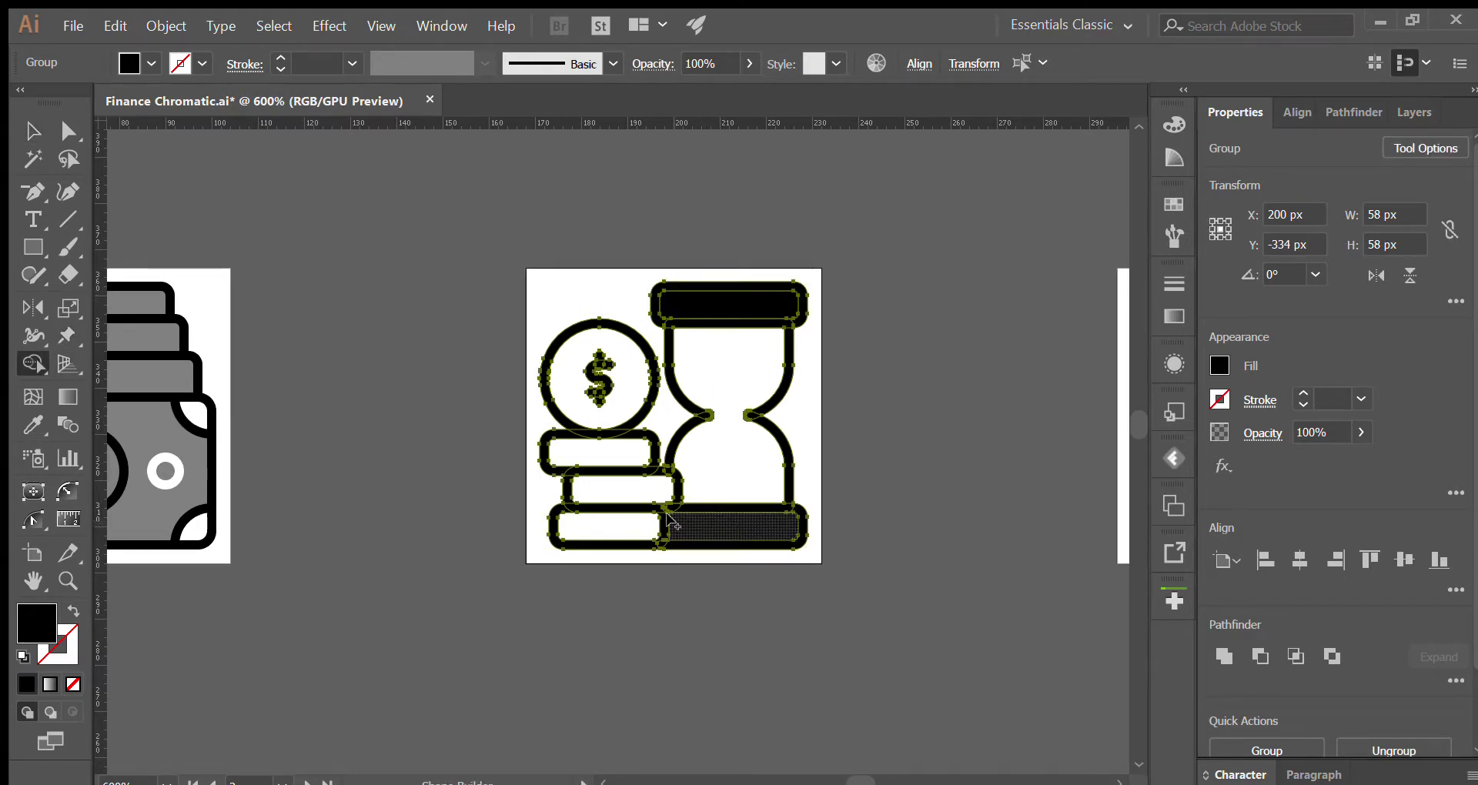
# Step: Fill the three coins and dollar circle, leaving the $ top loop white
pyautogui.click(610, 526)
pyautogui.click(621, 488)
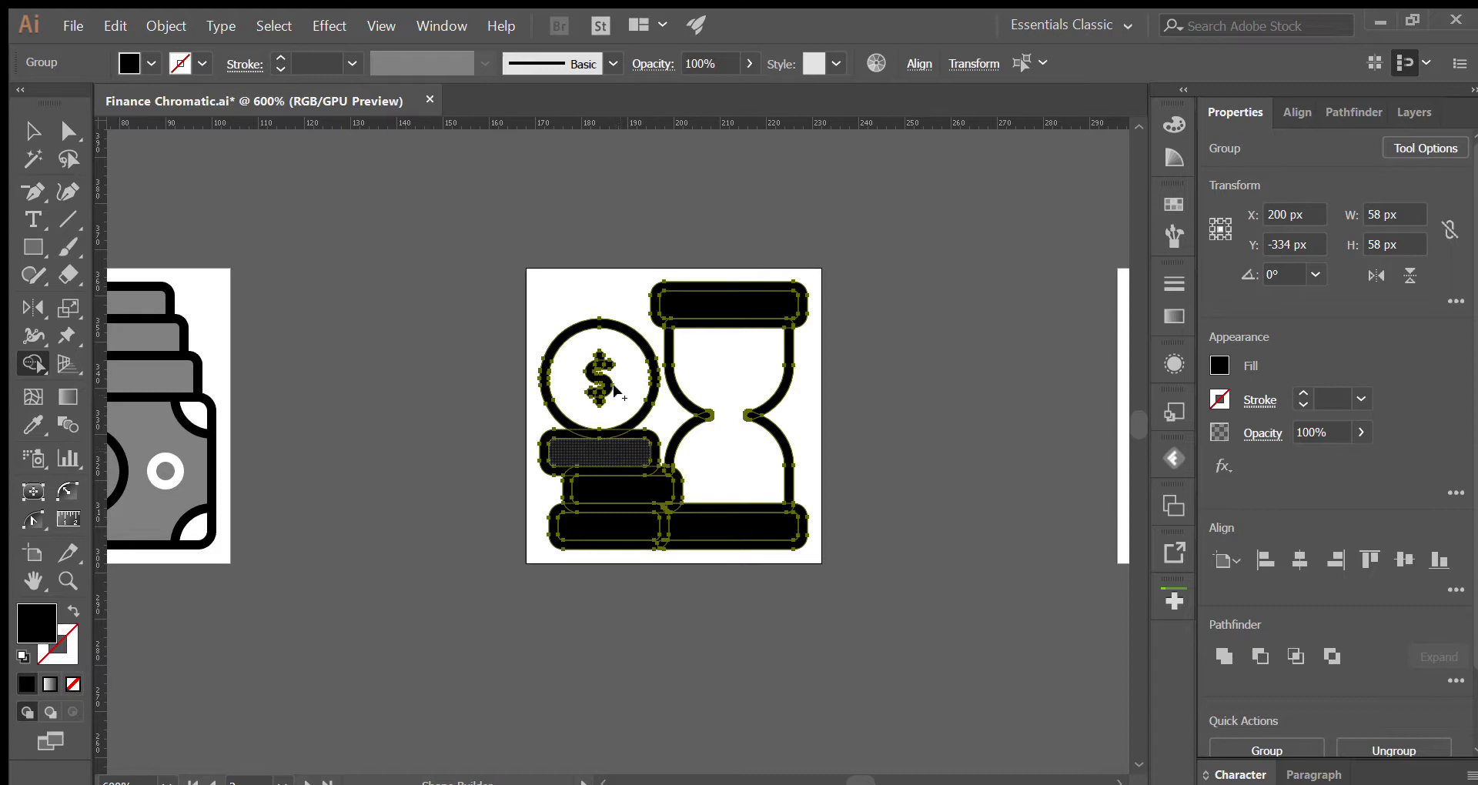
pyautogui.moveTo(610, 452)
pyautogui.mouseDown()
pyautogui.moveTo(620, 379)
pyautogui.moveTo(583, 459)
pyautogui.mouseUp()
pyautogui.scroll(3, 621, 380)
pyautogui.keyDown('alt'); pyautogui.click(597, 362); pyautogui.keyUp('alt')
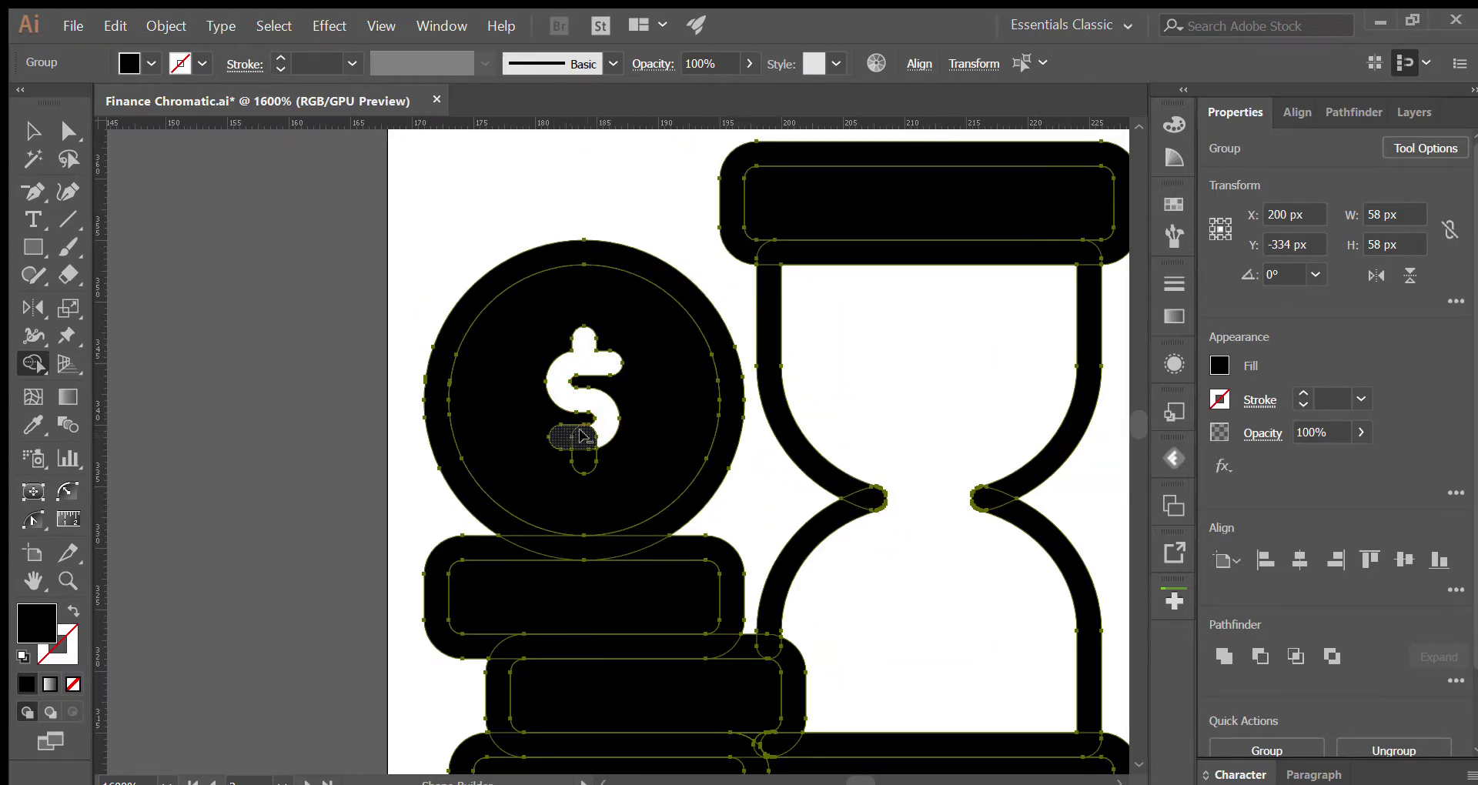
pyautogui.scroll(-2, 583, 460)
pyautogui.press('v')
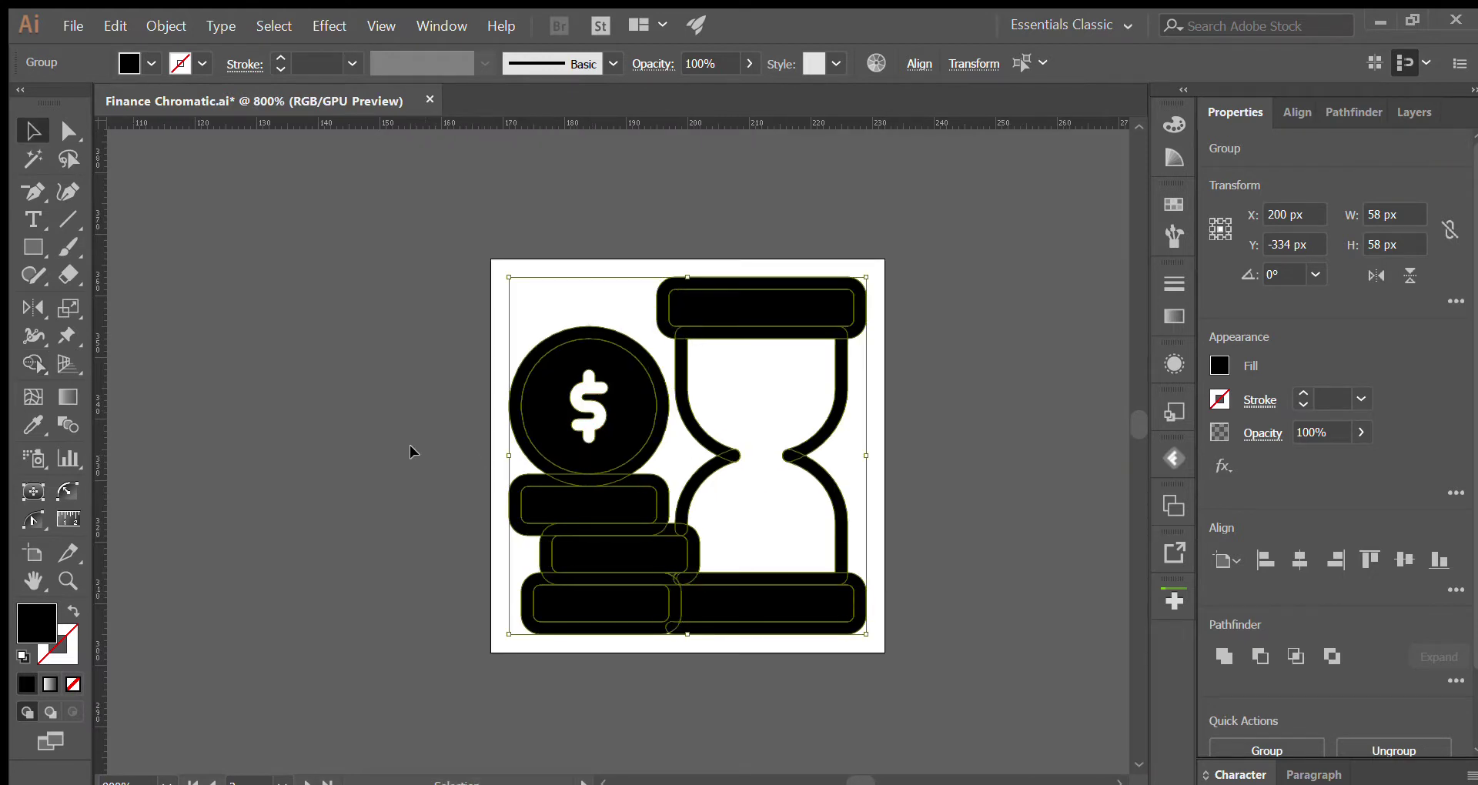
# Step: Select the hourglass bars, the three coins and the dollar circle
pyautogui.click(413, 451)
pyautogui.click(712, 308)
pyautogui.keyDown('shift'); pyautogui.click(746, 582); pyautogui.keyUp('shift')
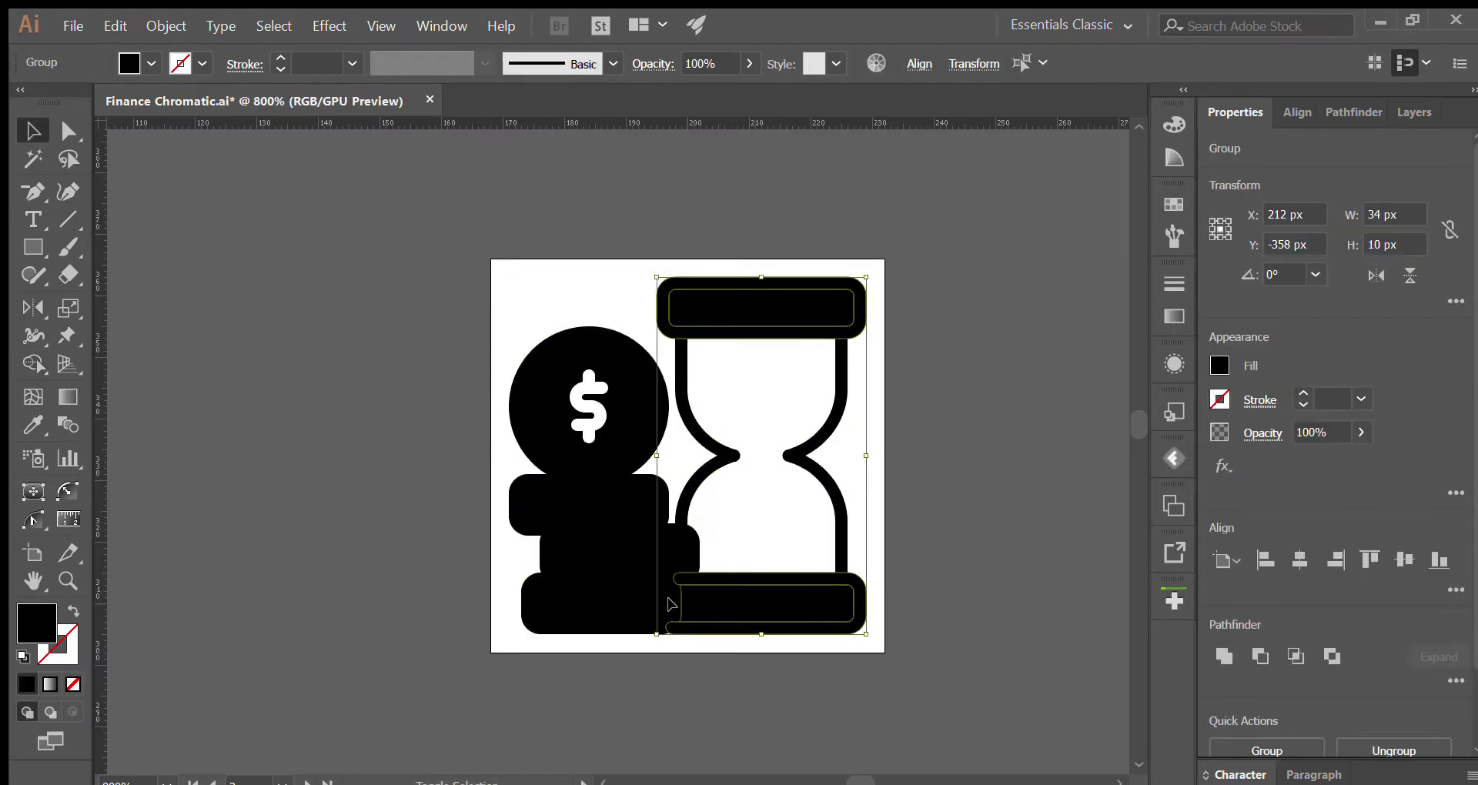
pyautogui.keyDown('shift'); pyautogui.click(605, 582); pyautogui.keyUp('shift')
pyautogui.keyDown('shift'); pyautogui.click(606, 540); pyautogui.keyUp('shift')
pyautogui.keyDown('shift'); pyautogui.click(599, 505); pyautogui.keyUp('shift')
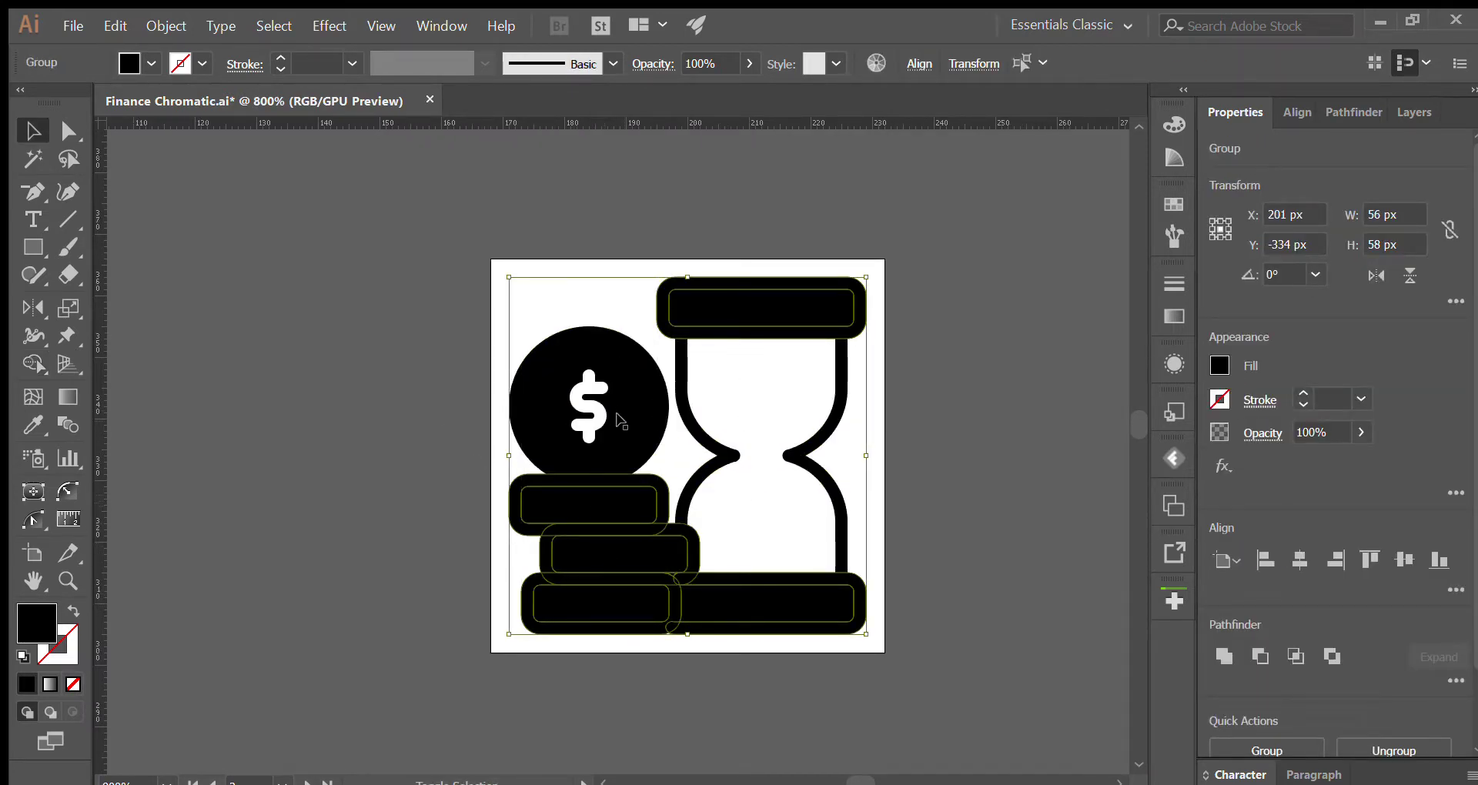
pyautogui.keyDown('shift'); pyautogui.click(622, 413); pyautogui.keyUp('shift')
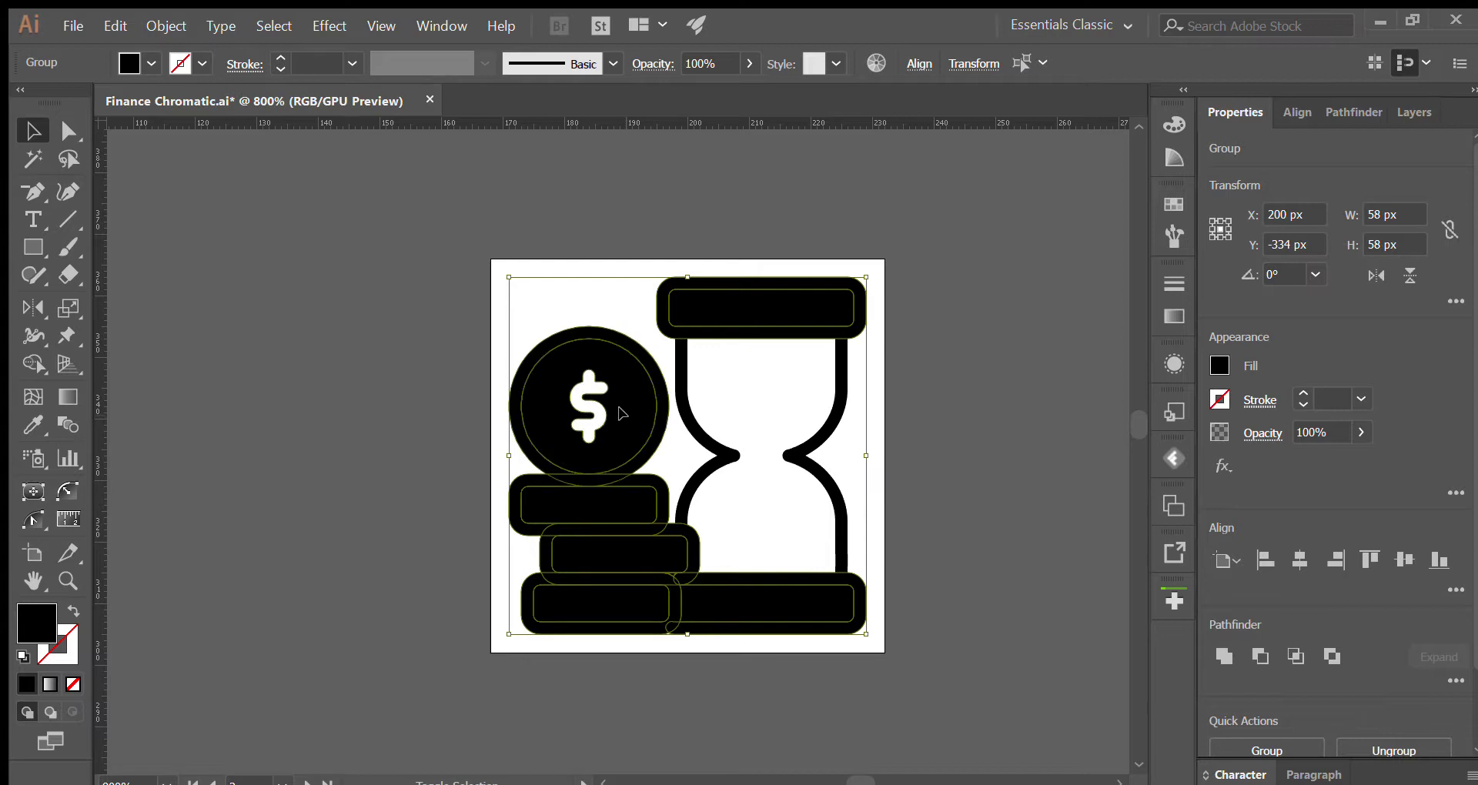
pyautogui.click(409, 475)
# Step: Set the dollar coin's inner circle, coin bars and hourglass top bar to 50% opacity
pyautogui.click(544, 423)
pyautogui.keyDown('shift'); pyautogui.click(586, 506); pyautogui.keyUp('shift')
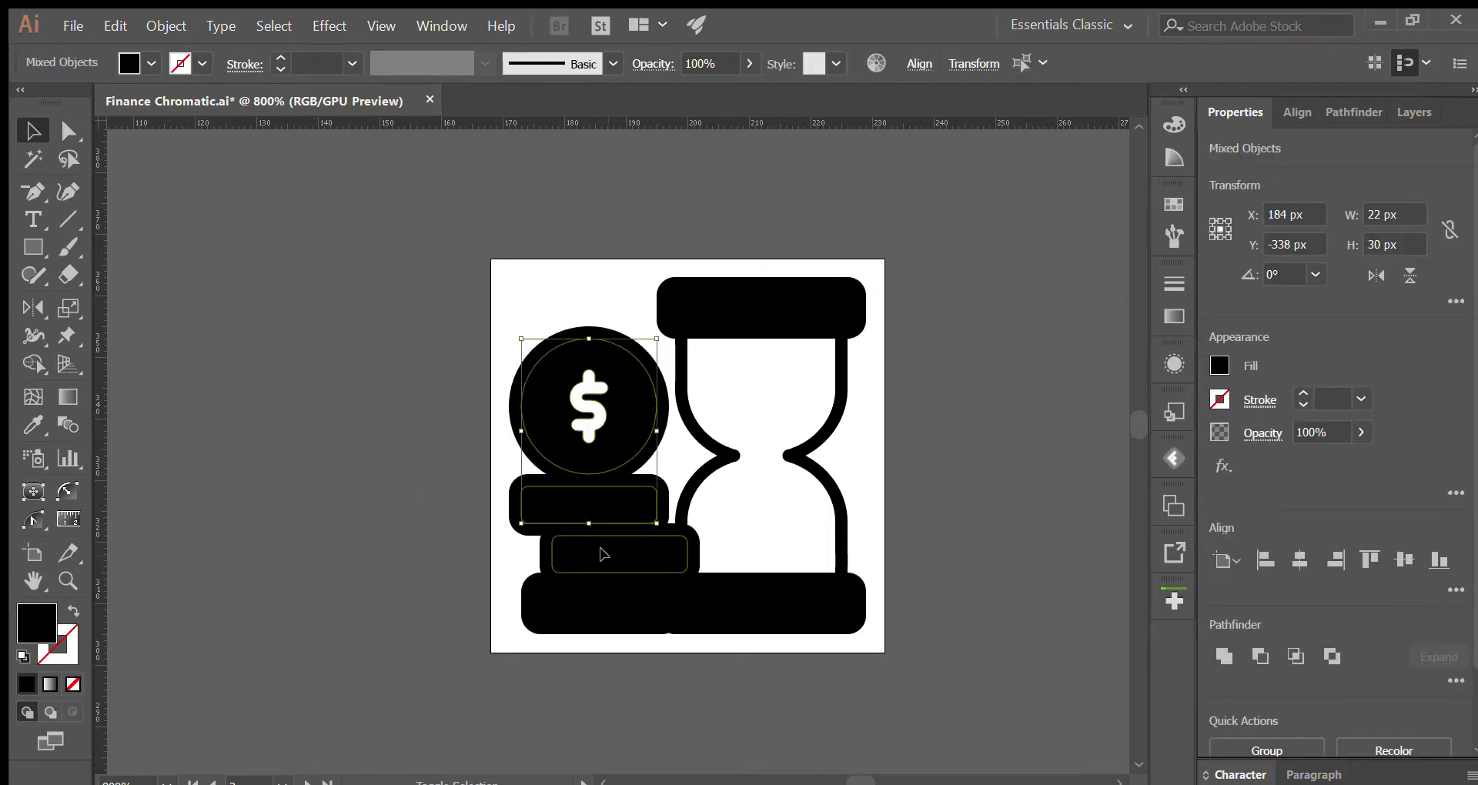
pyautogui.keyDown('shift'); pyautogui.click(603, 551); pyautogui.keyUp('shift')
pyautogui.keyDown('shift'); pyautogui.click(597, 597); pyautogui.keyUp('shift')
pyautogui.keyDown('shift'); pyautogui.click(709, 597); pyautogui.keyUp('shift')
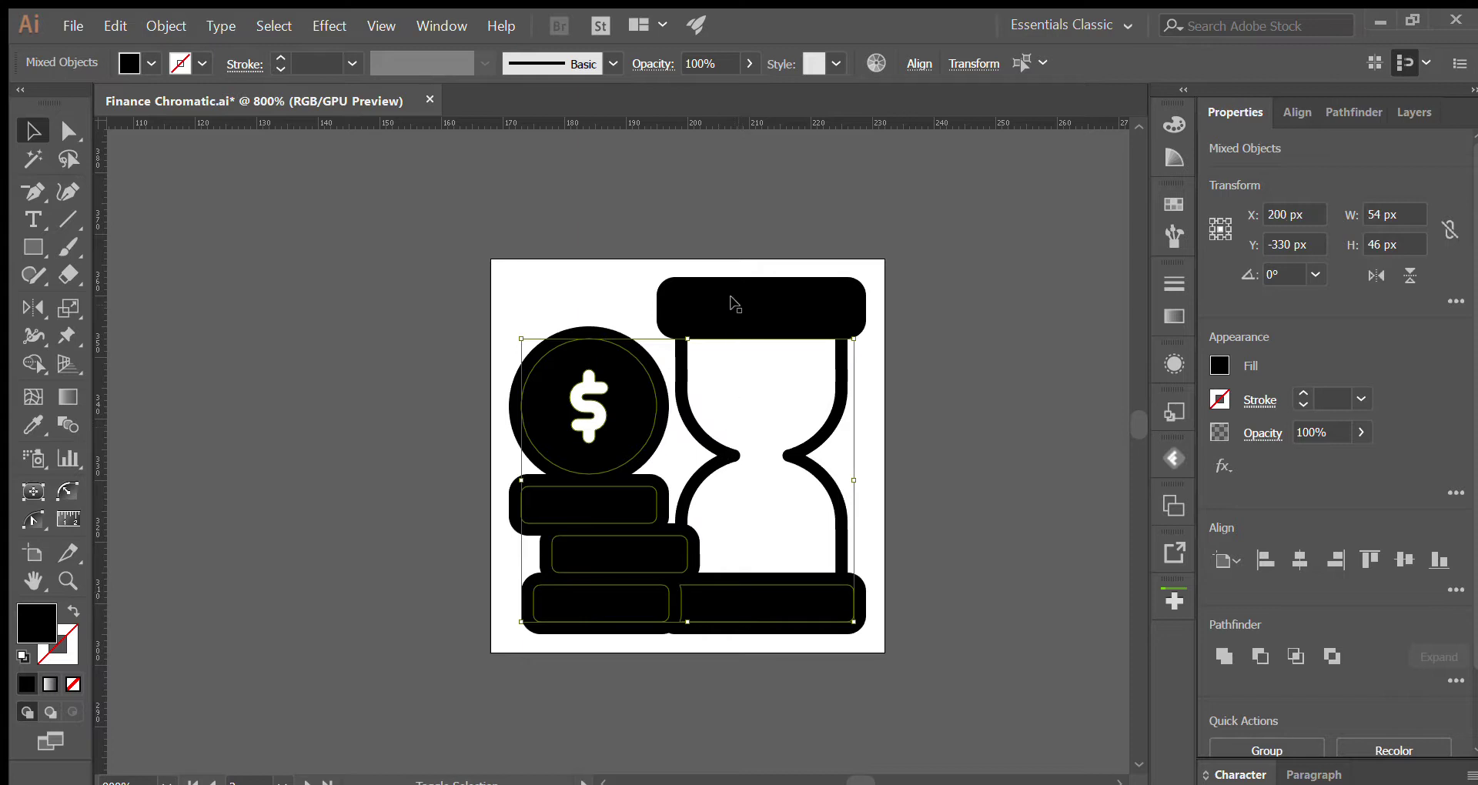
pyautogui.keyDown('shift'); pyautogui.click(733, 304); pyautogui.keyUp('shift')
pyautogui.click(1327, 436)
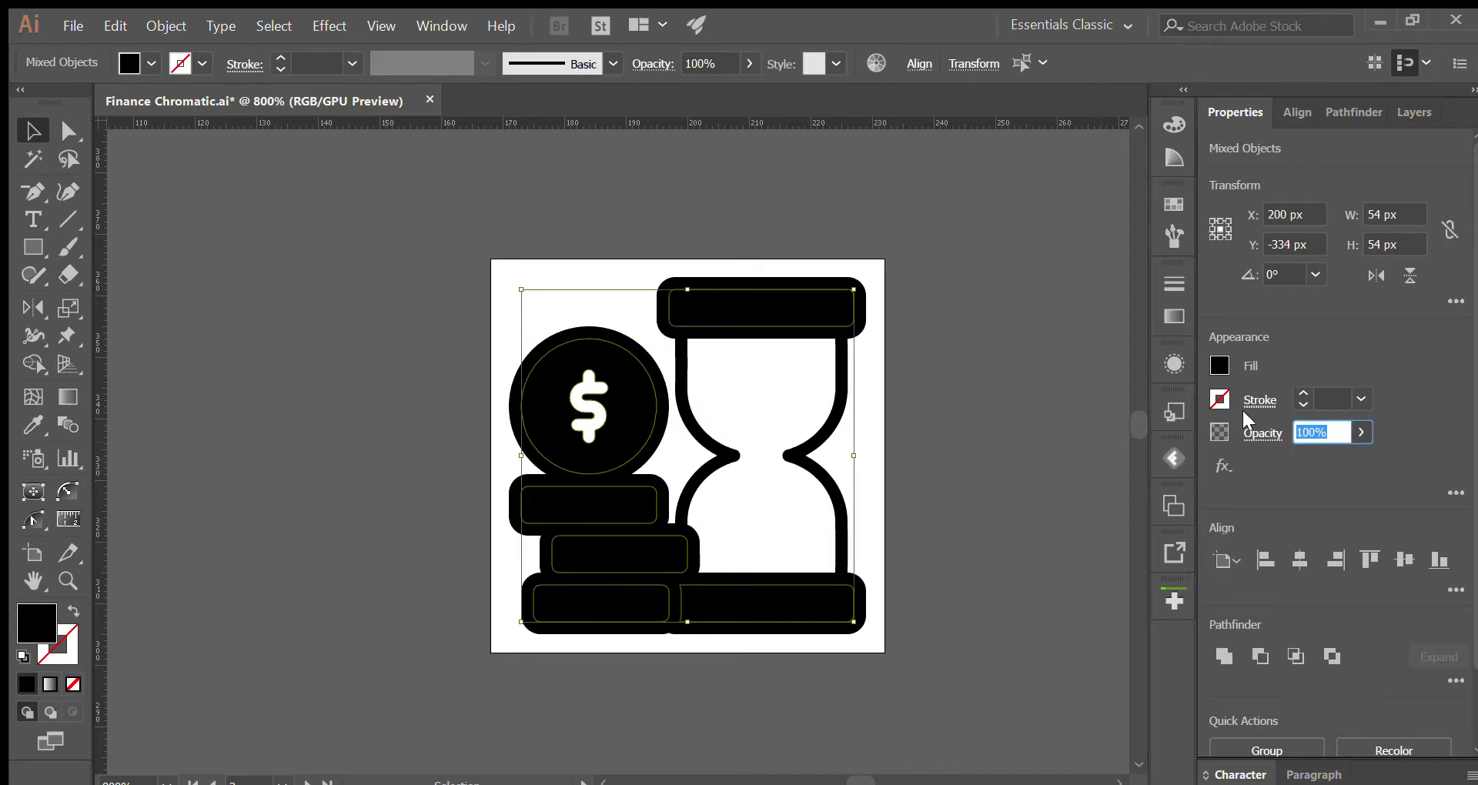
pyautogui.write('50')
pyautogui.press('Return')
# Step: Deselect, zoom out and pan over to the money icon
pyautogui.click(1014, 408)
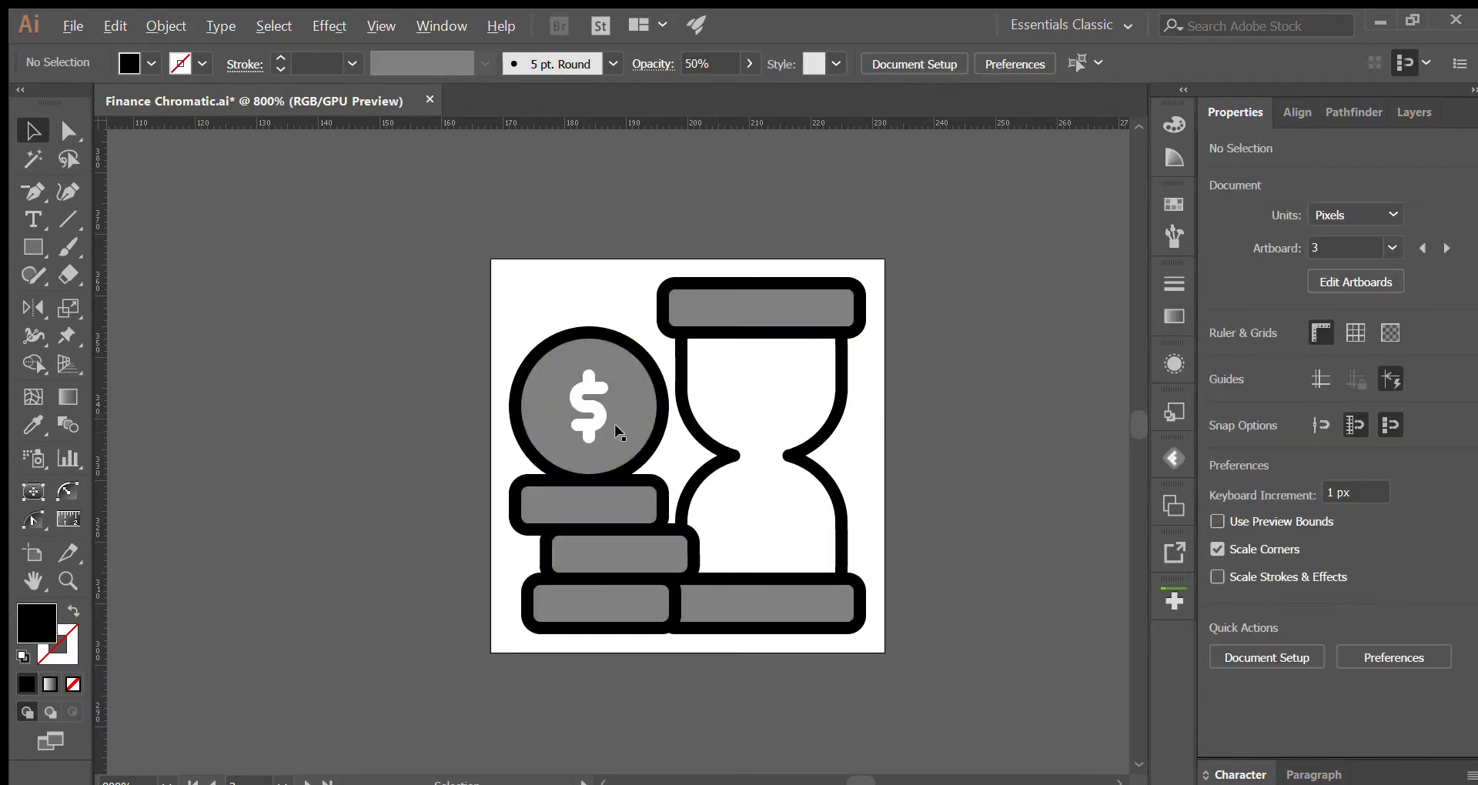
pyautogui.hotkey('ctrl', '-')
pyautogui.hotkey('ctrl', '-')
pyautogui.moveTo(857, 482); pyautogui.dragTo(632, 479)
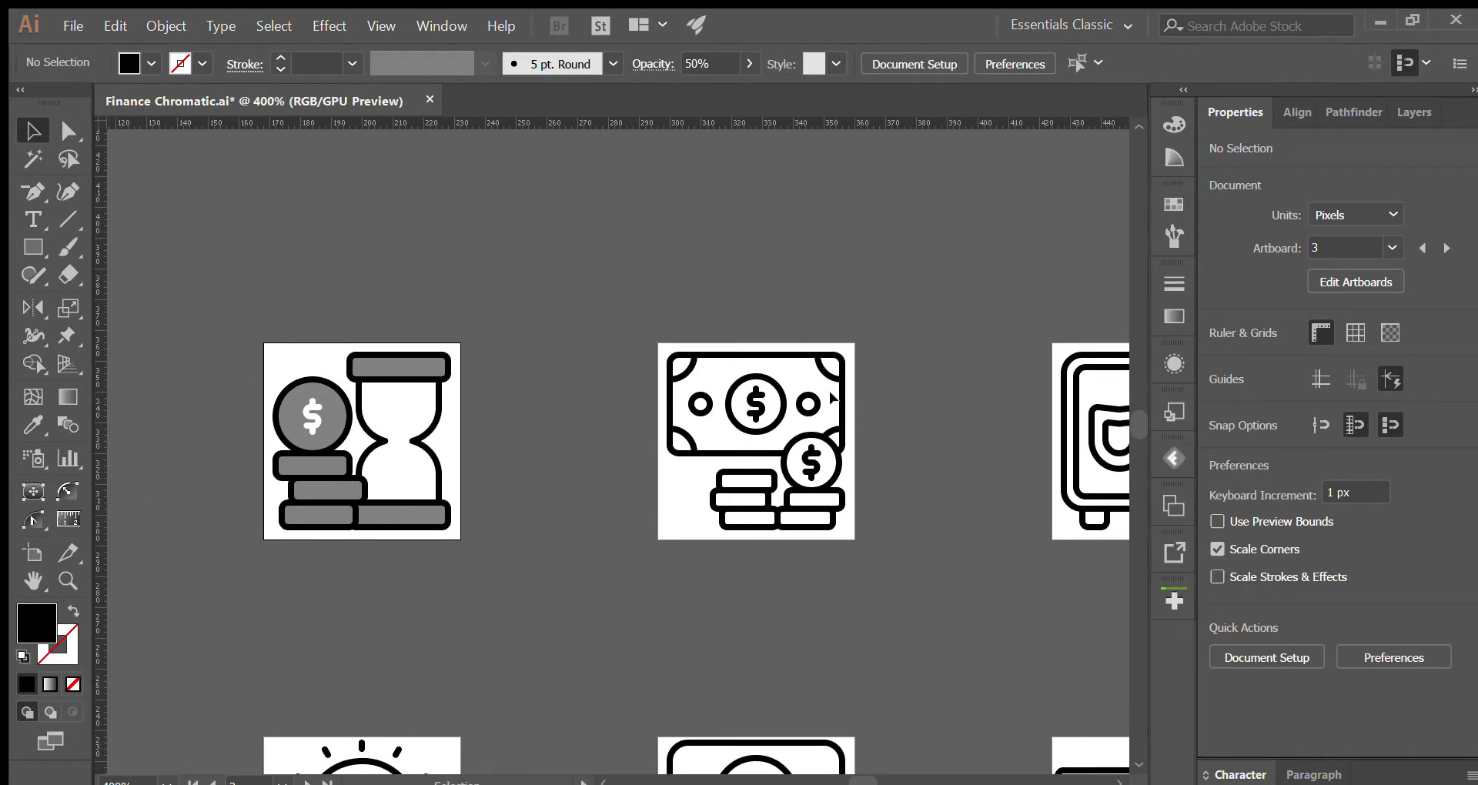
# Step: Select the whole money icon and outline its strokes into filled shapes
pyautogui.scroll(1, 846, 396)
pyautogui.moveTo(507, 275); pyautogui.dragTo(911, 634)
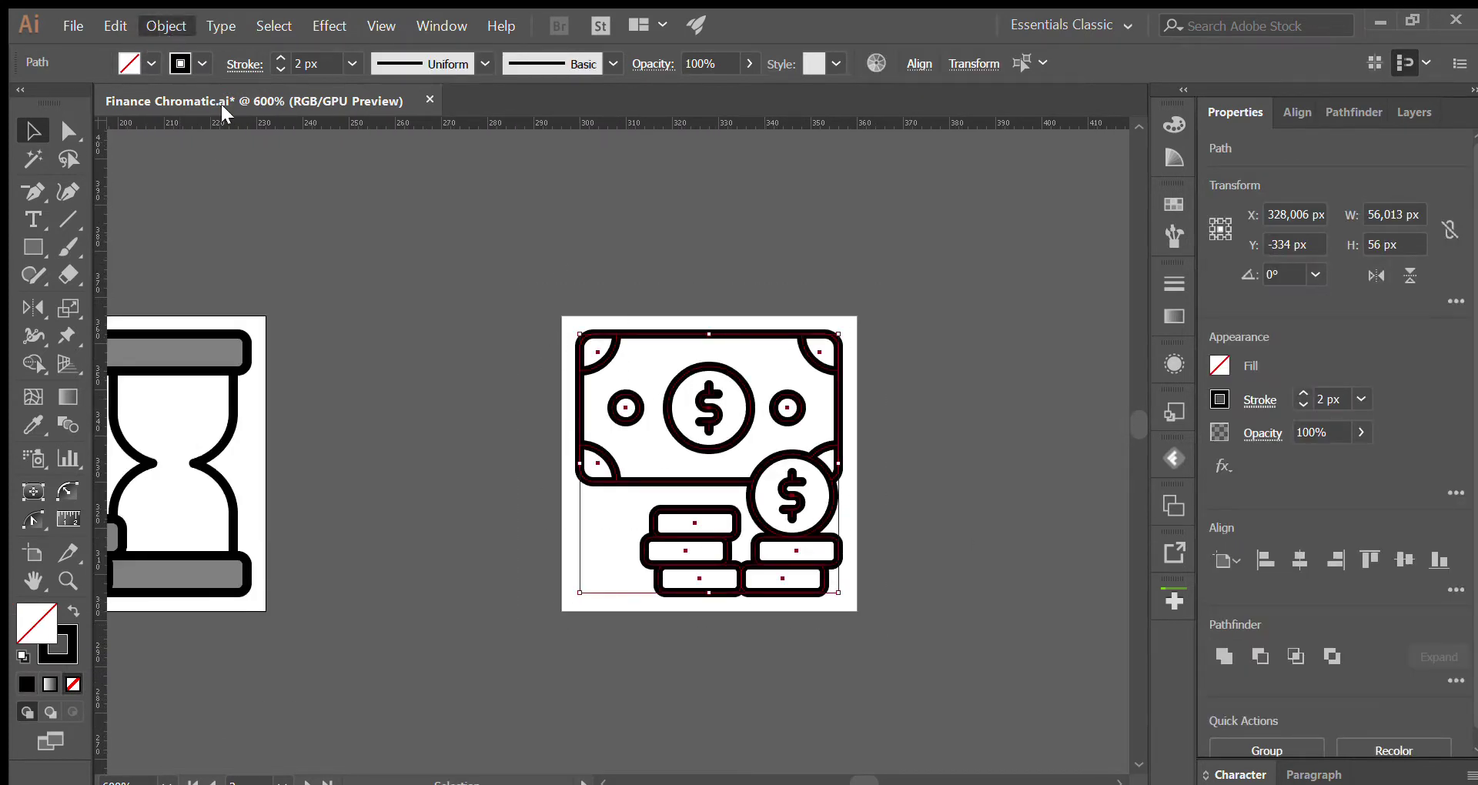
pyautogui.hotkey('ctrl', 'shift', 'o')
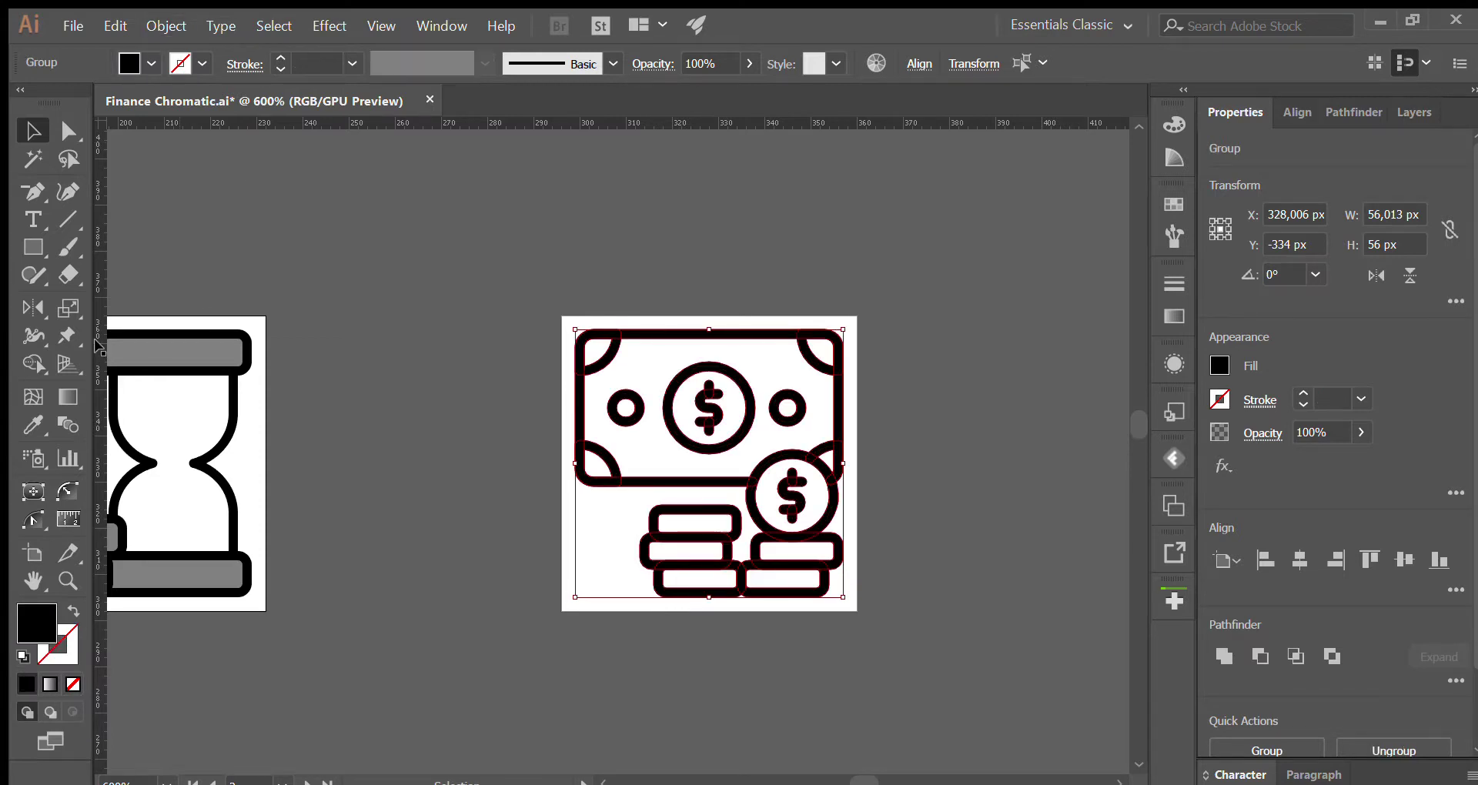
# Step: With Shape Builder, fill the bill background and circles black, clear both rings, and make the dollar sign white
pyautogui.click(32, 363)
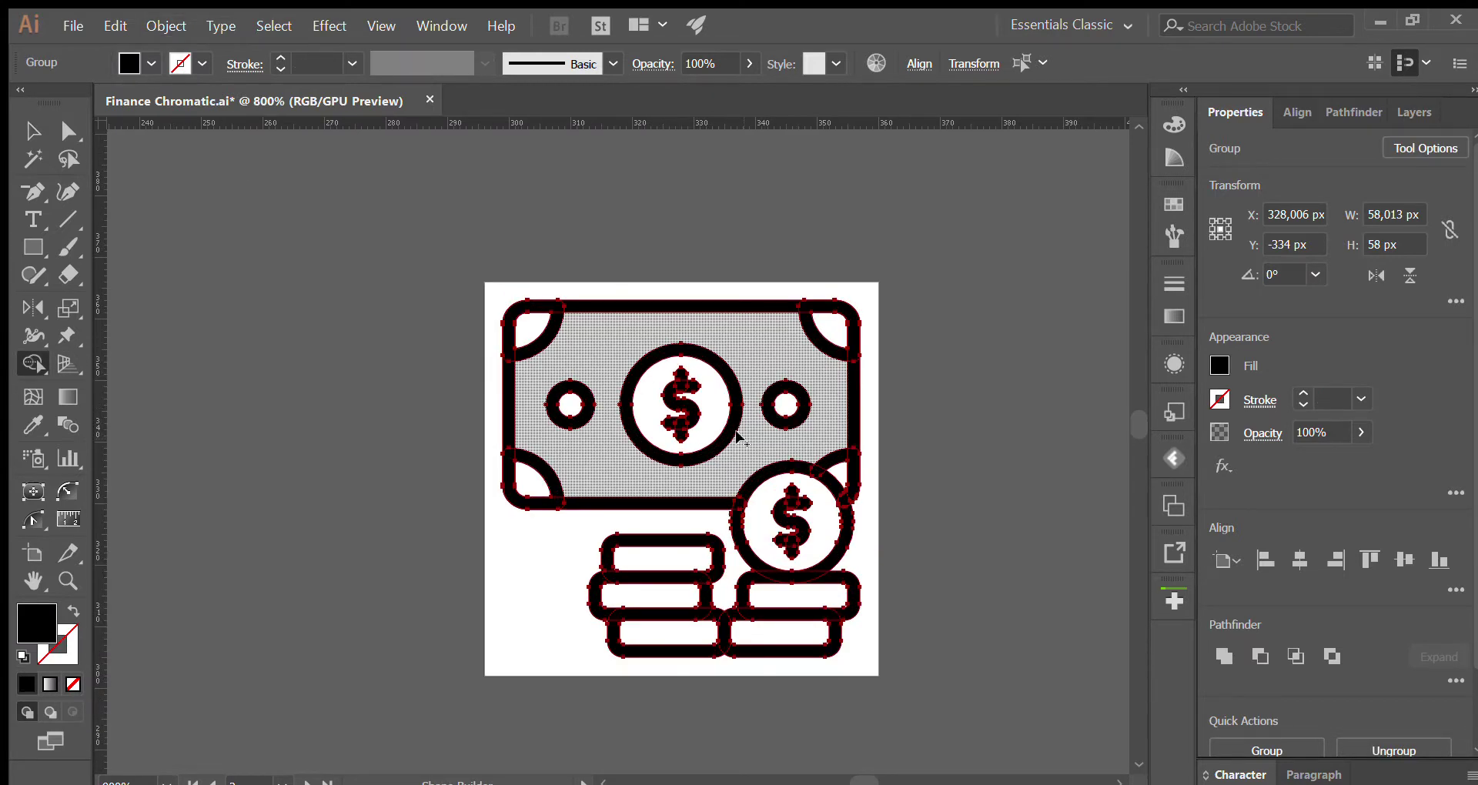
pyautogui.click(772, 416)
pyautogui.scroll(3, 785, 414)
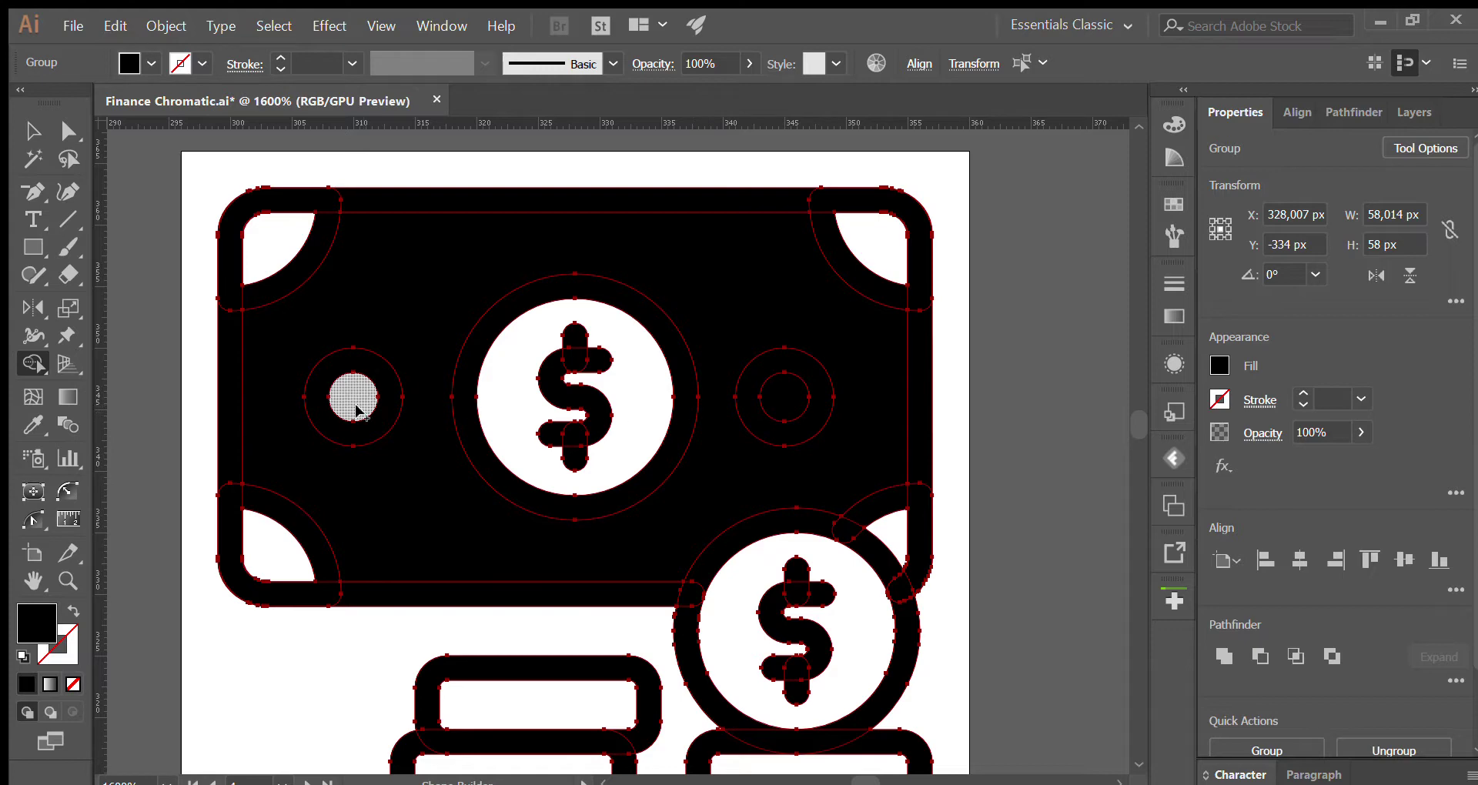
pyautogui.click(363, 397)
pyautogui.click(643, 393)
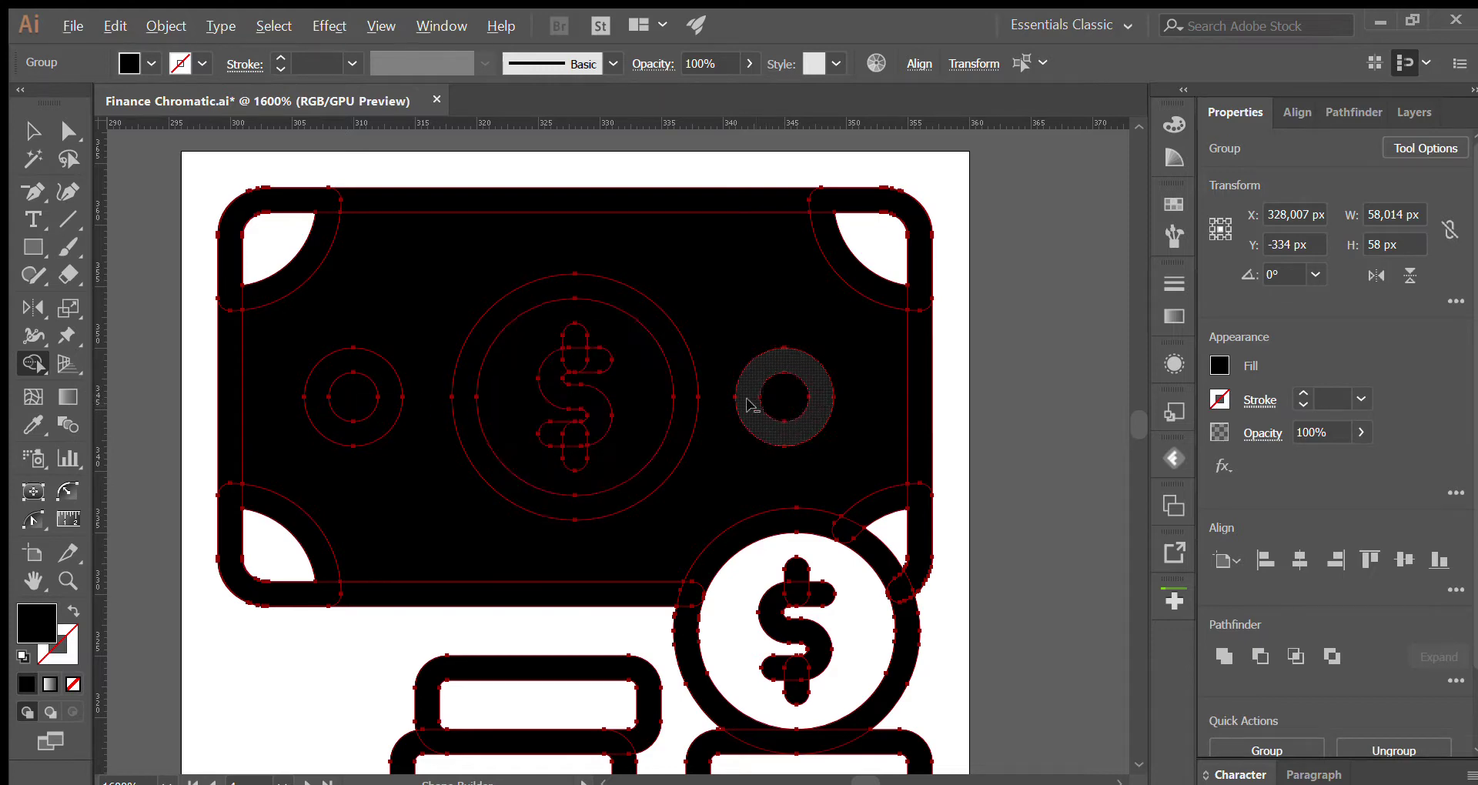
pyautogui.keyDown('alt'); pyautogui.click(745, 406); pyautogui.keyUp('alt')
pyautogui.keyDown('alt'); pyautogui.click(385, 397); pyautogui.keyUp('alt')
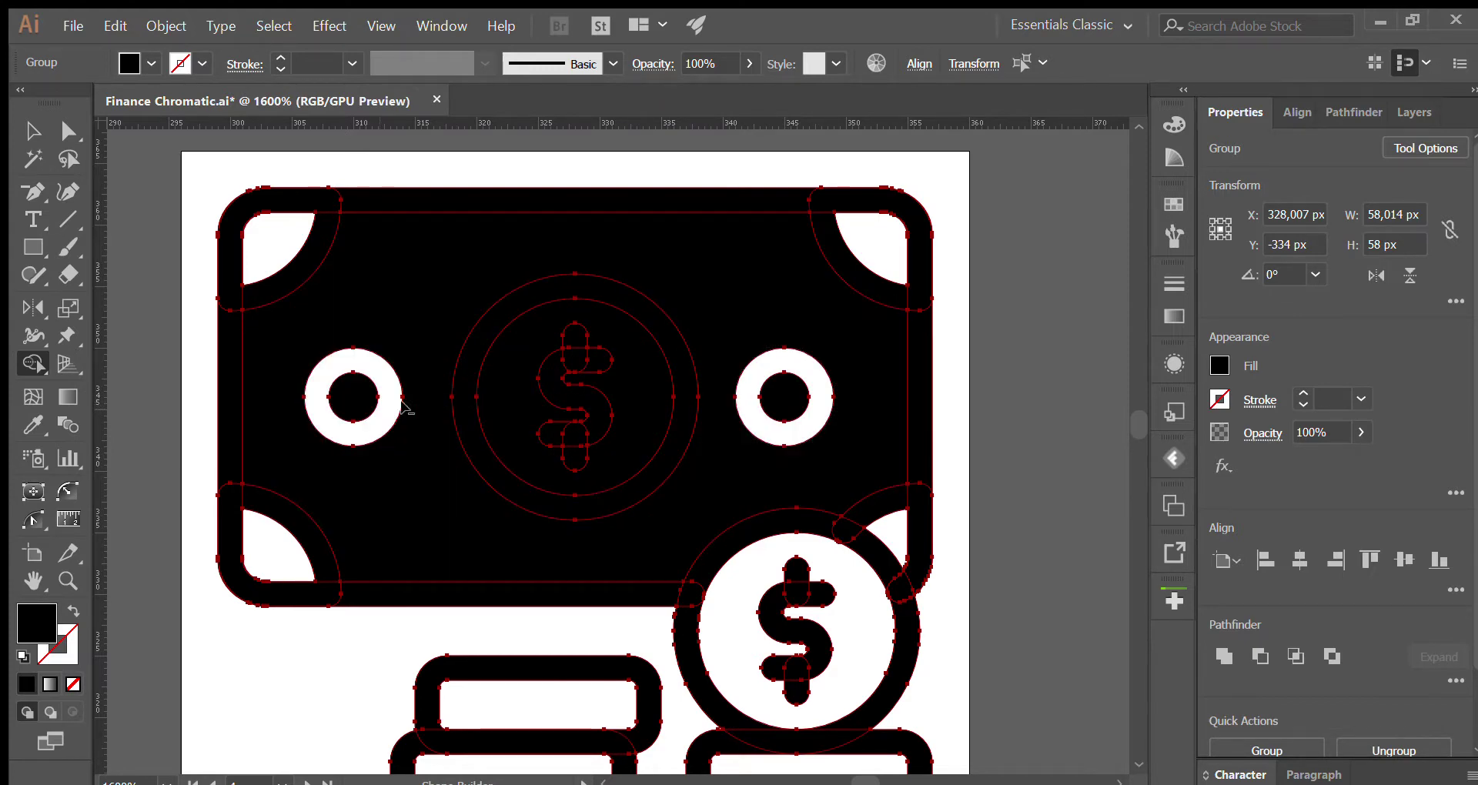
pyautogui.moveTo(570, 431)
pyautogui.mouseDown()
pyautogui.moveTo(569, 362)
pyautogui.moveTo(576, 440)
pyautogui.moveTo(599, 447)
pyautogui.mouseUp()
# Step: Ungroup the bill shapes and set the bill's inner area and dollar circle to 50% opacity
pyautogui.press('v')
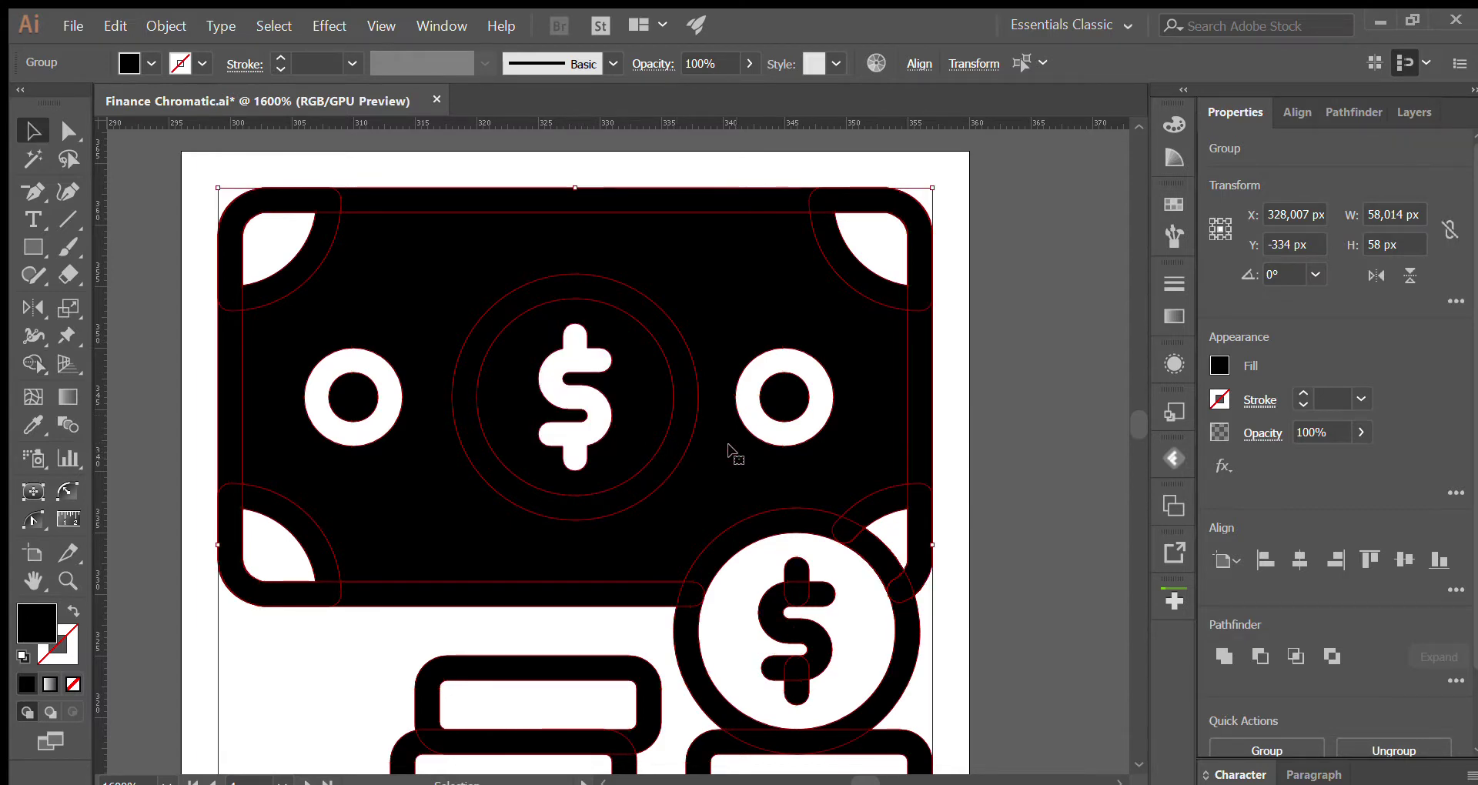
pyautogui.hotkey('ctrl', 'shift', 'g')
pyautogui.hotkey('ctrl', 'shift', 'a')
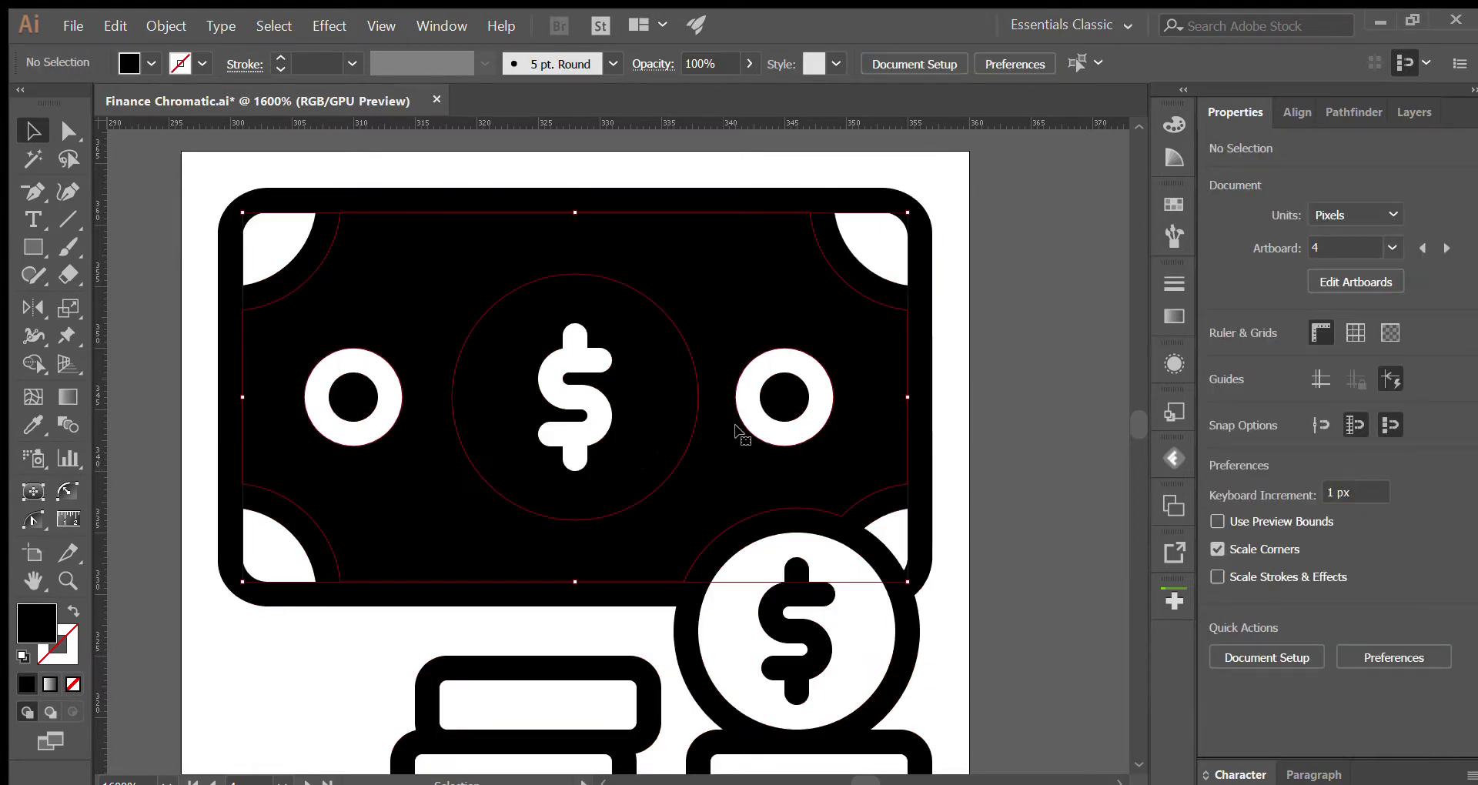
pyautogui.click(778, 389)
pyautogui.keyDown('shift'); pyautogui.click(784, 394); pyautogui.keyUp('shift')
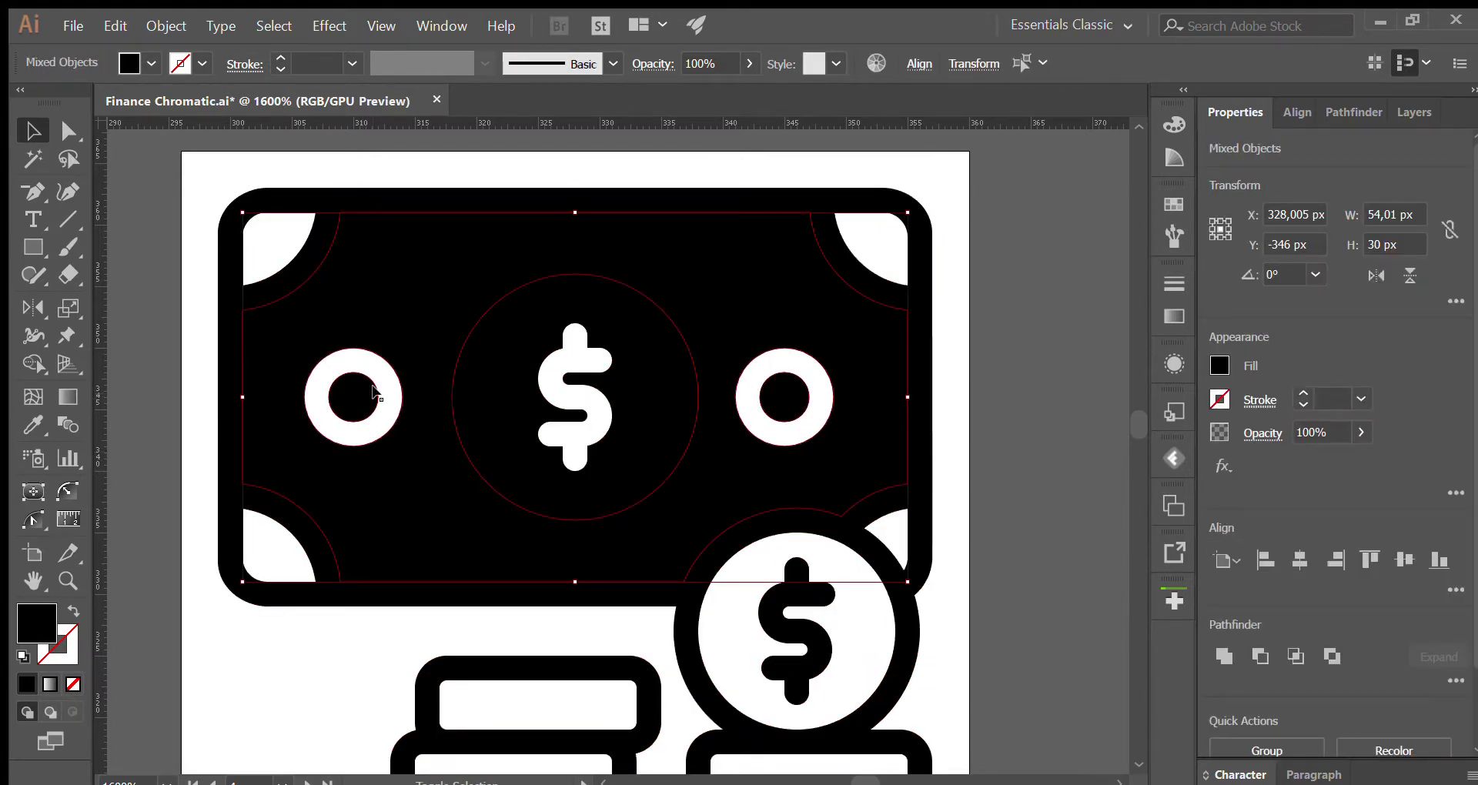
pyautogui.keyDown('shift'); pyautogui.click(504, 389); pyautogui.keyUp('shift')
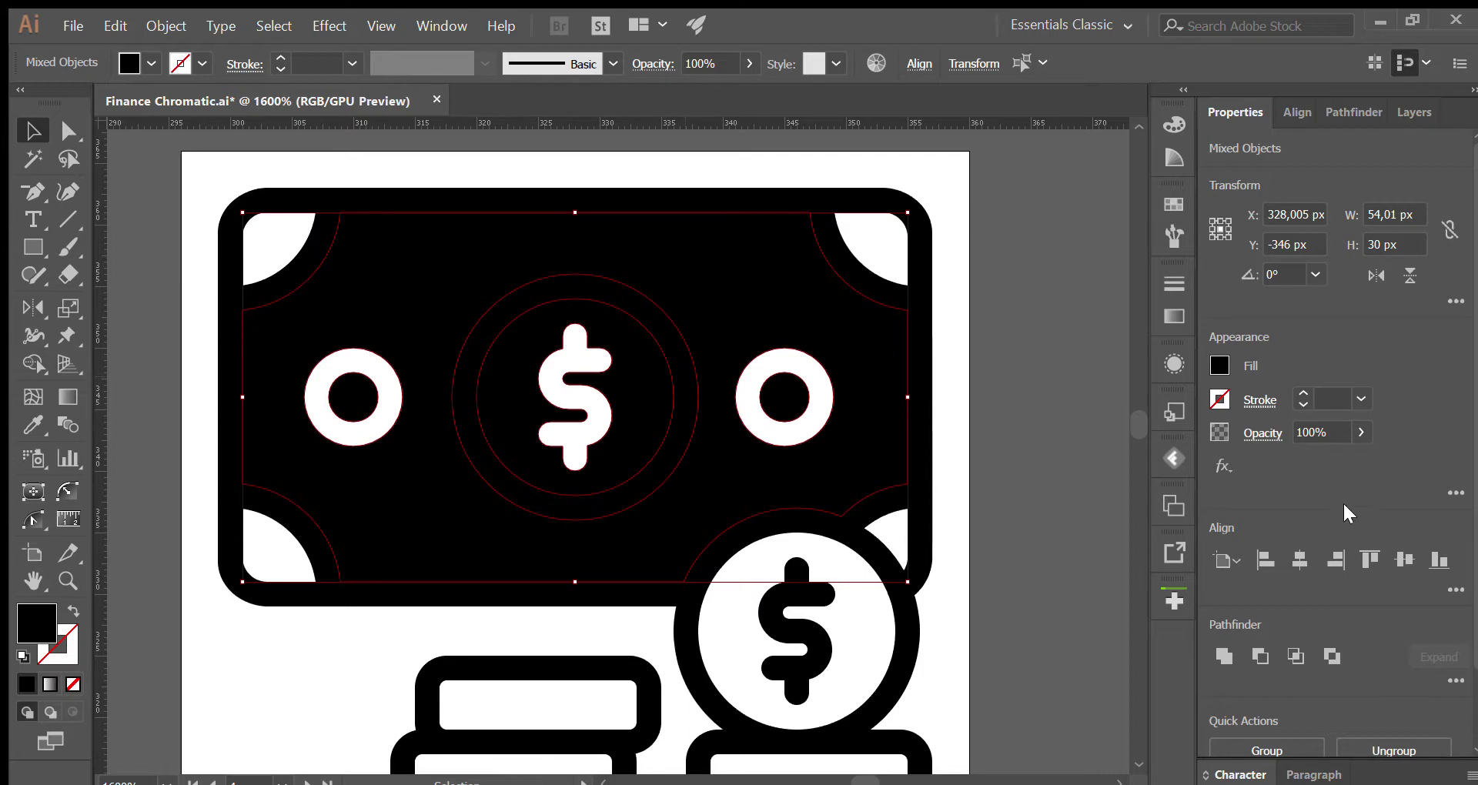
pyautogui.click(1330, 432)
pyautogui.write('50')
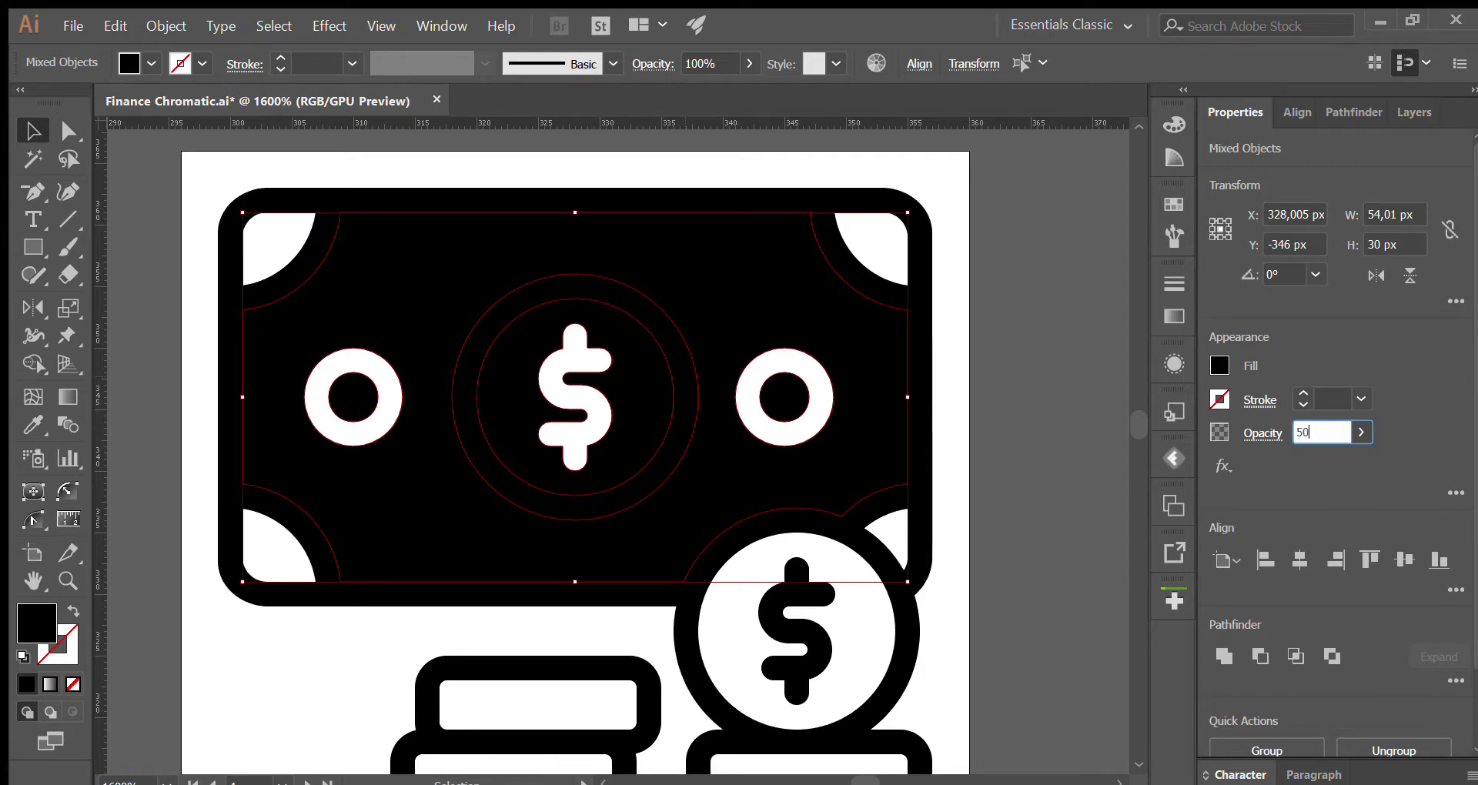
pyautogui.press('Return')
pyautogui.scroll(-1, 838, 393)
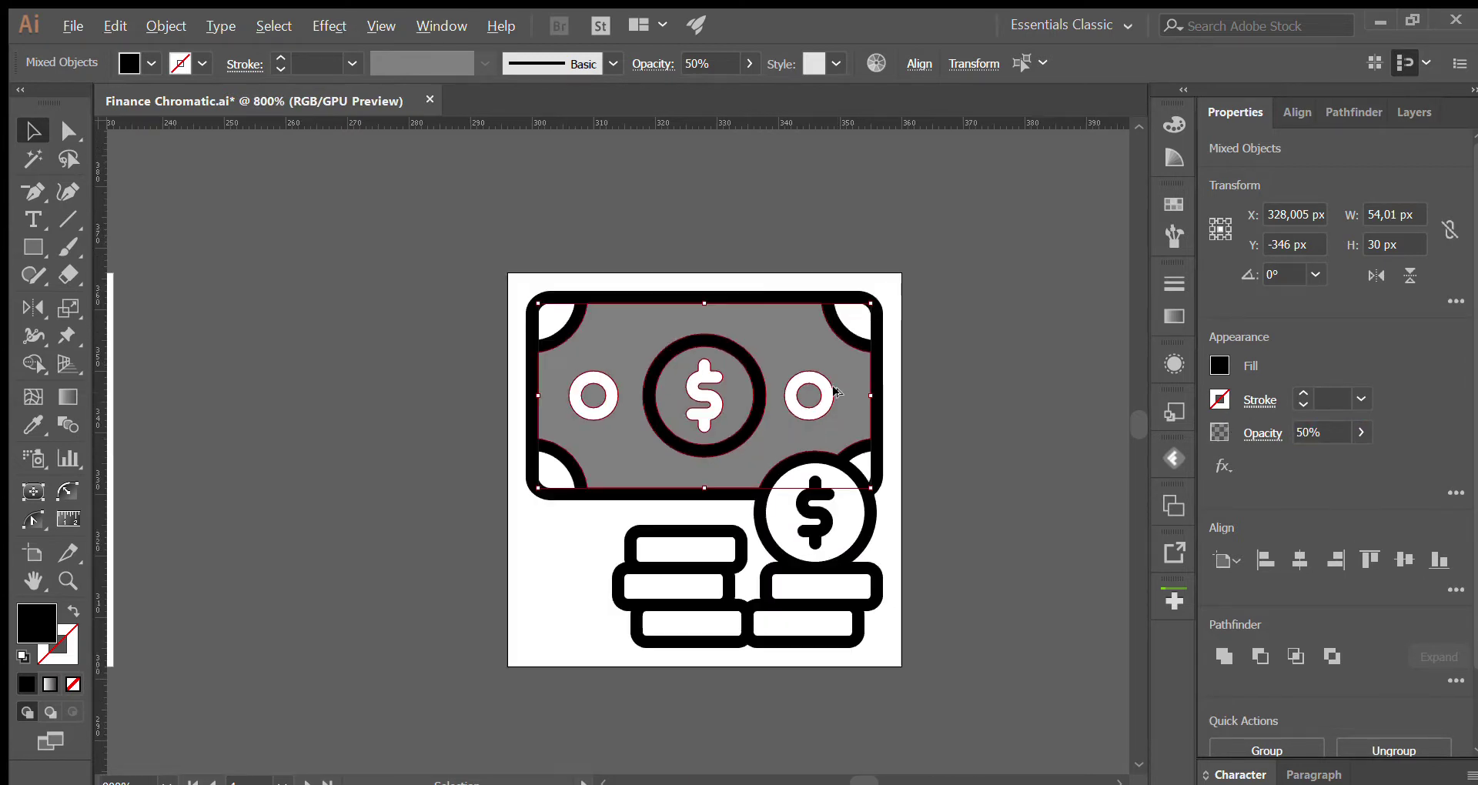
pyautogui.click(928, 626)
# Step: Select the coin stack and use Shape Builder to fill each coin's interior and the dollar coin black
pyautogui.moveTo(599, 511); pyautogui.dragTo(639, 554)
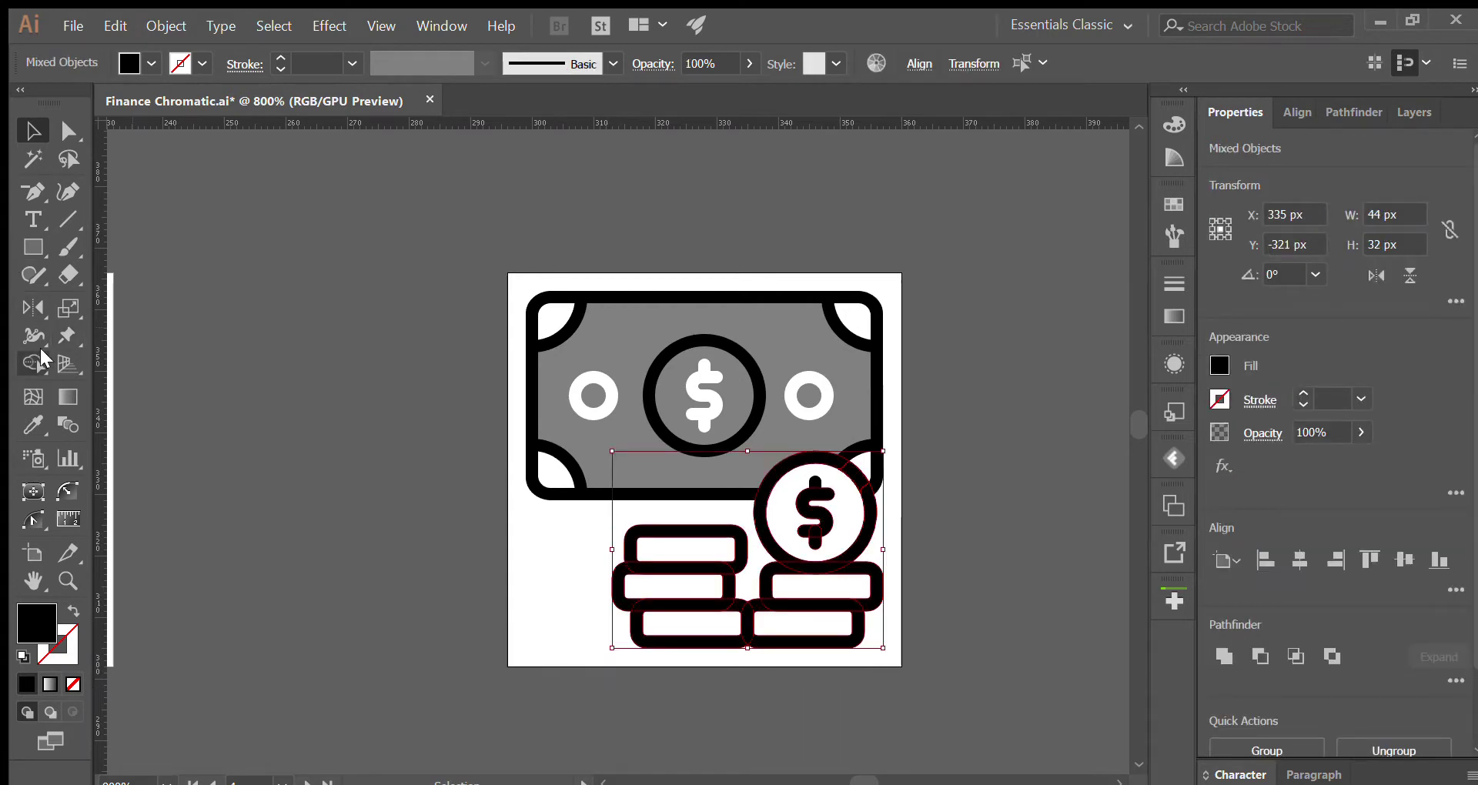
pyautogui.click(44, 359)
pyautogui.click(684, 589)
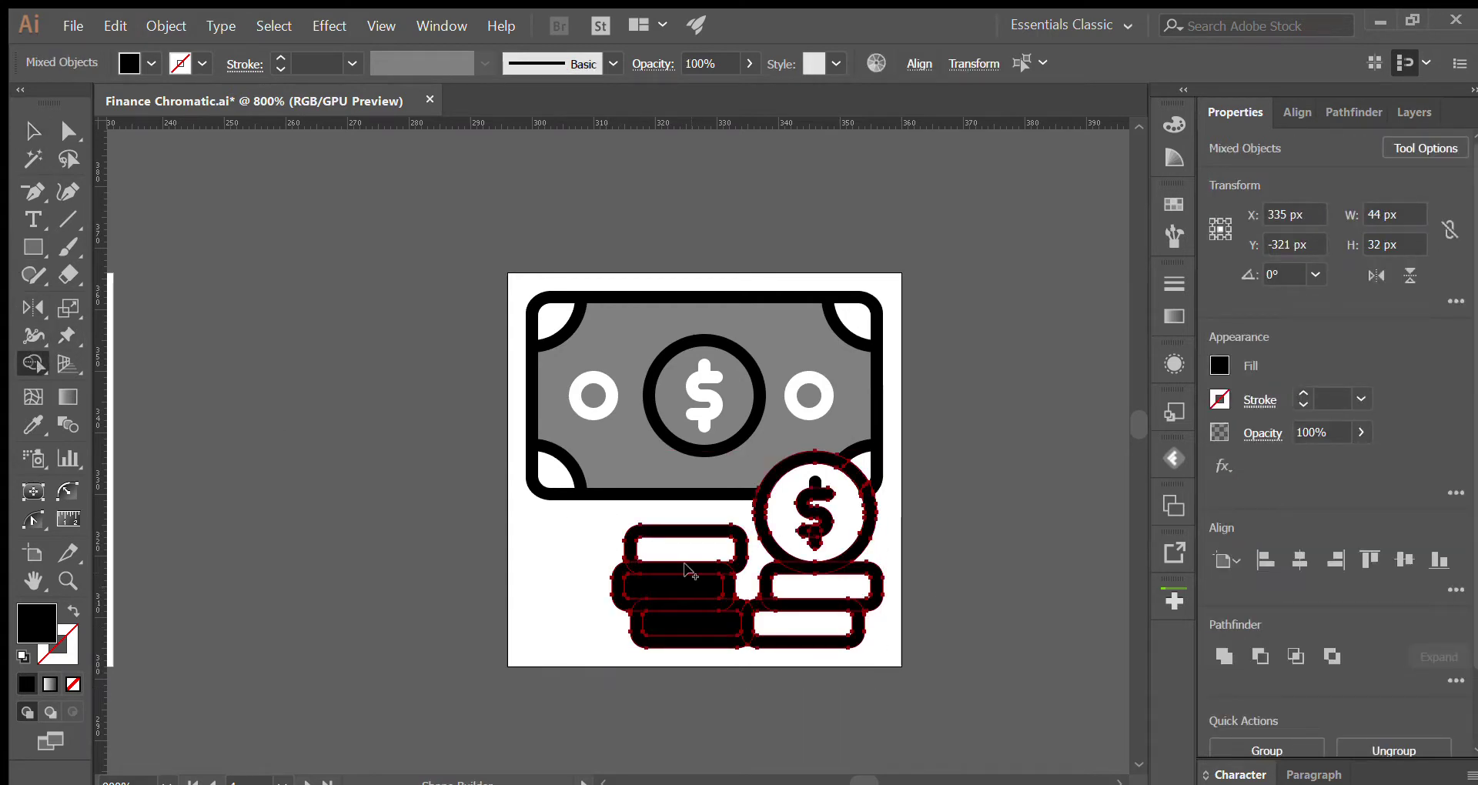
pyautogui.click(689, 549)
pyautogui.click(801, 621)
pyautogui.click(809, 592)
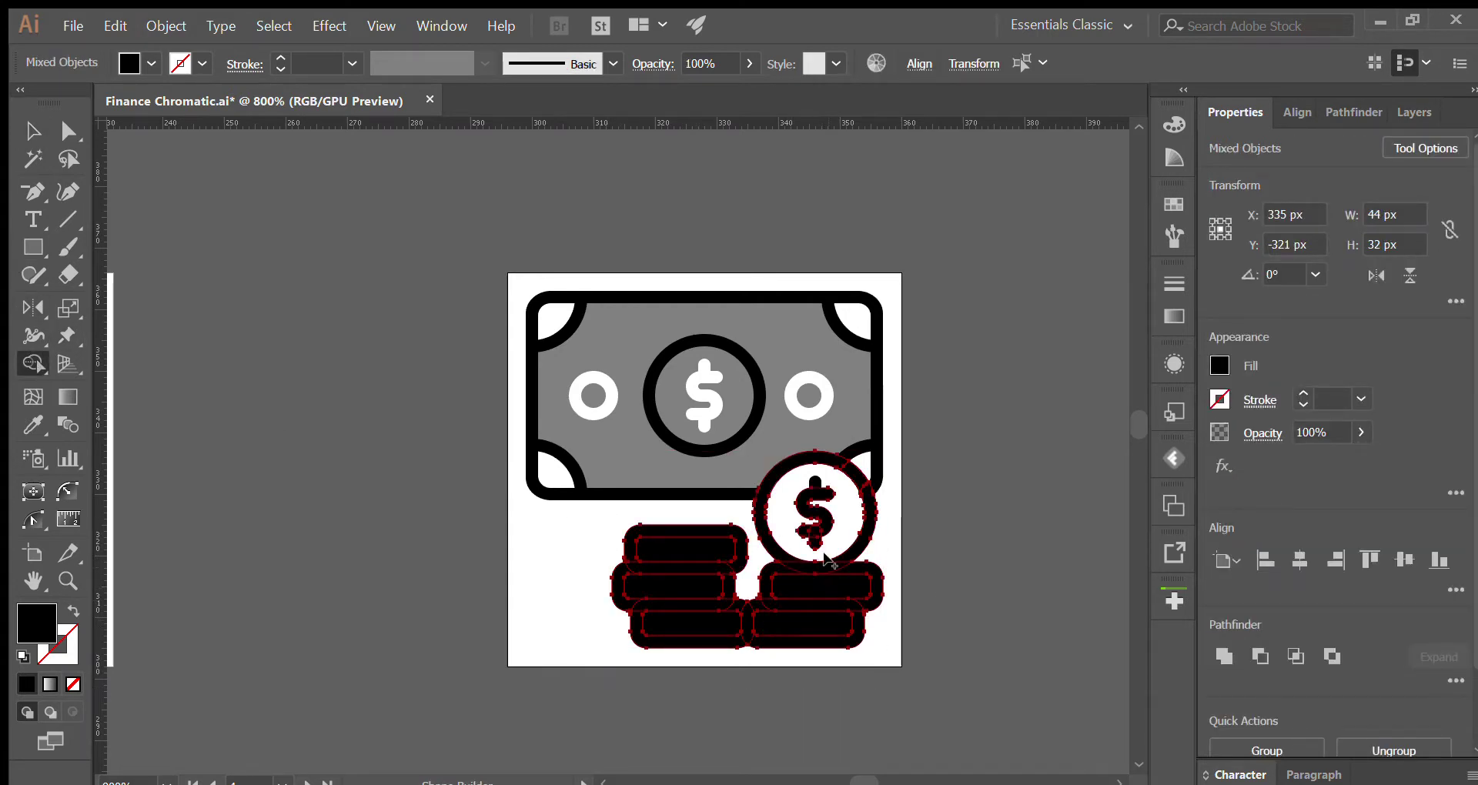
pyautogui.click(835, 518)
pyautogui.scroll(2, 835, 518)
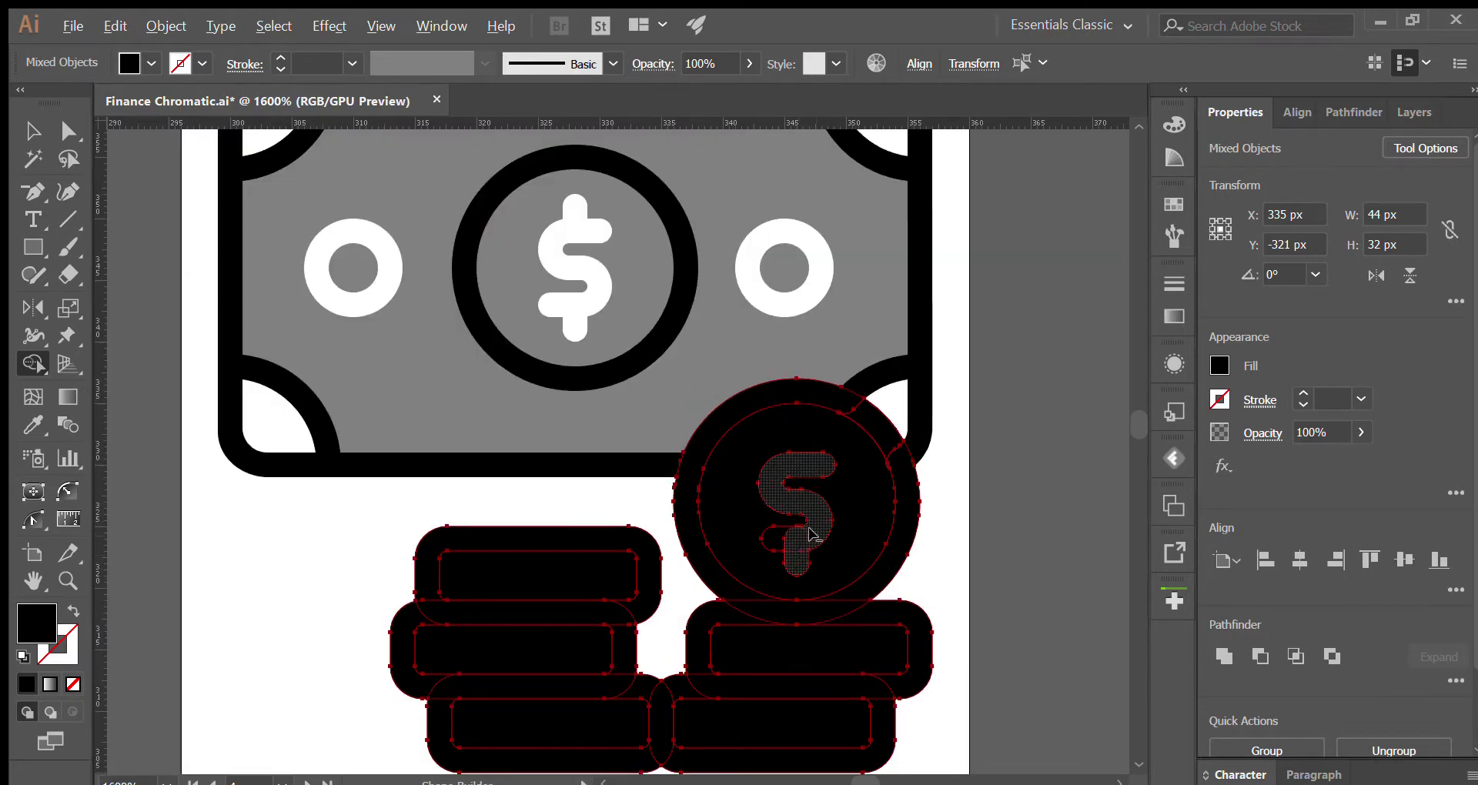
pyautogui.keyDown('alt'); pyautogui.click(796, 508); pyautogui.keyUp('alt')
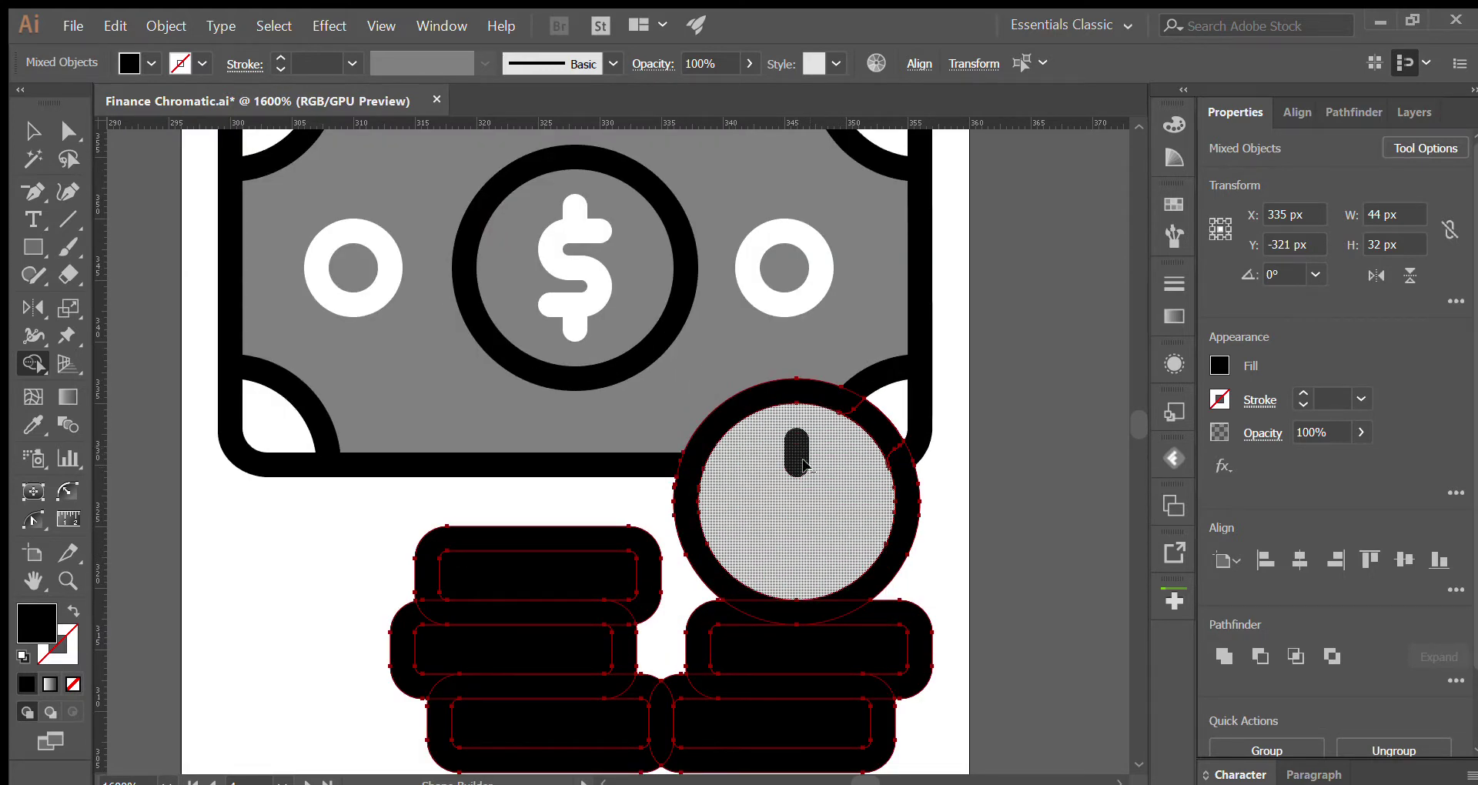
pyautogui.click(806, 475)
pyautogui.click(807, 475)
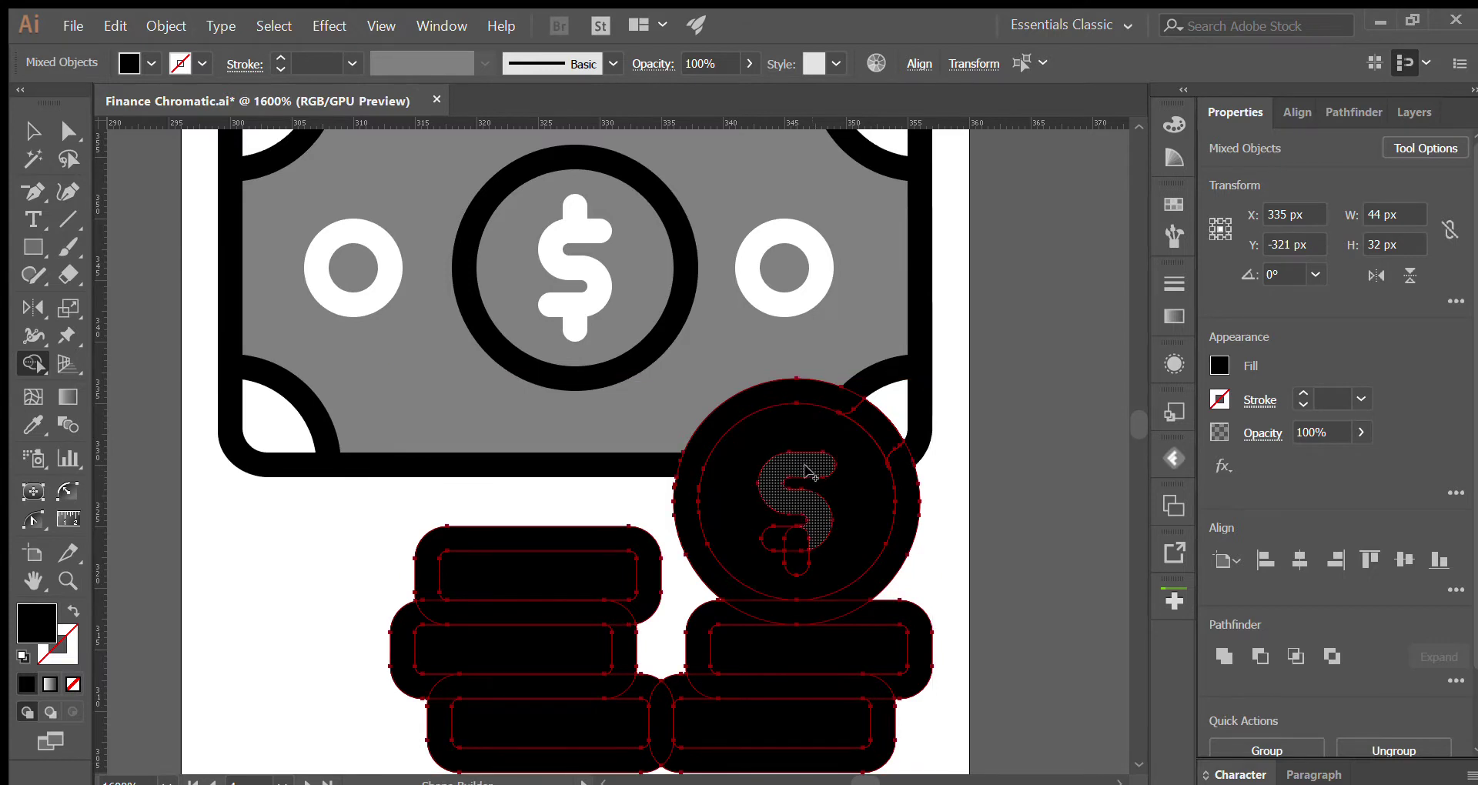
# Step: Reselect the whole money illustration and drag Shape Builder through the coin's dollar sign to make it white
pyautogui.press('v')
pyautogui.click(1002, 598)
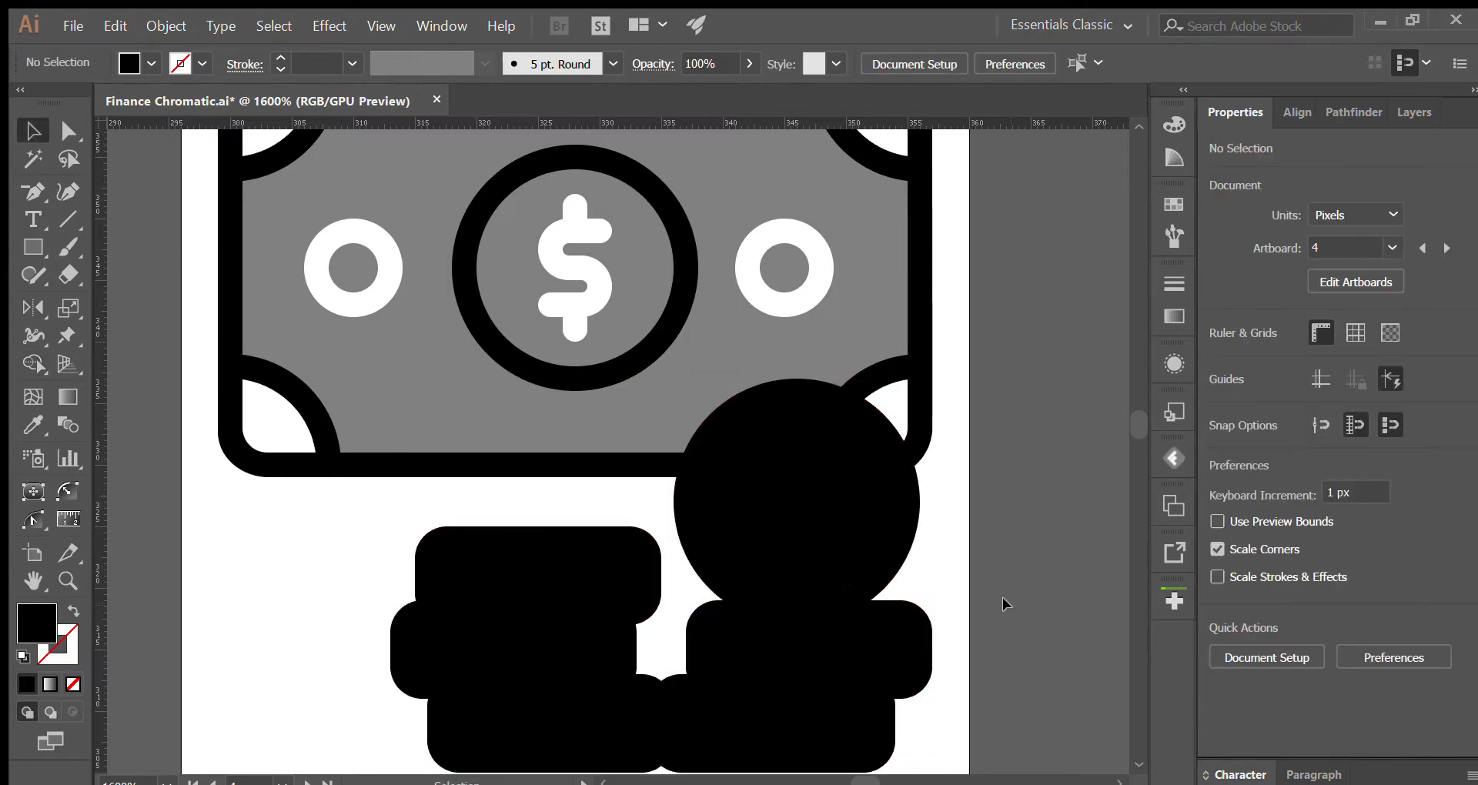
pyautogui.click(613, 387)
pyautogui.click(33, 363)
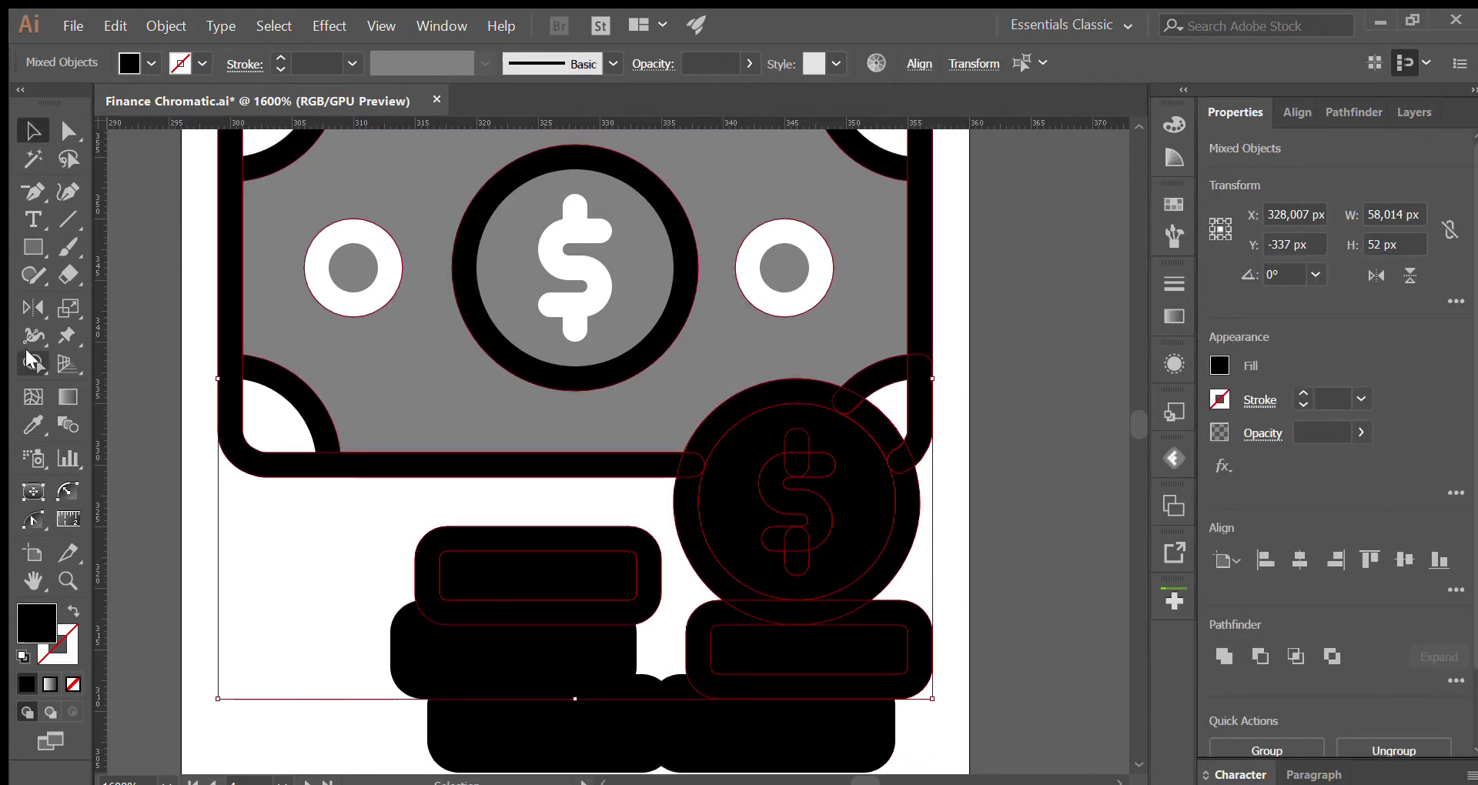
pyautogui.moveTo(797, 538)
pyautogui.mouseDown()
pyautogui.moveTo(809, 464)
pyautogui.moveTo(795, 435)
pyautogui.mouseUp()
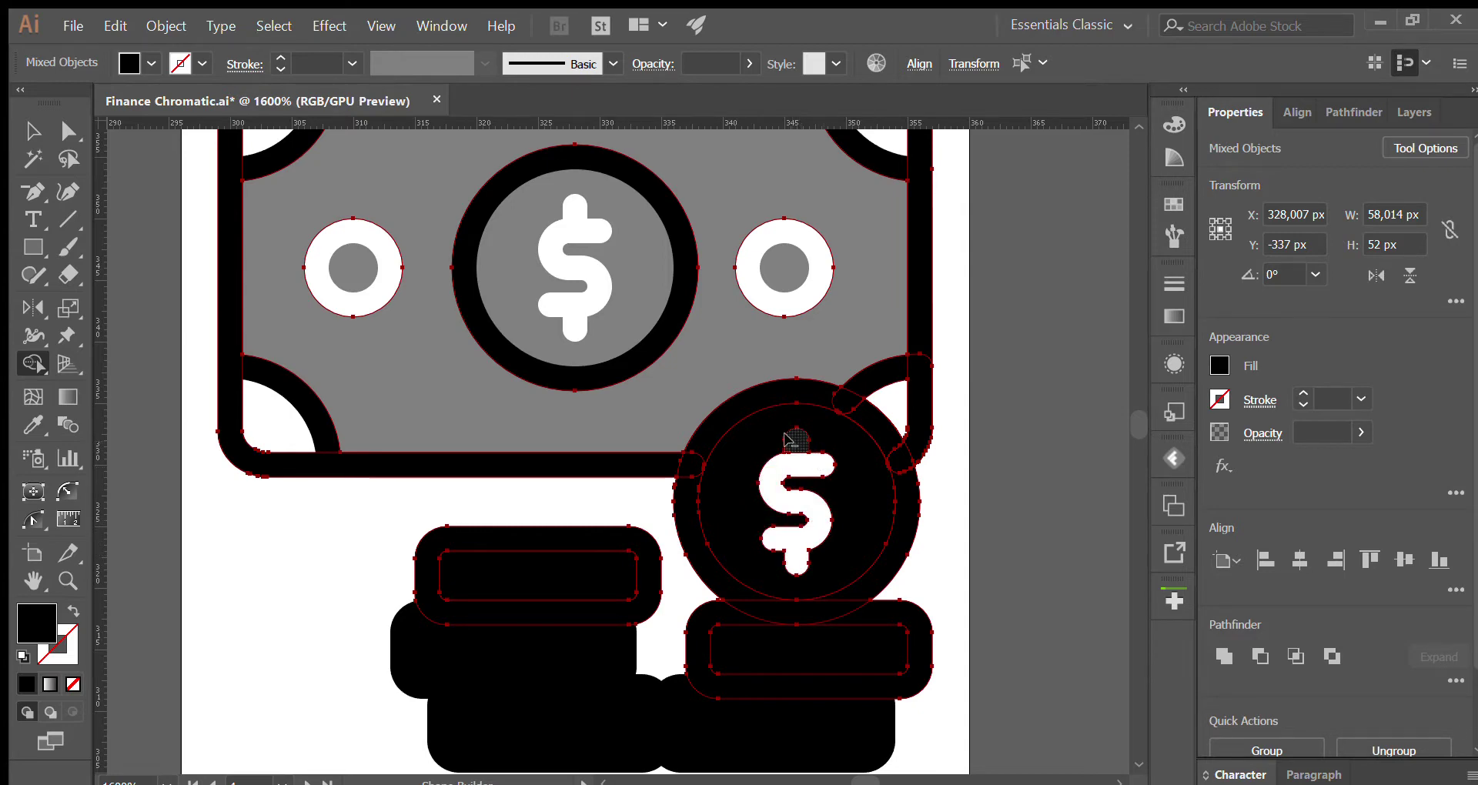
pyautogui.press('v')
pyautogui.scroll(-1, 796, 483)
# Step: Select the four inner coin rectangles and the dollar coin circle, and set them to 50% opacity
pyautogui.scroll(-1, 796, 483)
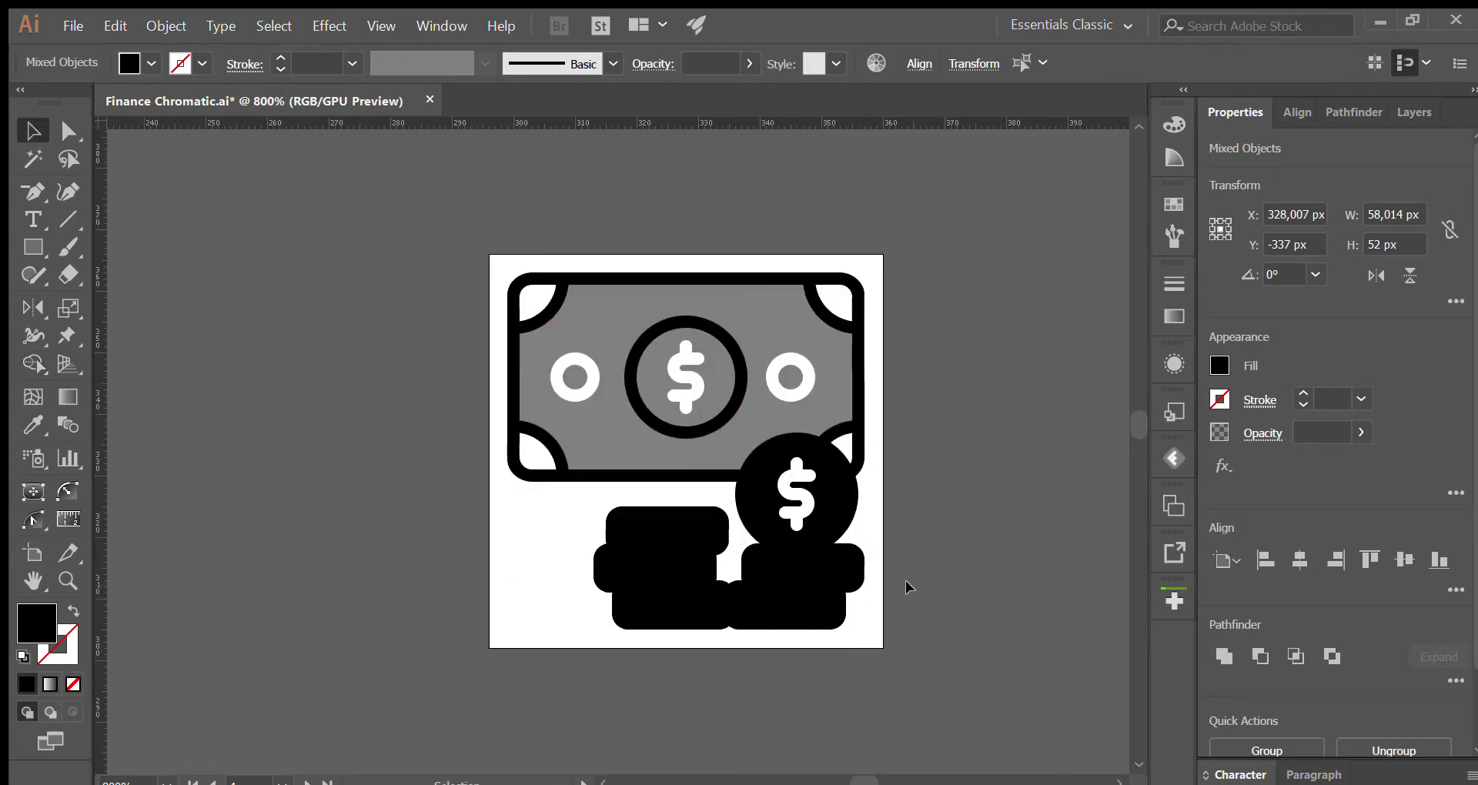
pyautogui.click(907, 588)
pyautogui.click(677, 544)
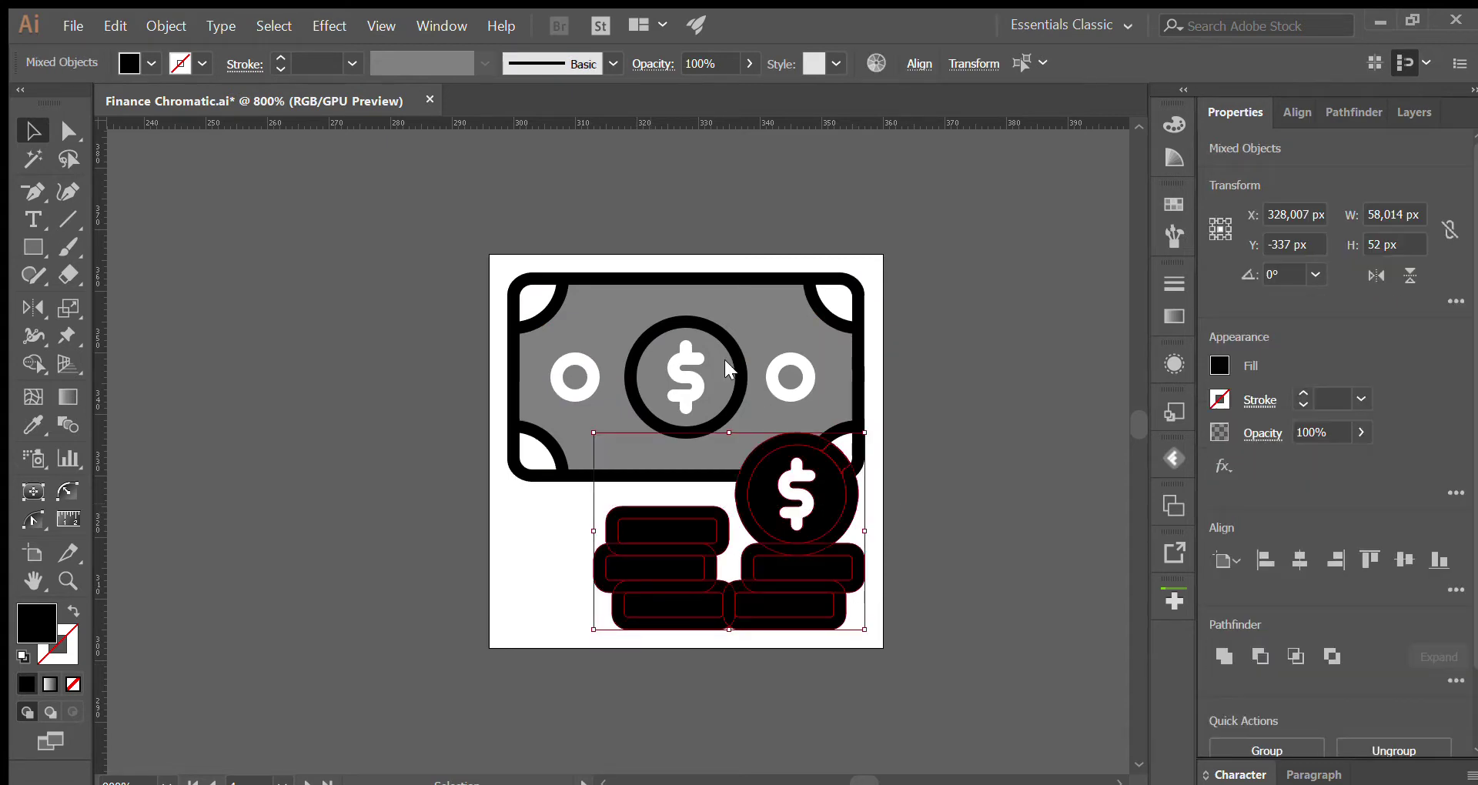
pyautogui.click(862, 662)
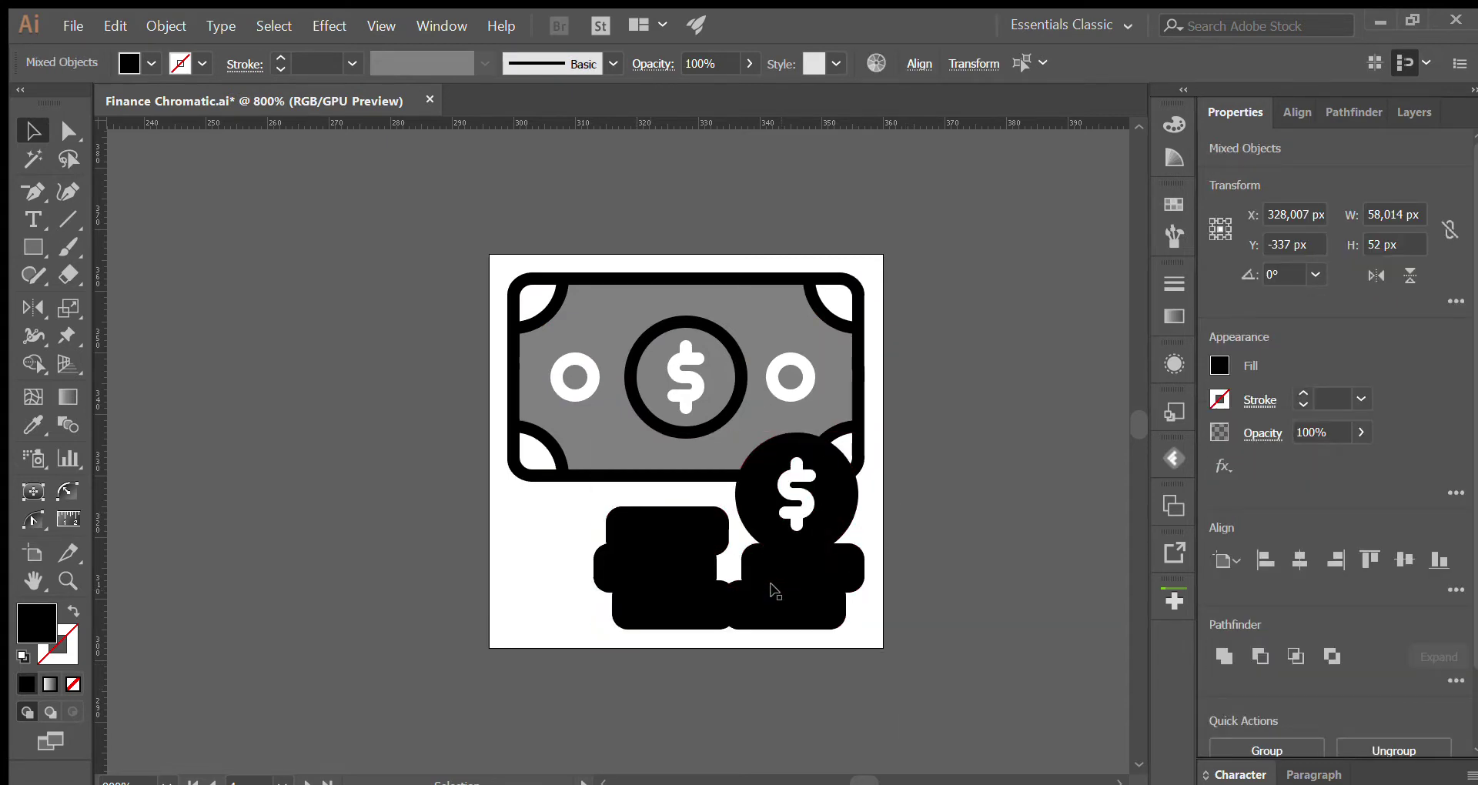
pyautogui.click(768, 600)
pyautogui.keyDown('shift'); pyautogui.click(659, 570); pyautogui.keyUp('shift')
pyautogui.keyDown('shift'); pyautogui.click(666, 535); pyautogui.keyUp('shift')
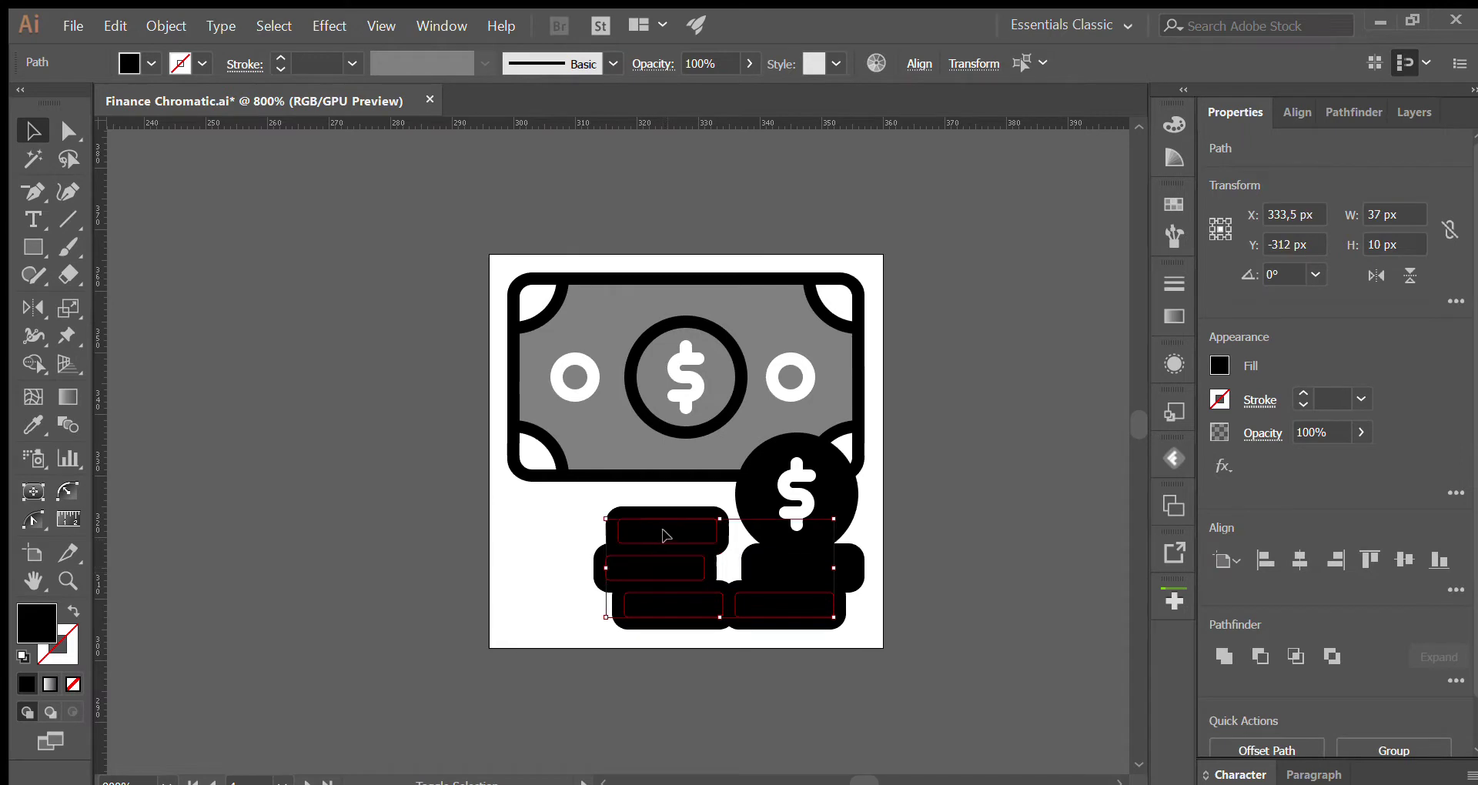
pyautogui.keyDown('shift'); pyautogui.click(795, 569); pyautogui.keyUp('shift')
pyautogui.keyDown('shift'); pyautogui.click(835, 504); pyautogui.keyUp('shift')
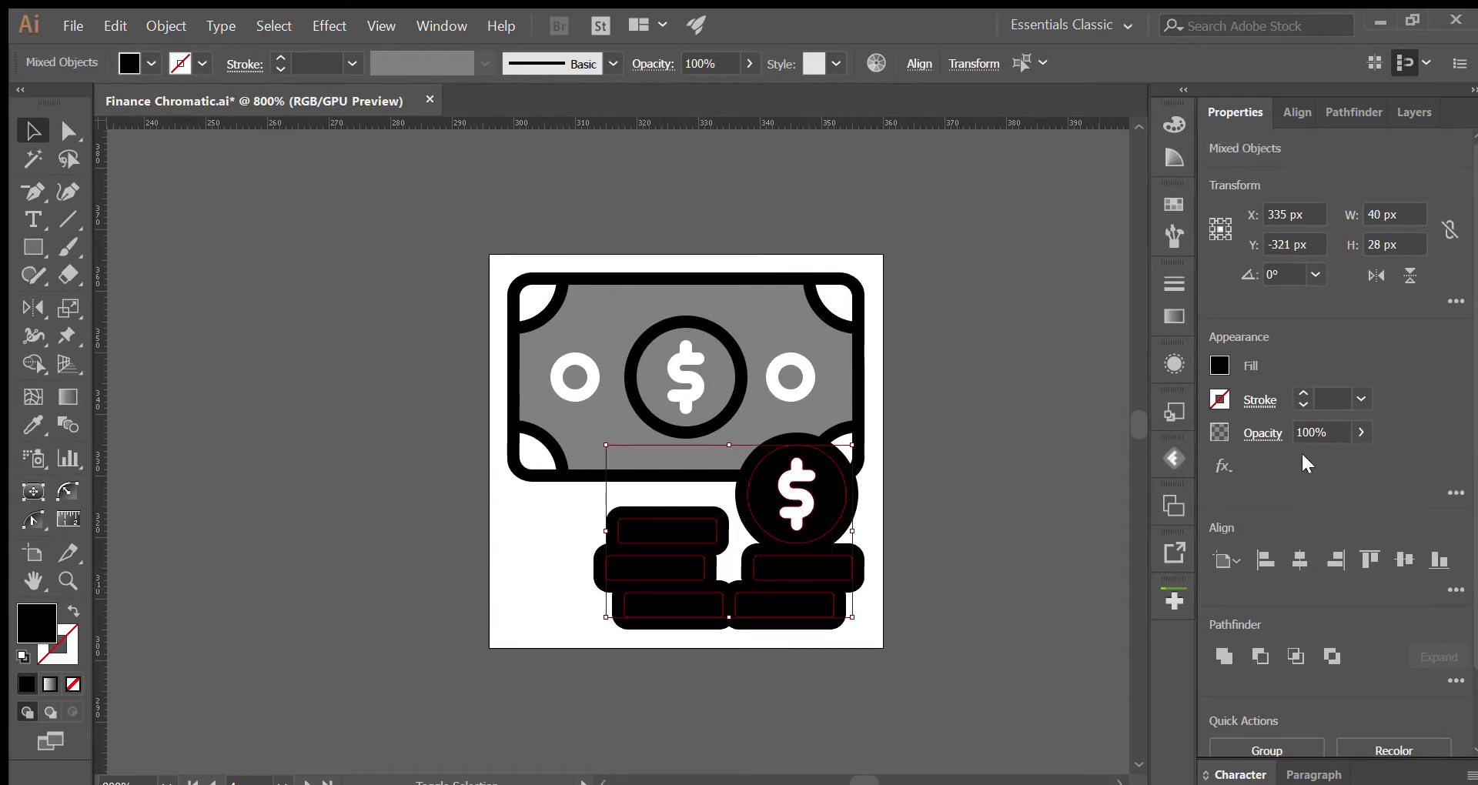
pyautogui.click(1329, 436)
pyautogui.write('50')
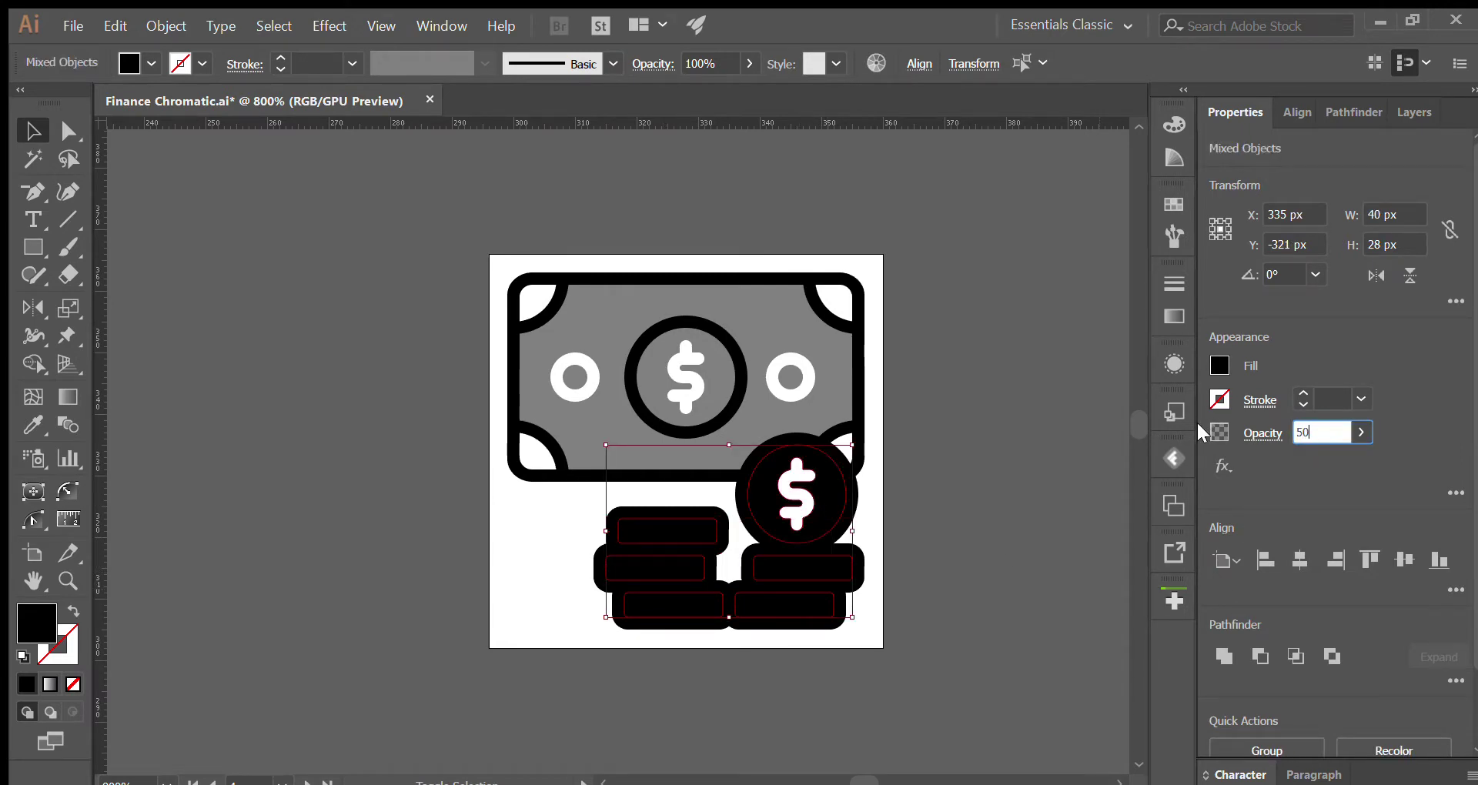
pyautogui.press('Return')
pyautogui.click(548, 491)
pyautogui.scroll(-2, 548, 491)
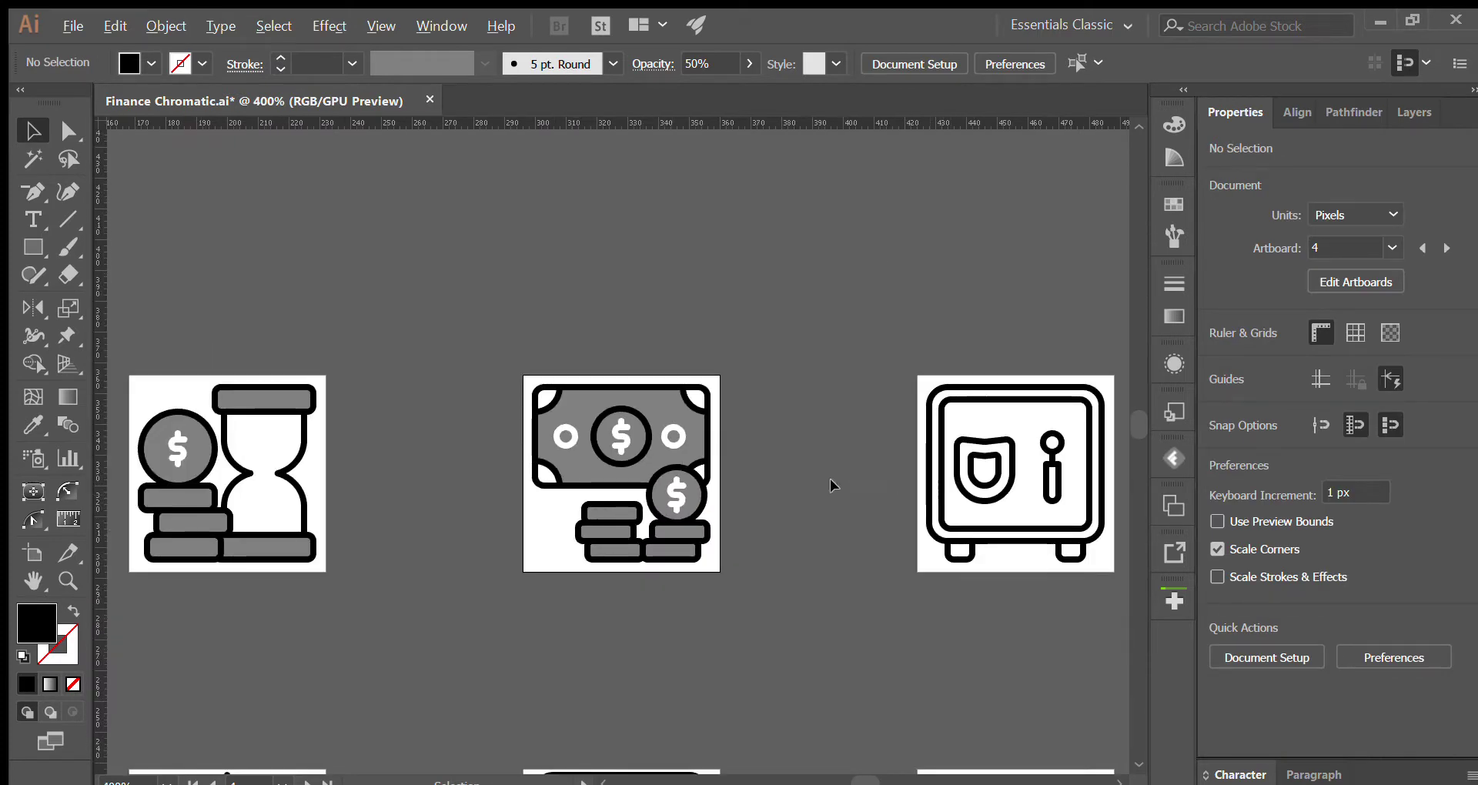
# Step: Make the safe's inner rectangle a solid black fill with no stroke at 50% opacity
pyautogui.scroll(-1, 829, 485)
pyautogui.scroll(2, 1039, 469)
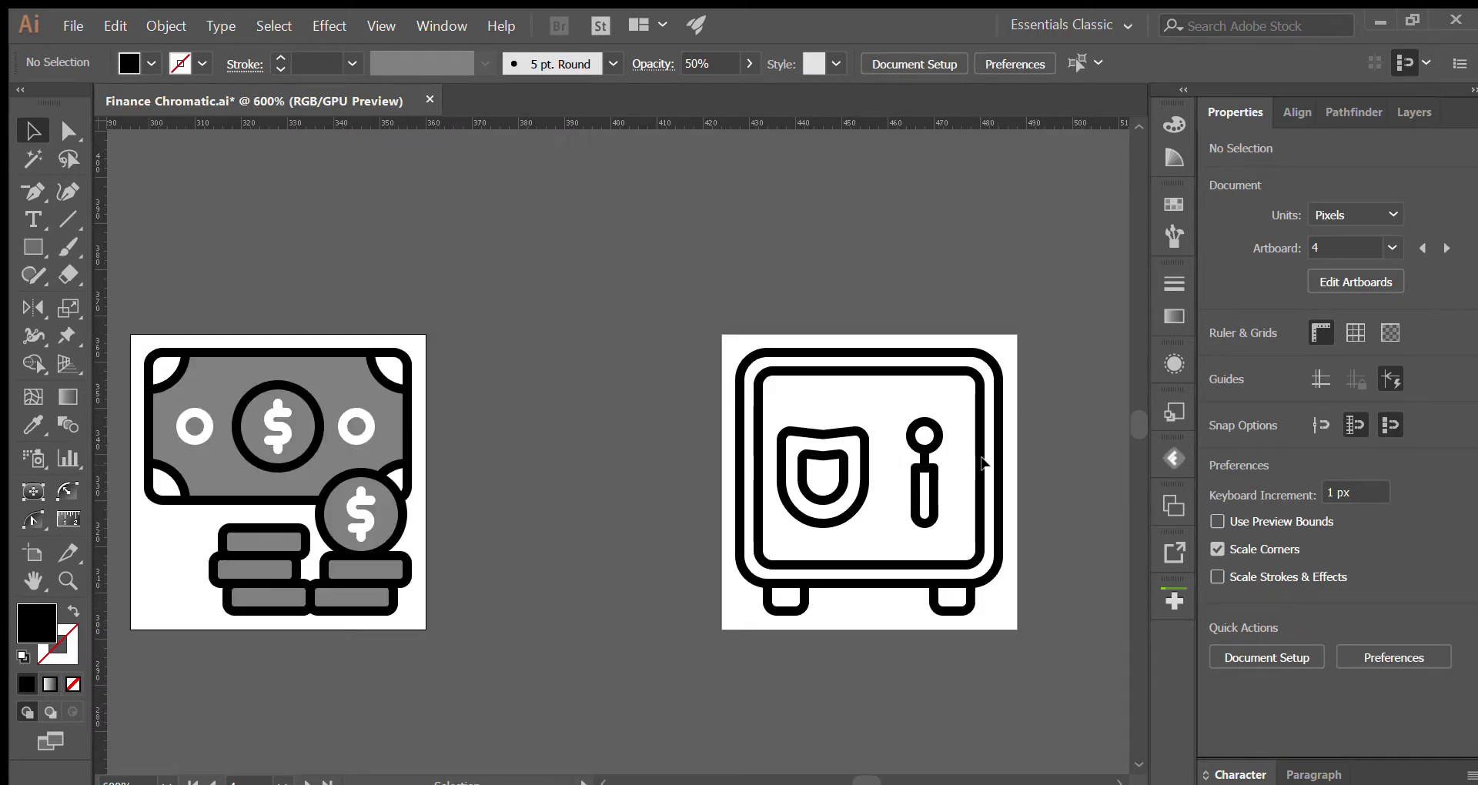
pyautogui.click(979, 469)
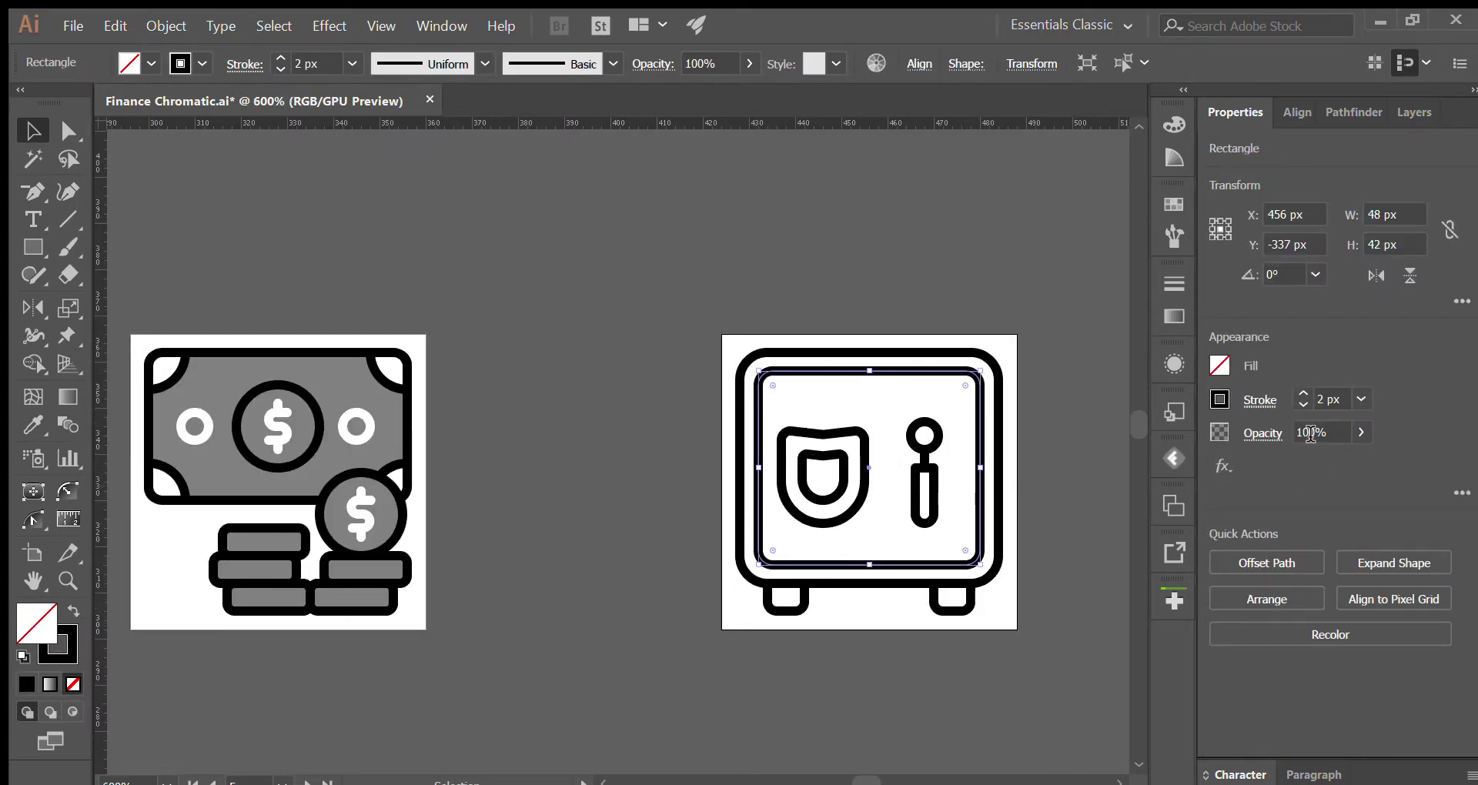
pyautogui.click(73, 610)
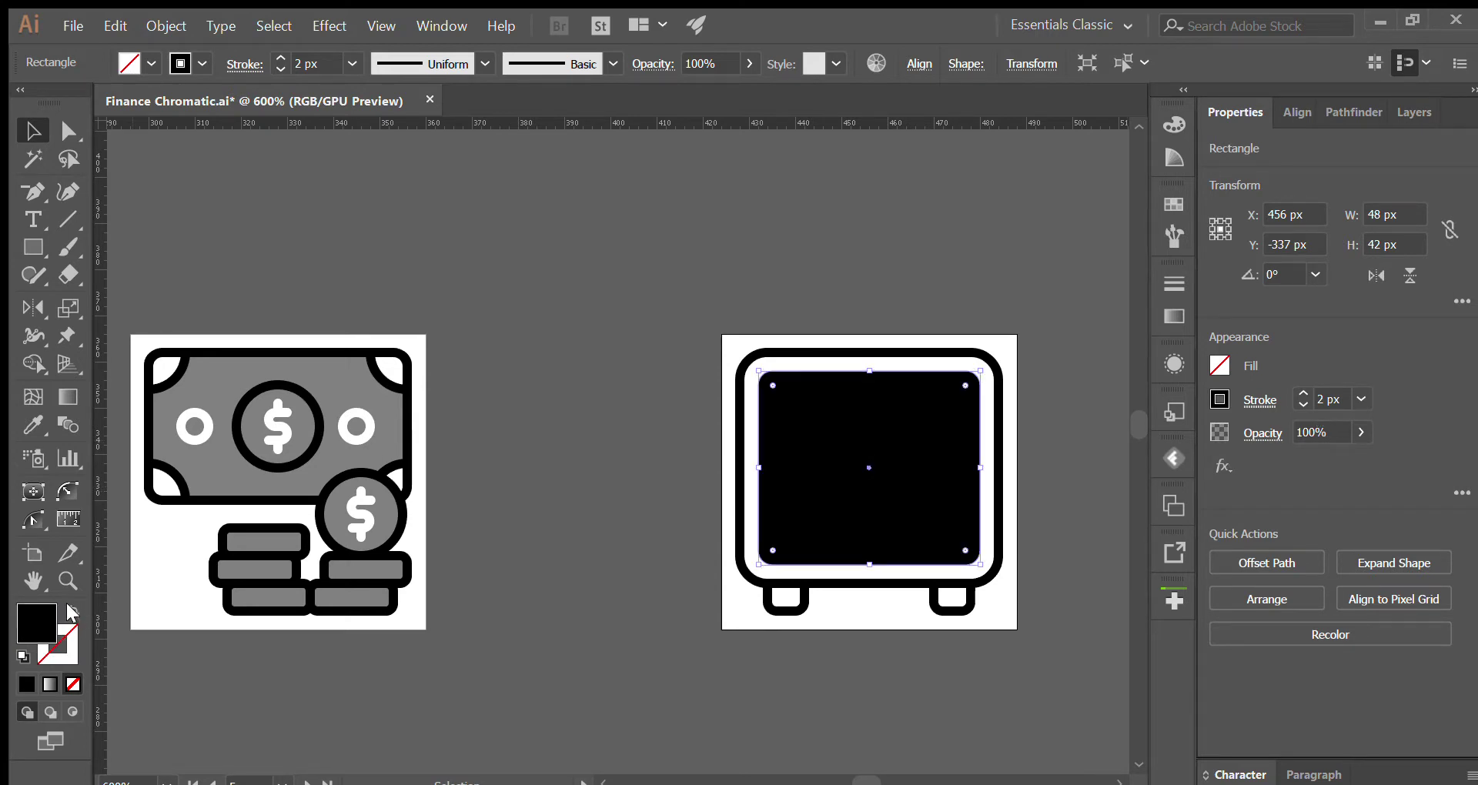
pyautogui.click(1333, 432)
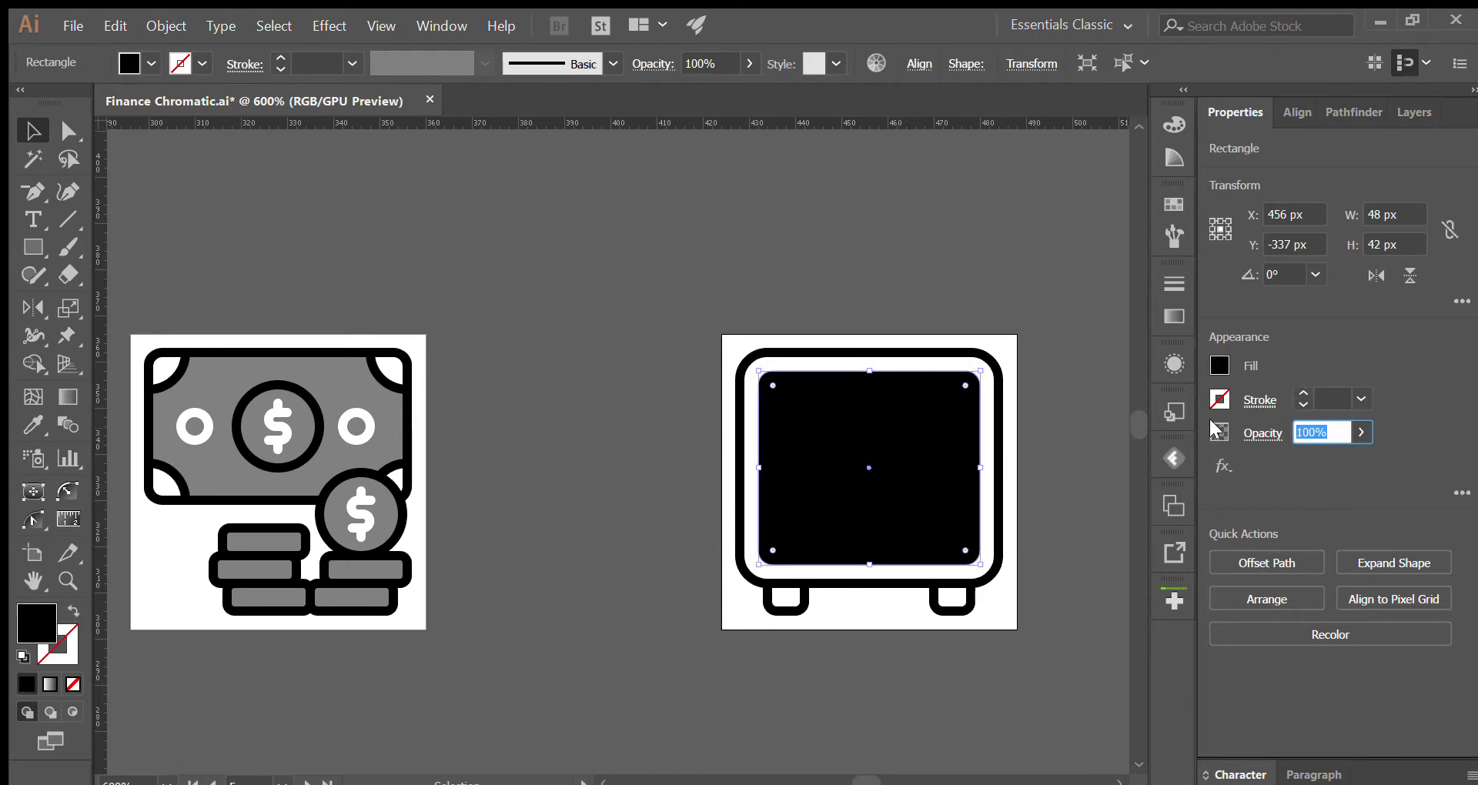
pyautogui.write('50')
pyautogui.press('Return')
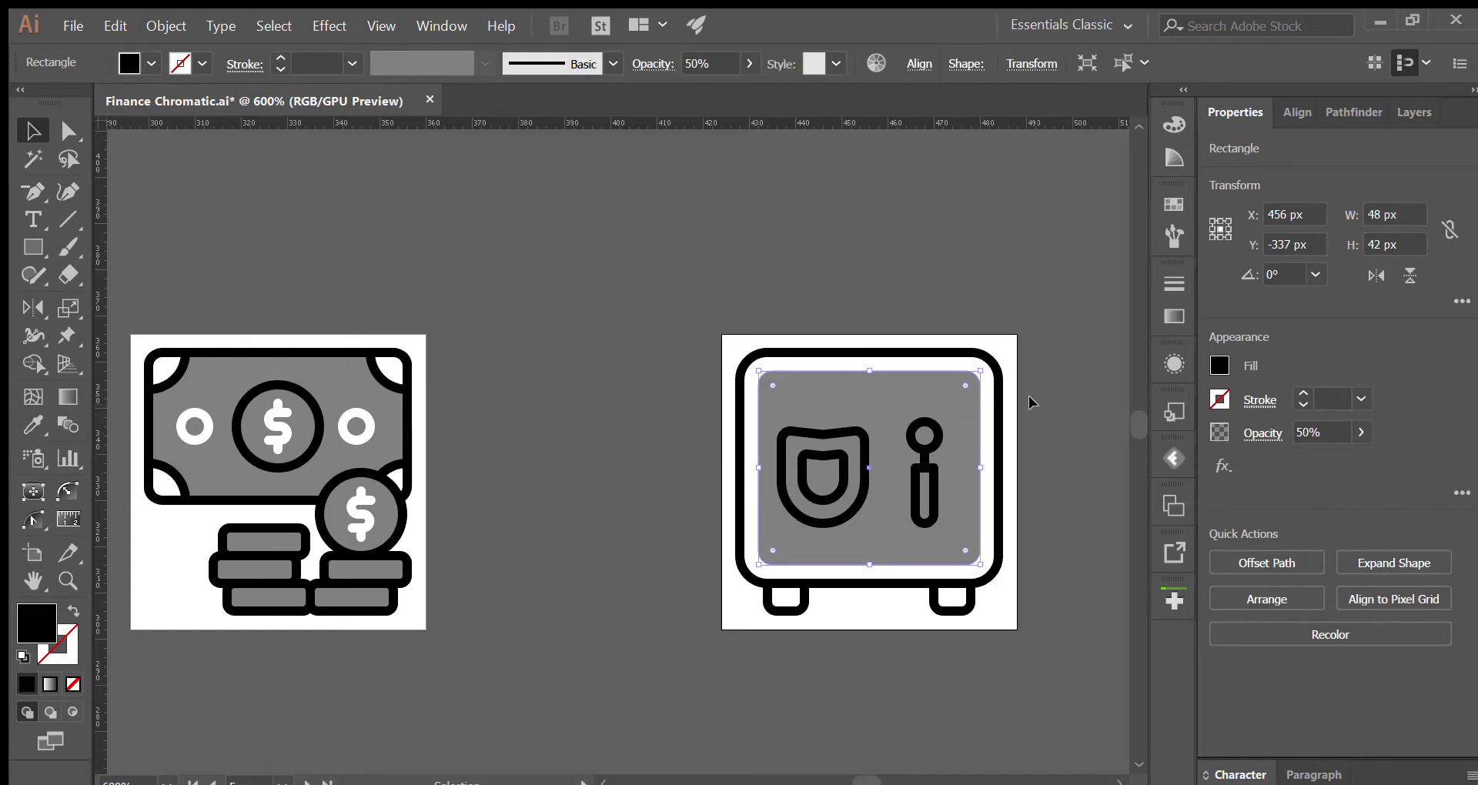
# Step: Select the safe's outline path and convert its stroke into filled outlines
pyautogui.click(1031, 401)
pyautogui.click(874, 530)
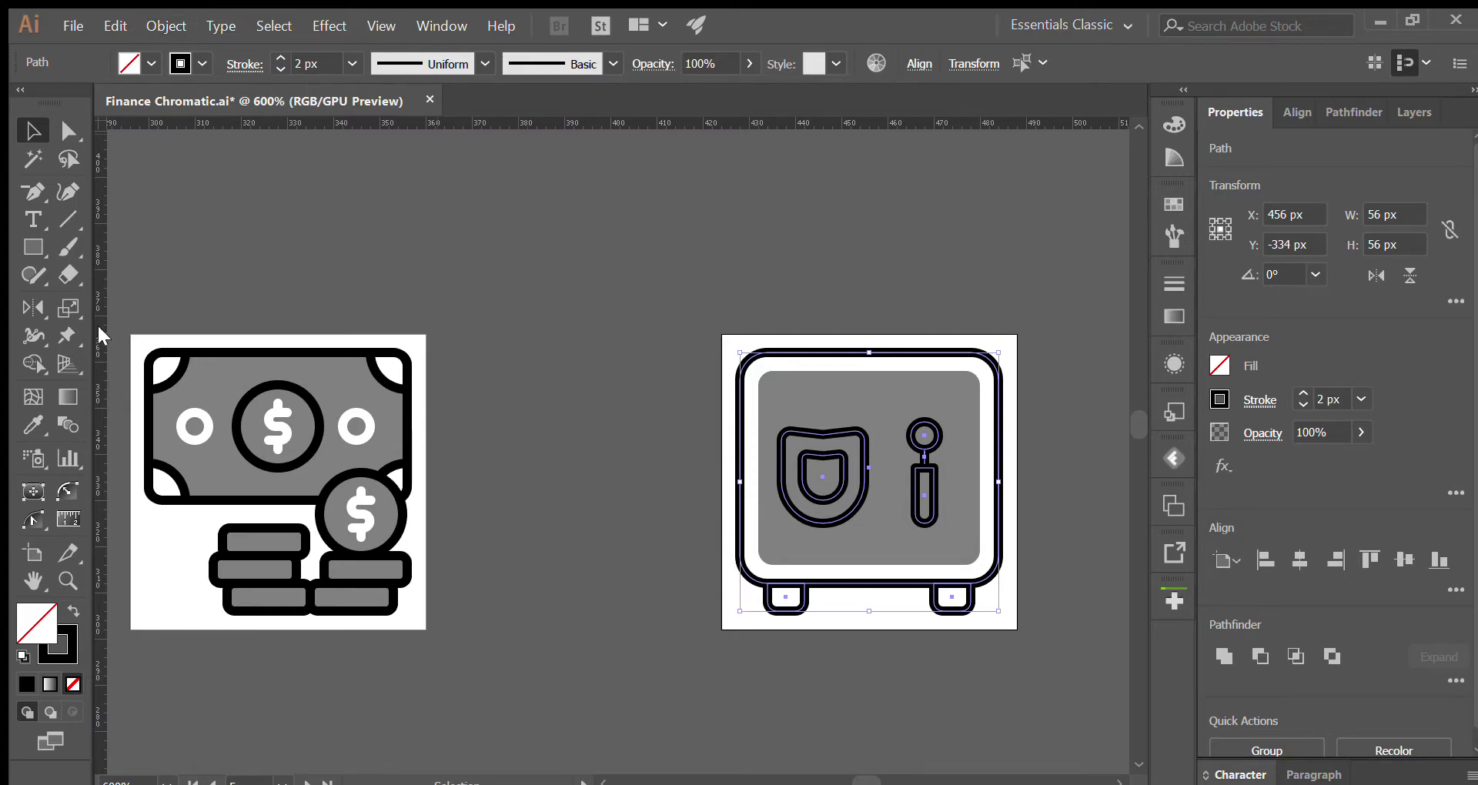
pyautogui.hotkey('ctrl', 'shift', 'o')
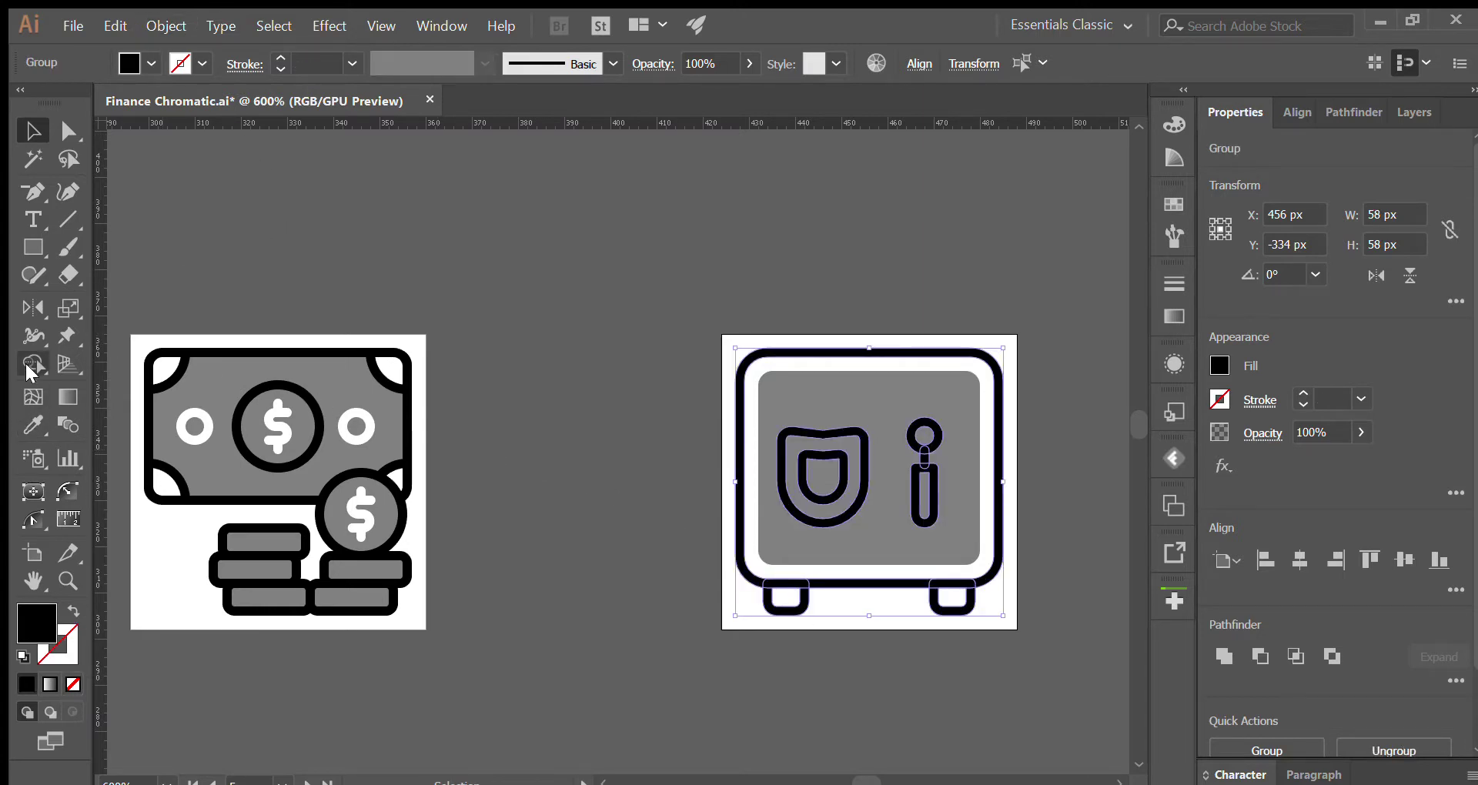
# Step: With Shape Builder, fill both feet holes solid and merge the shield ring into one shape
pyautogui.click(33, 363)
pyautogui.scroll(2, 896, 596)
pyautogui.click(999, 600)
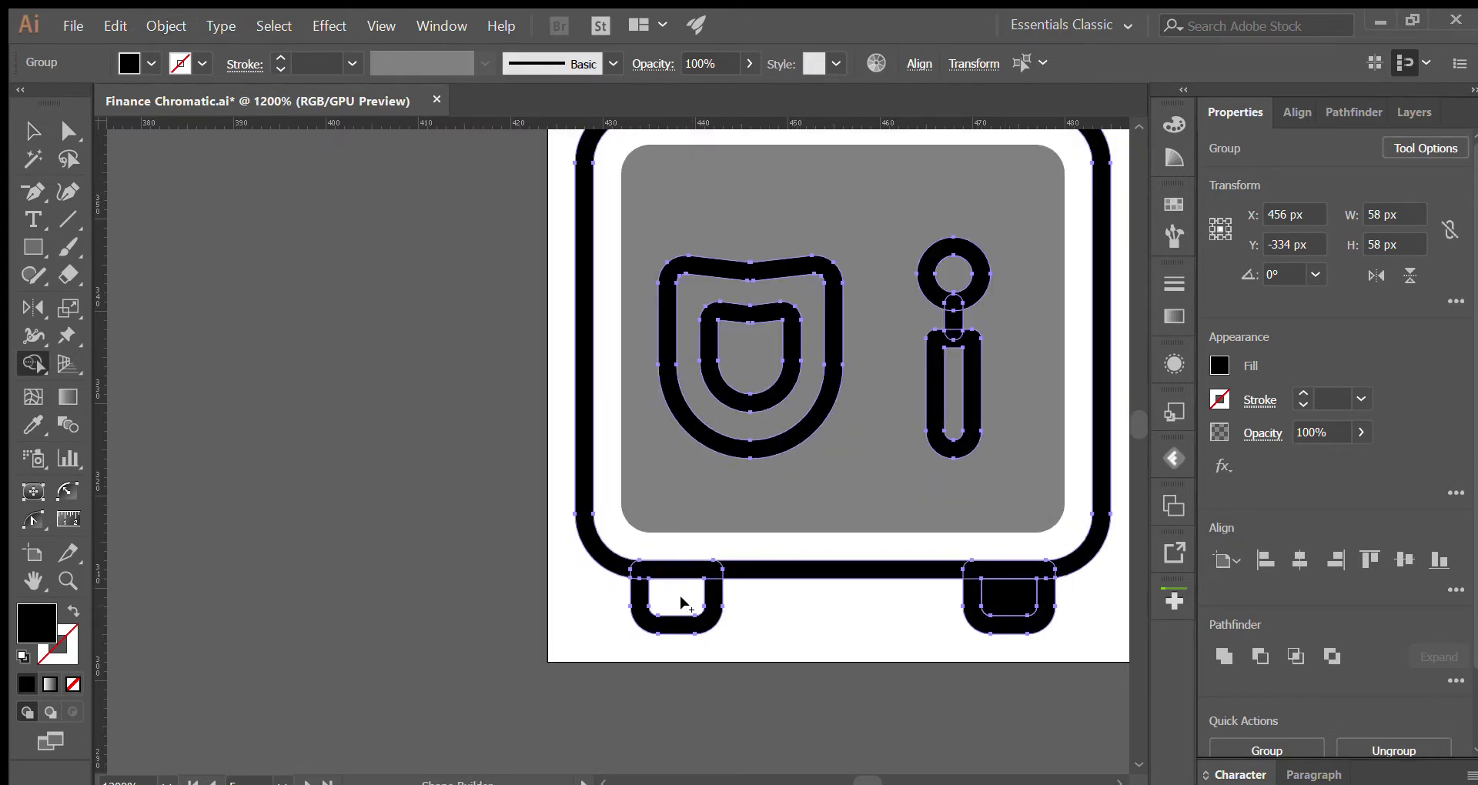
pyautogui.click(677, 597)
pyautogui.scroll(2, 715, 524)
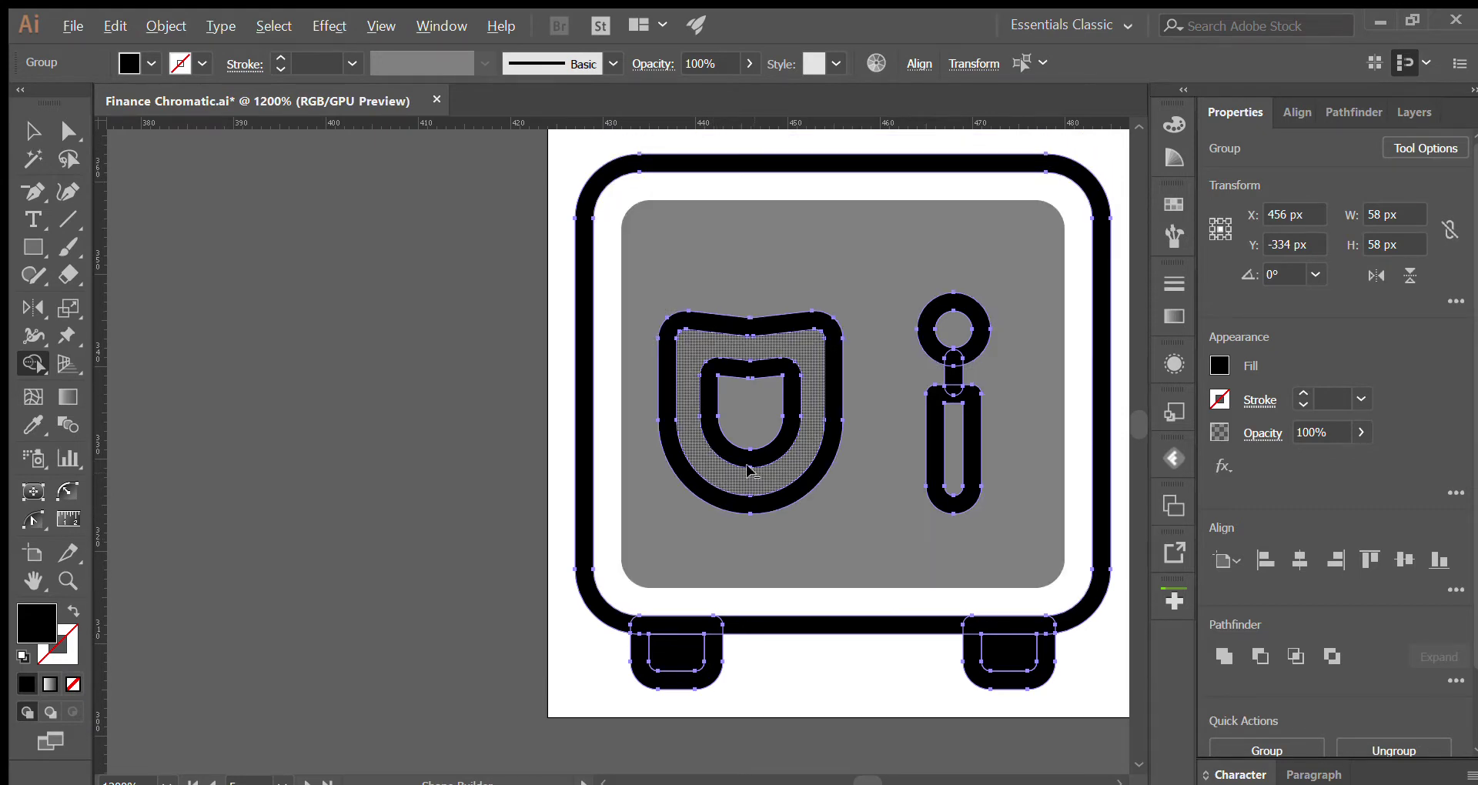
pyautogui.click(758, 467)
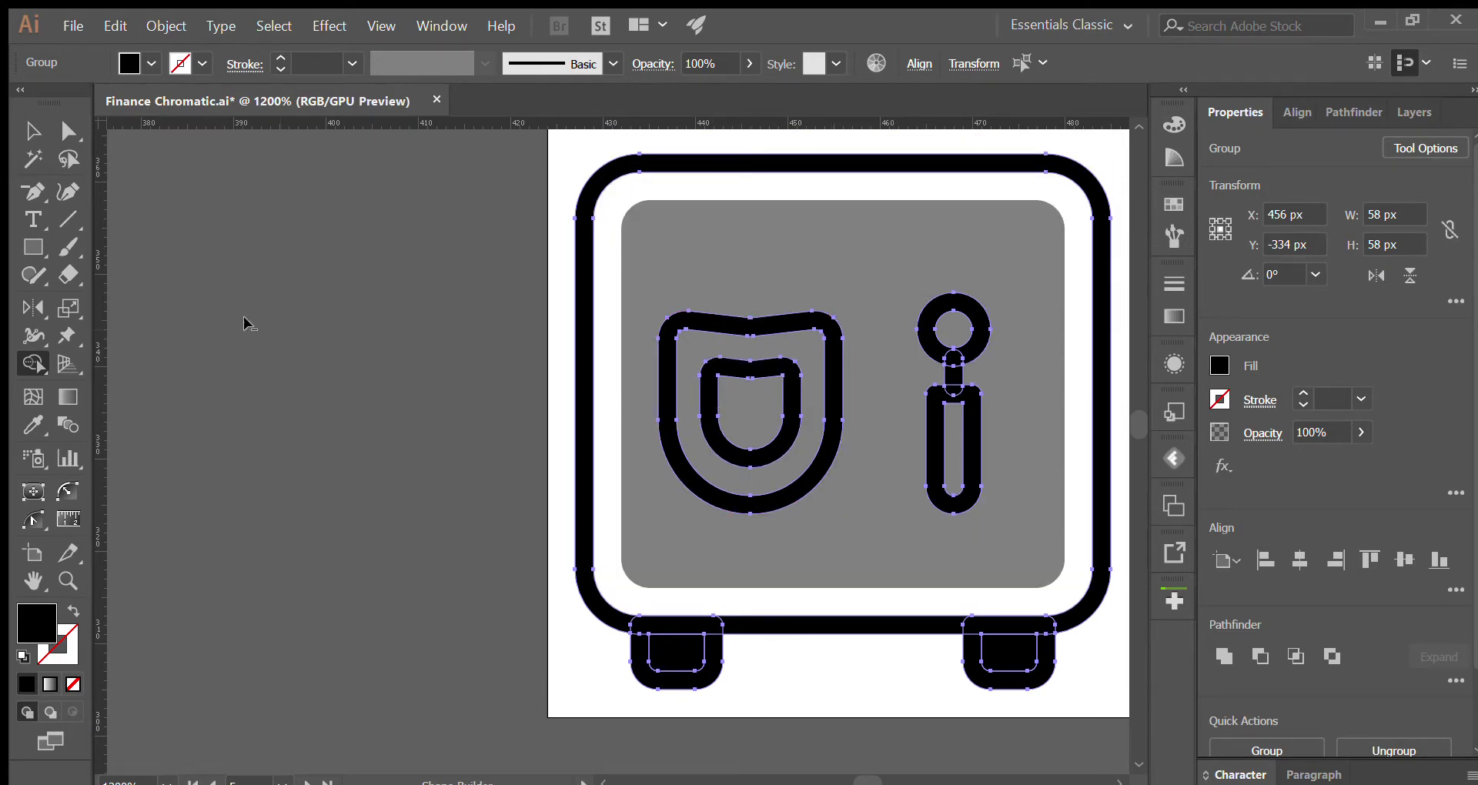
pyautogui.press('v')
pyautogui.scroll(-2, 446, 394)
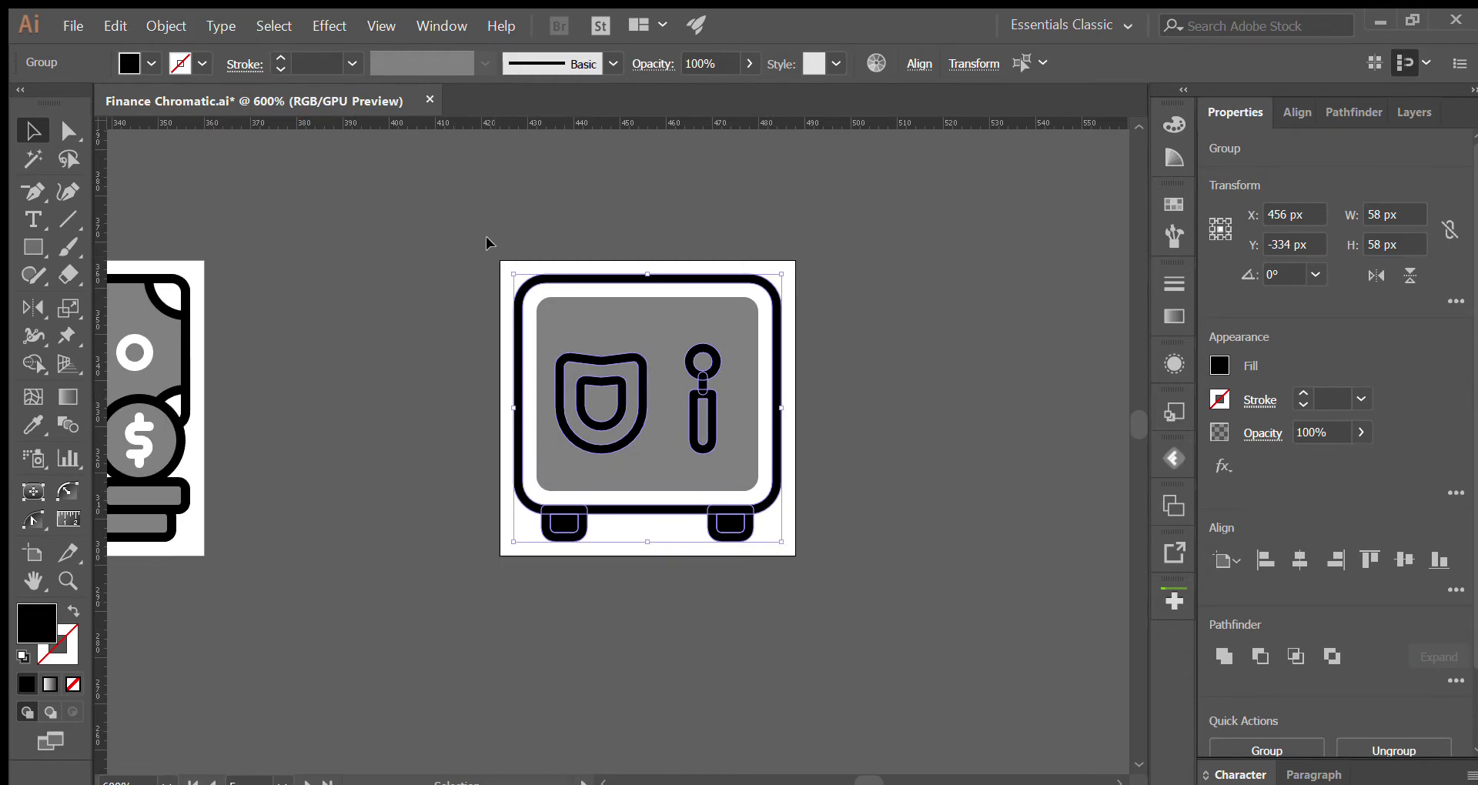
# Step: Select all safe pieces and split off the shield band and keyhole interior as white shapes
pyautogui.moveTo(493, 261); pyautogui.dragTo(792, 560)
pyautogui.scroll(2, 599, 375)
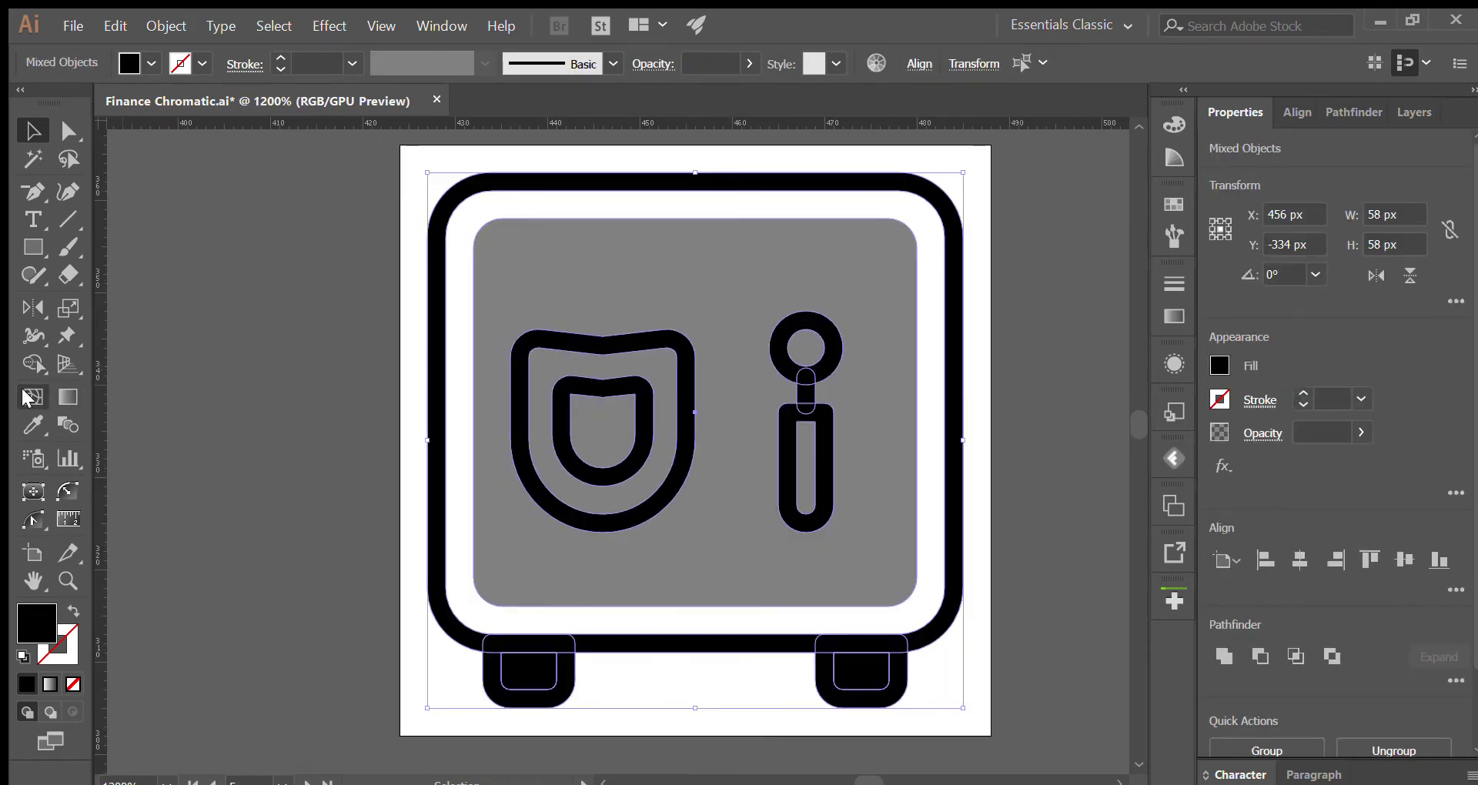
pyautogui.click(33, 364)
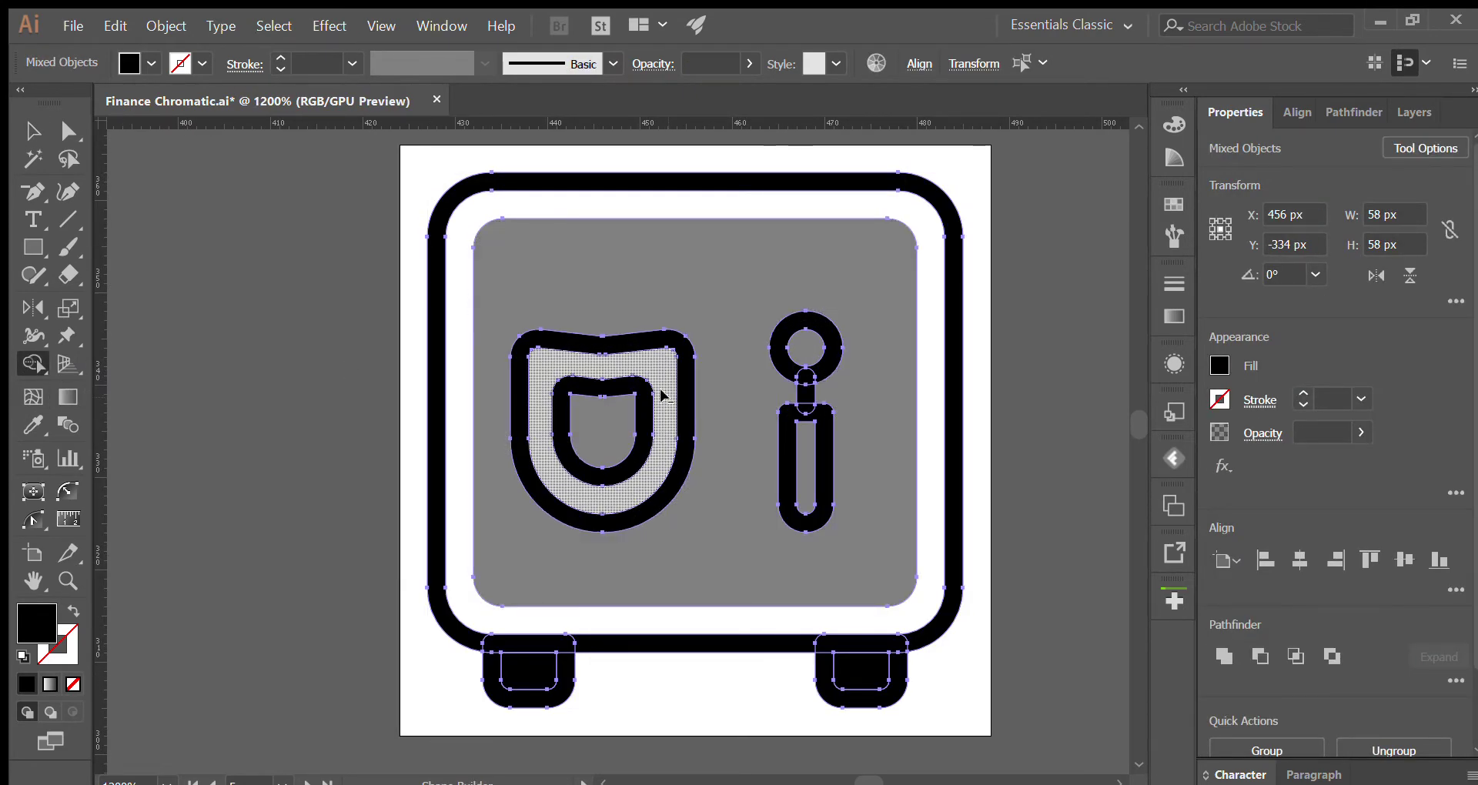
pyautogui.click(662, 396)
pyautogui.click(806, 462)
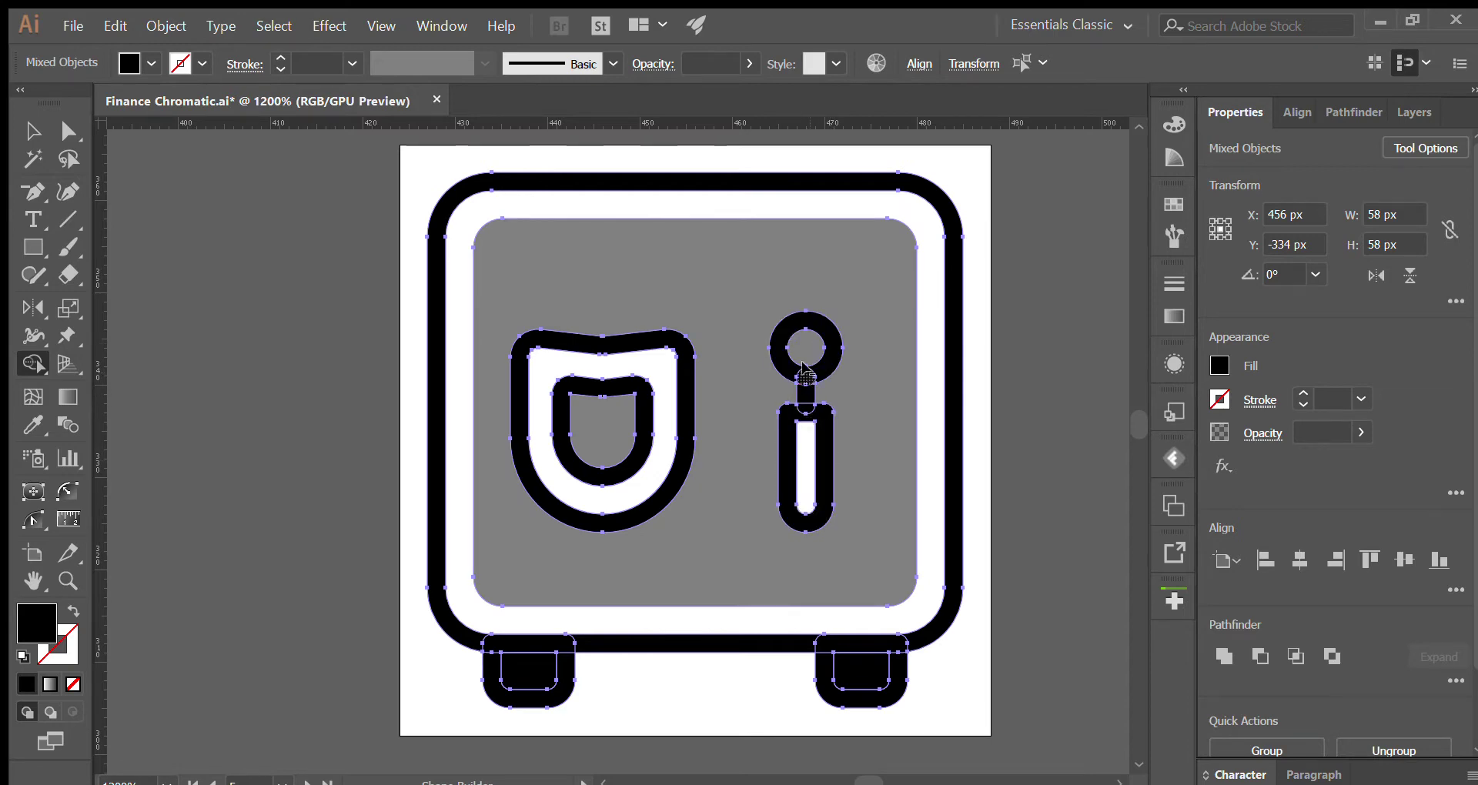
pyautogui.scroll(-2, 716, 416)
pyautogui.scroll(1, 712, 446)
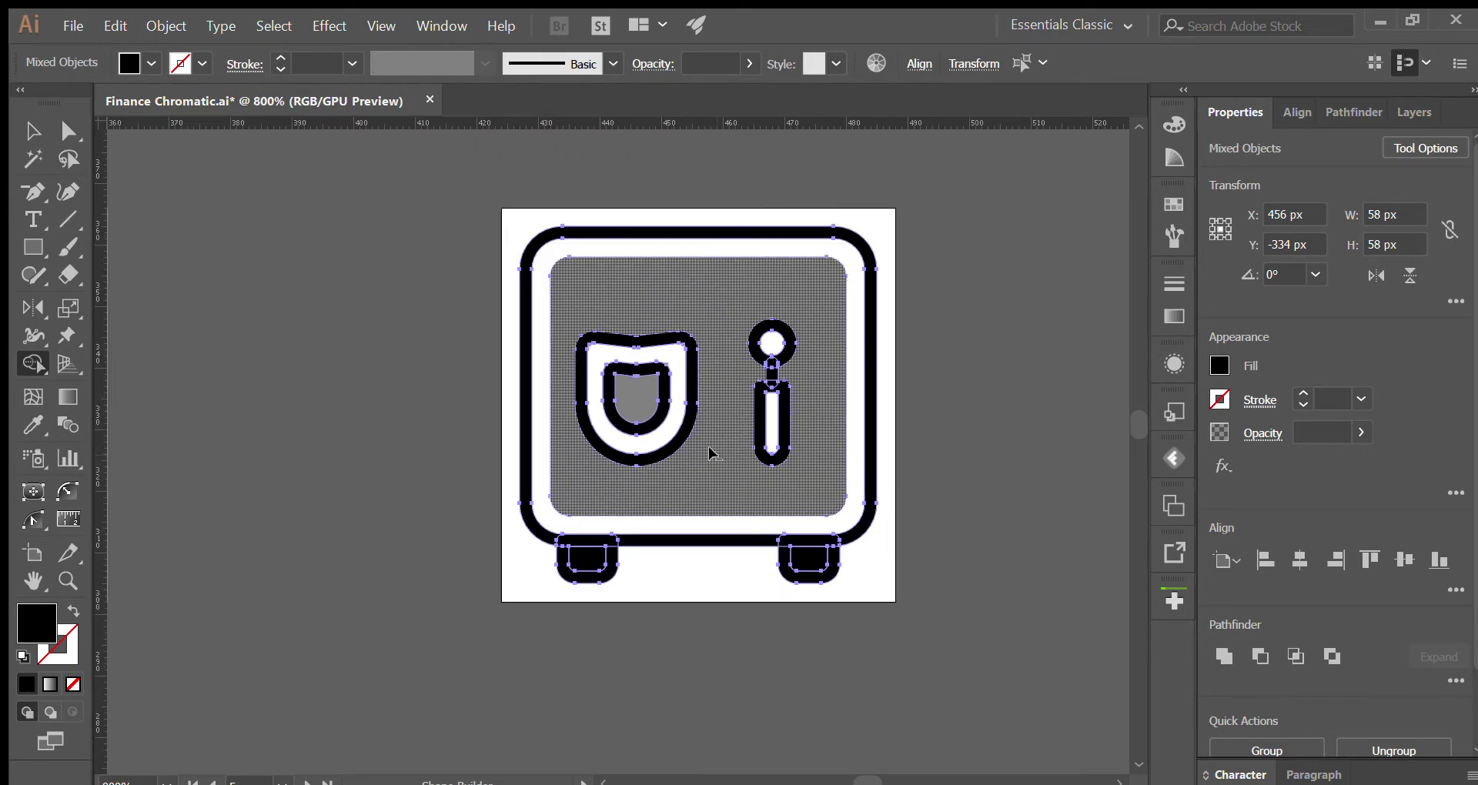
pyautogui.press('v')
pyautogui.click(631, 579)
# Step: Give both feet's inner rectangles the panel's grey 50% fill using the Eyedropper
pyautogui.click(581, 564)
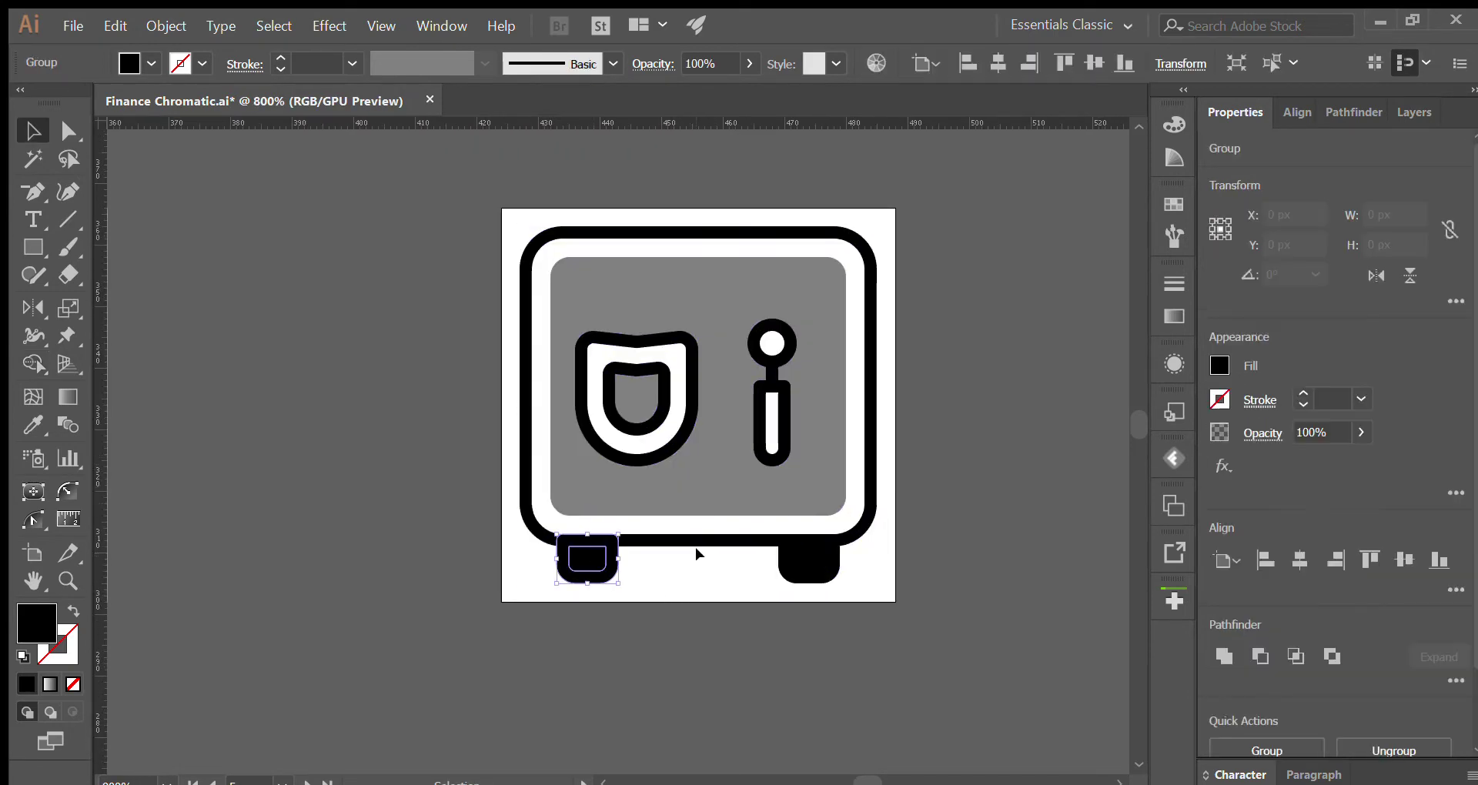
pyautogui.keyDown('shift'); pyautogui.click(804, 566); pyautogui.keyUp('shift')
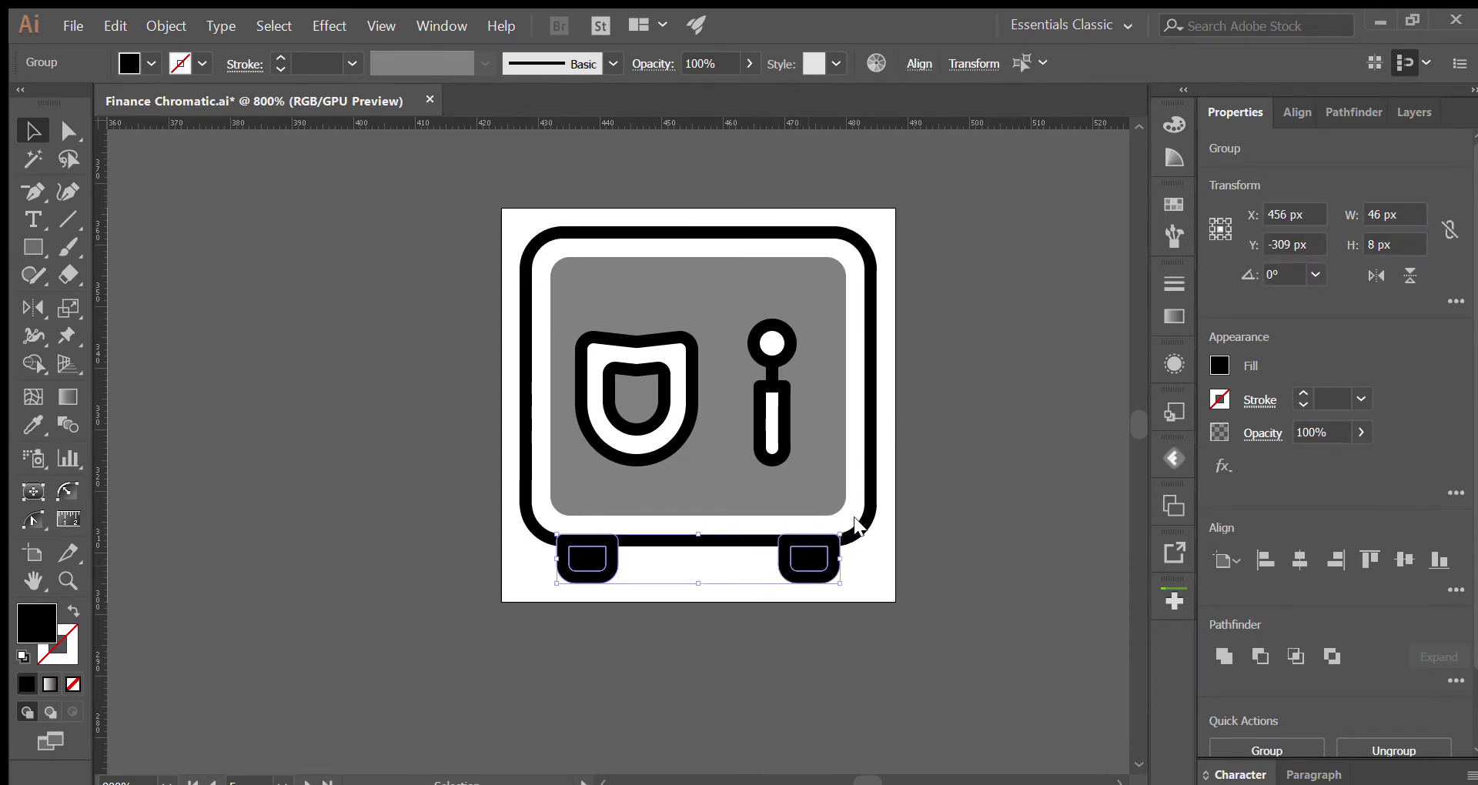
pyautogui.click(886, 539)
pyautogui.click(799, 571)
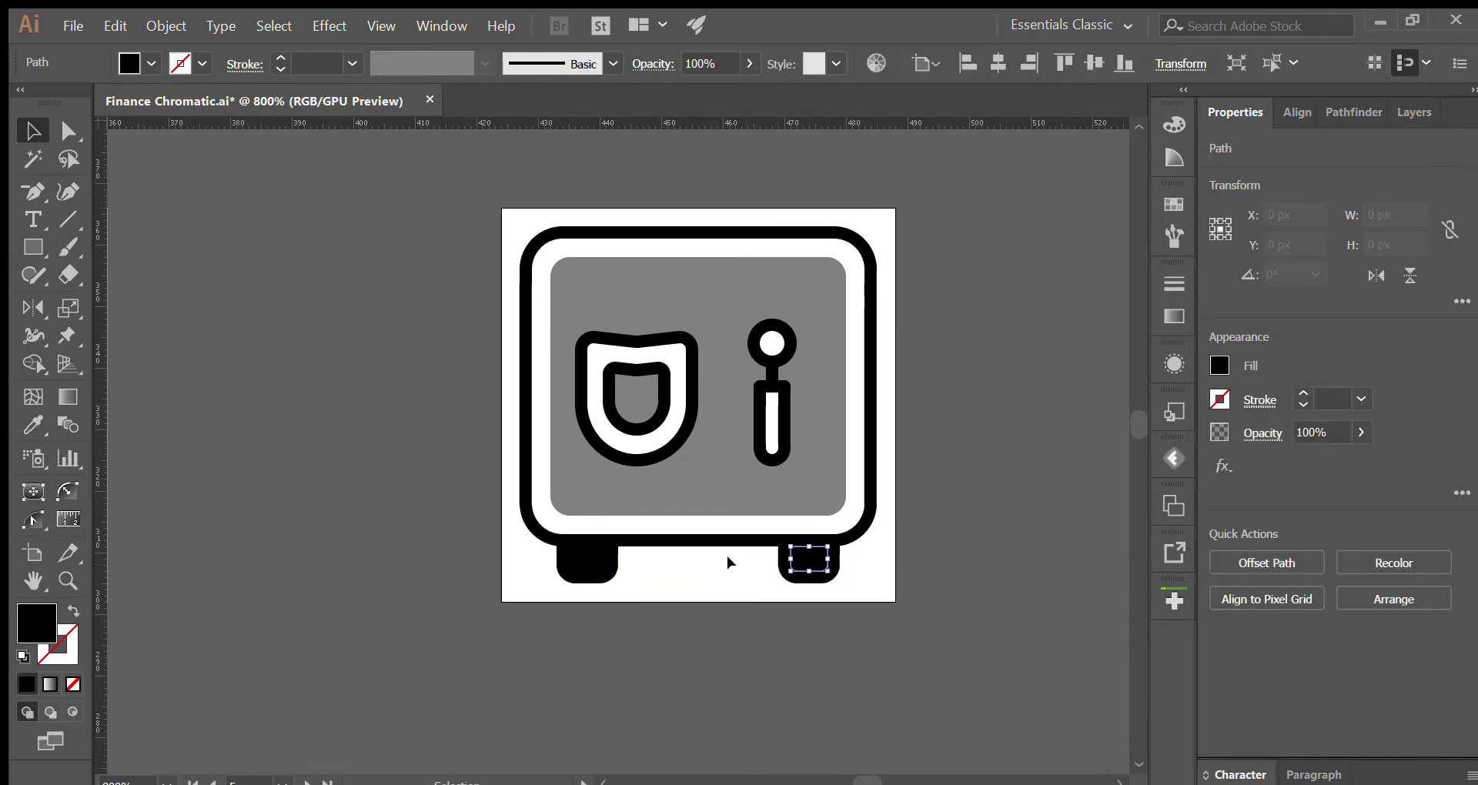
pyautogui.keyDown('shift'); pyautogui.click(573, 554); pyautogui.keyUp('shift')
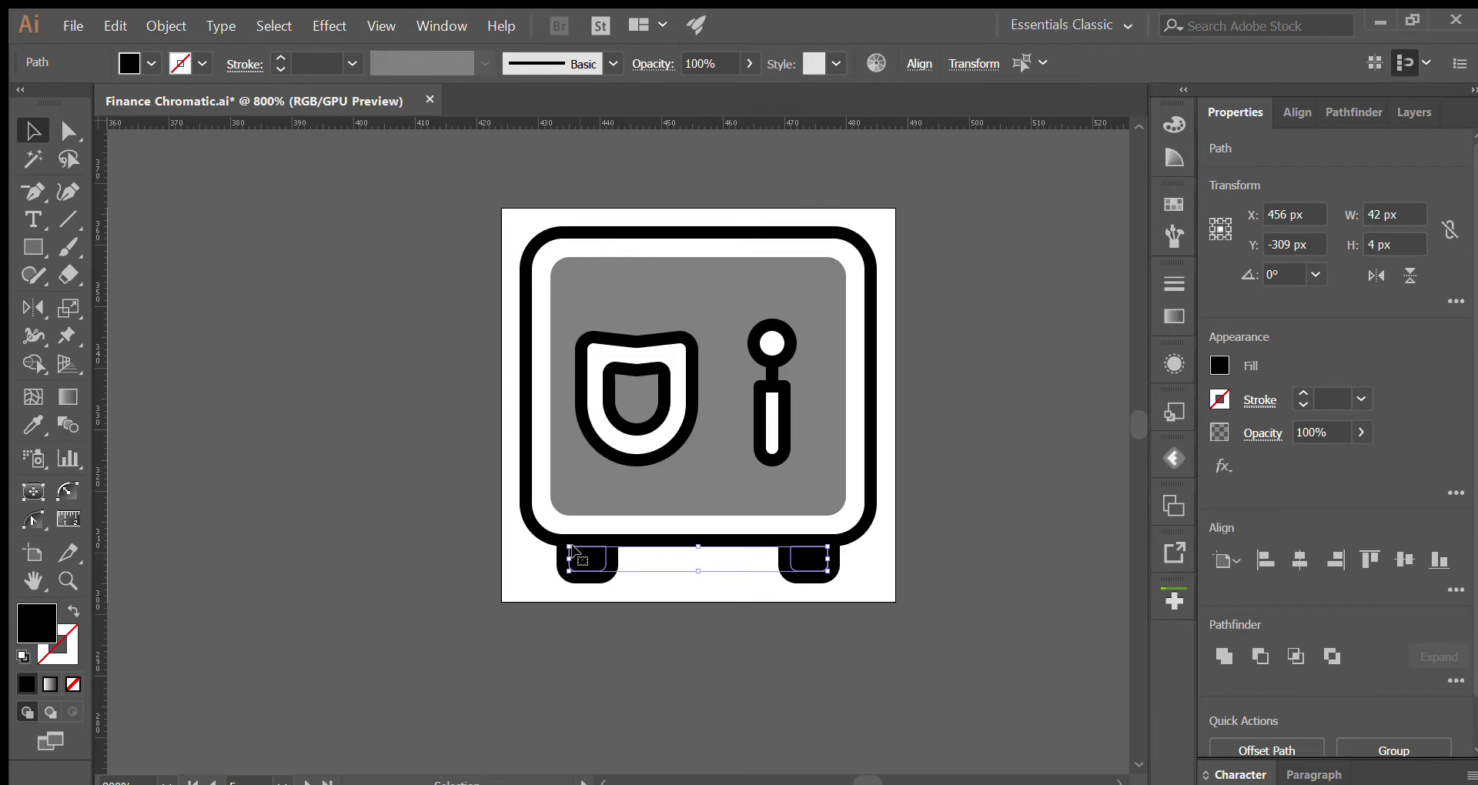
pyautogui.press('i')
pyautogui.click(685, 471)
pyautogui.press('v')
pyautogui.click(889, 494)
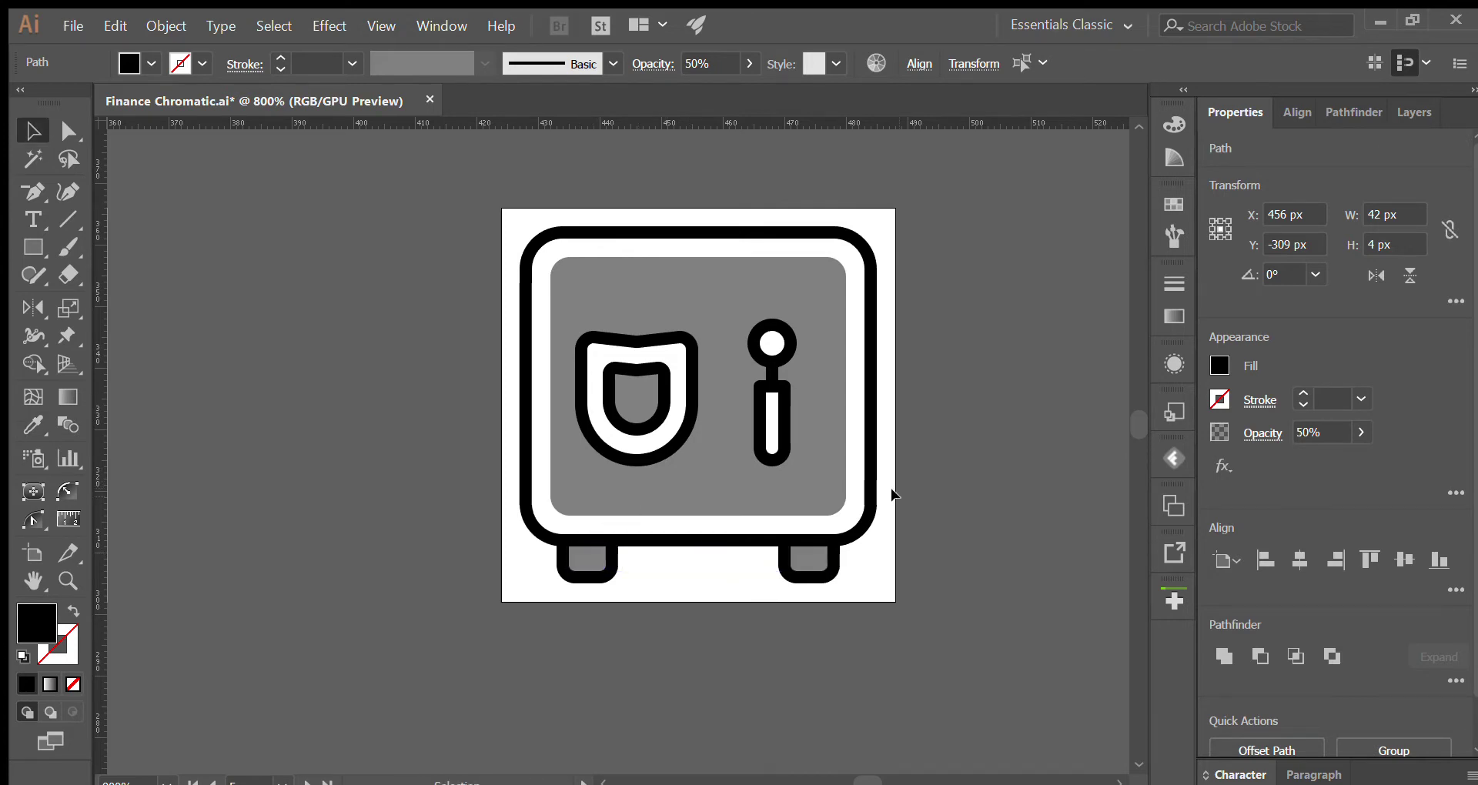
# Step: Select the inner shield shape and copy the panel's grey 50% fill onto it
pyautogui.click(650, 399)
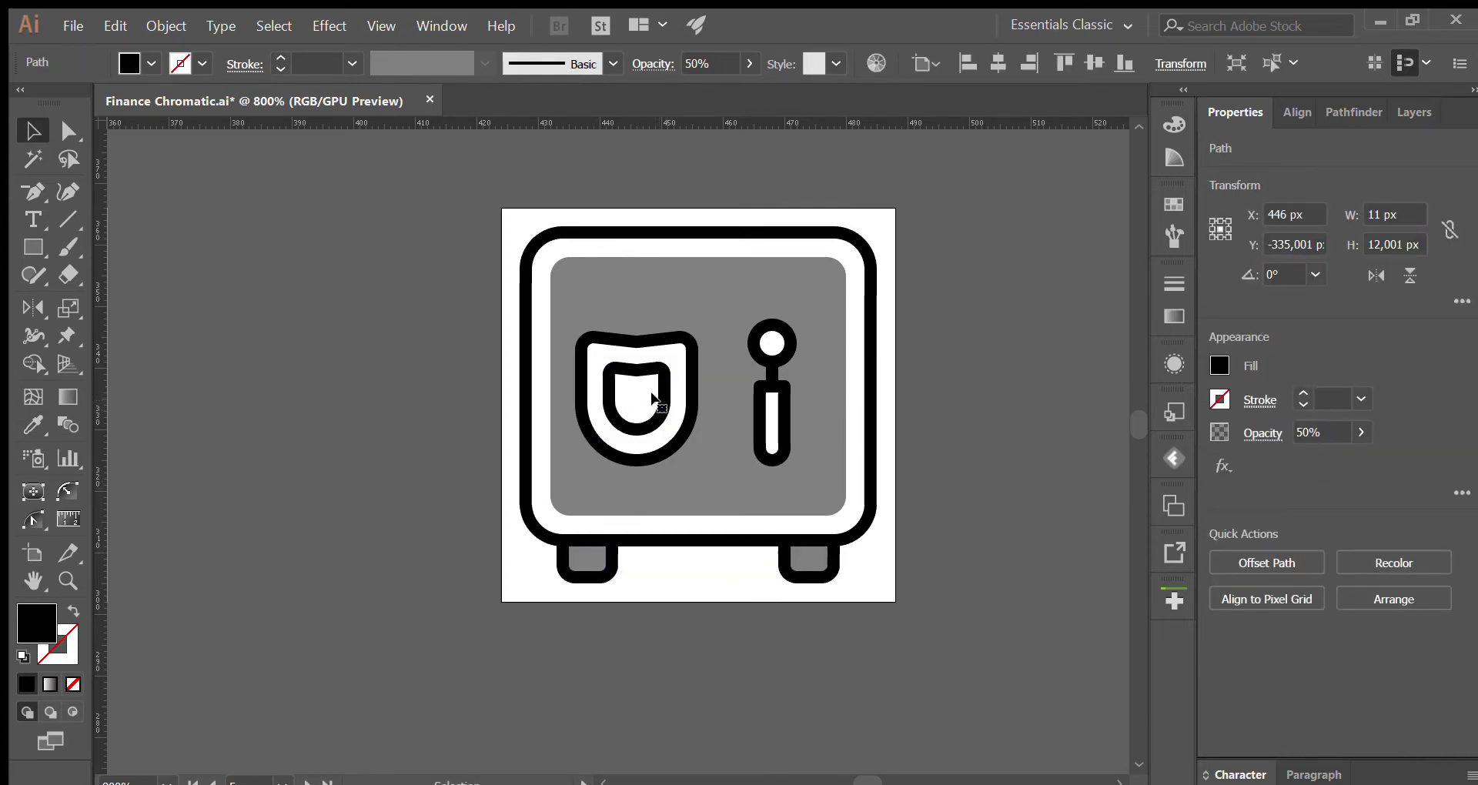
pyautogui.hotkey('ctrl', 'shift', 'a')
pyautogui.click(664, 385)
pyautogui.hotkey('ctrl', 'shift', 'a')
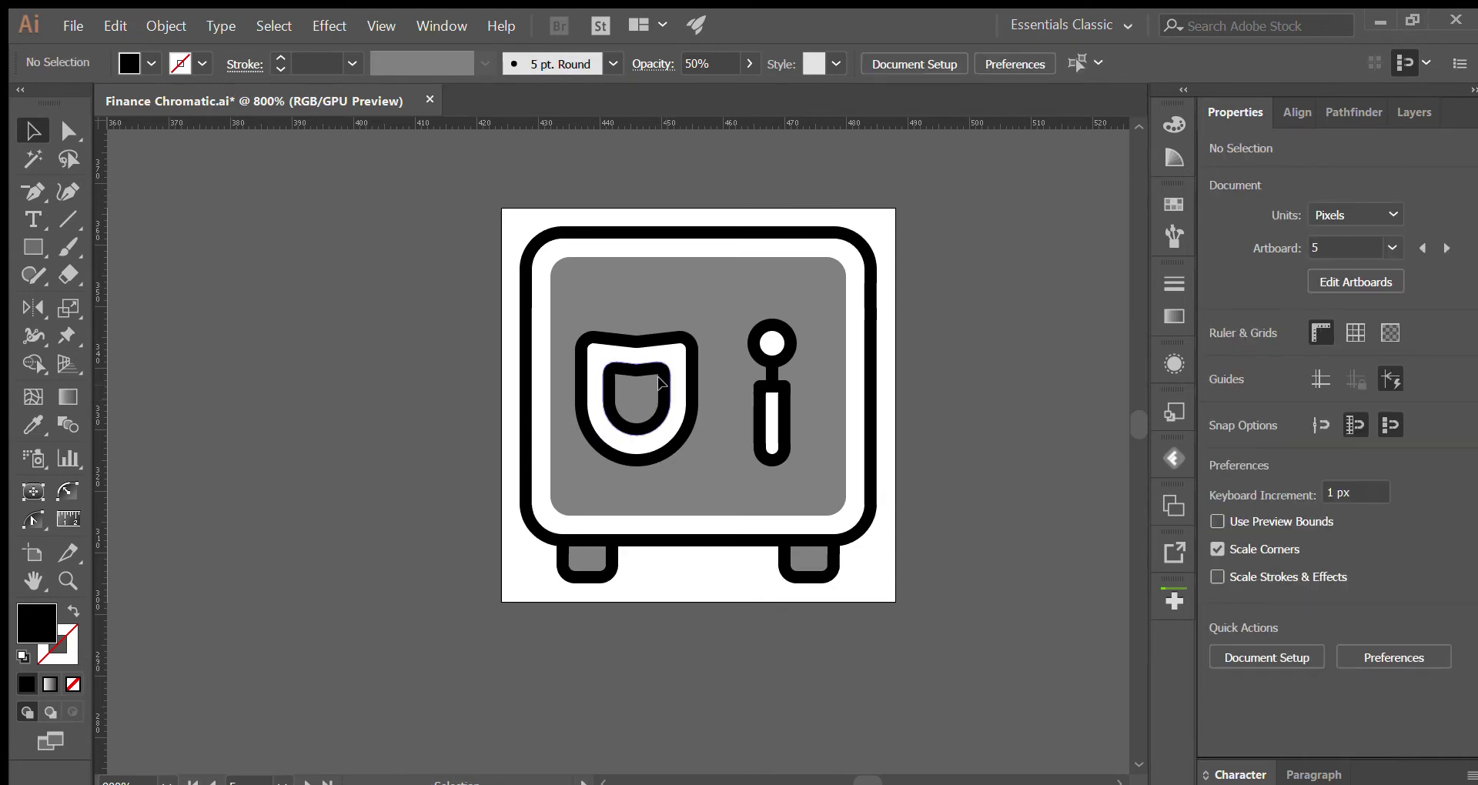
pyautogui.click(662, 383)
pyautogui.hotkey('ctrl', 'shift', 'a')
pyautogui.click(651, 397)
pyautogui.scroll(2, 678, 360)
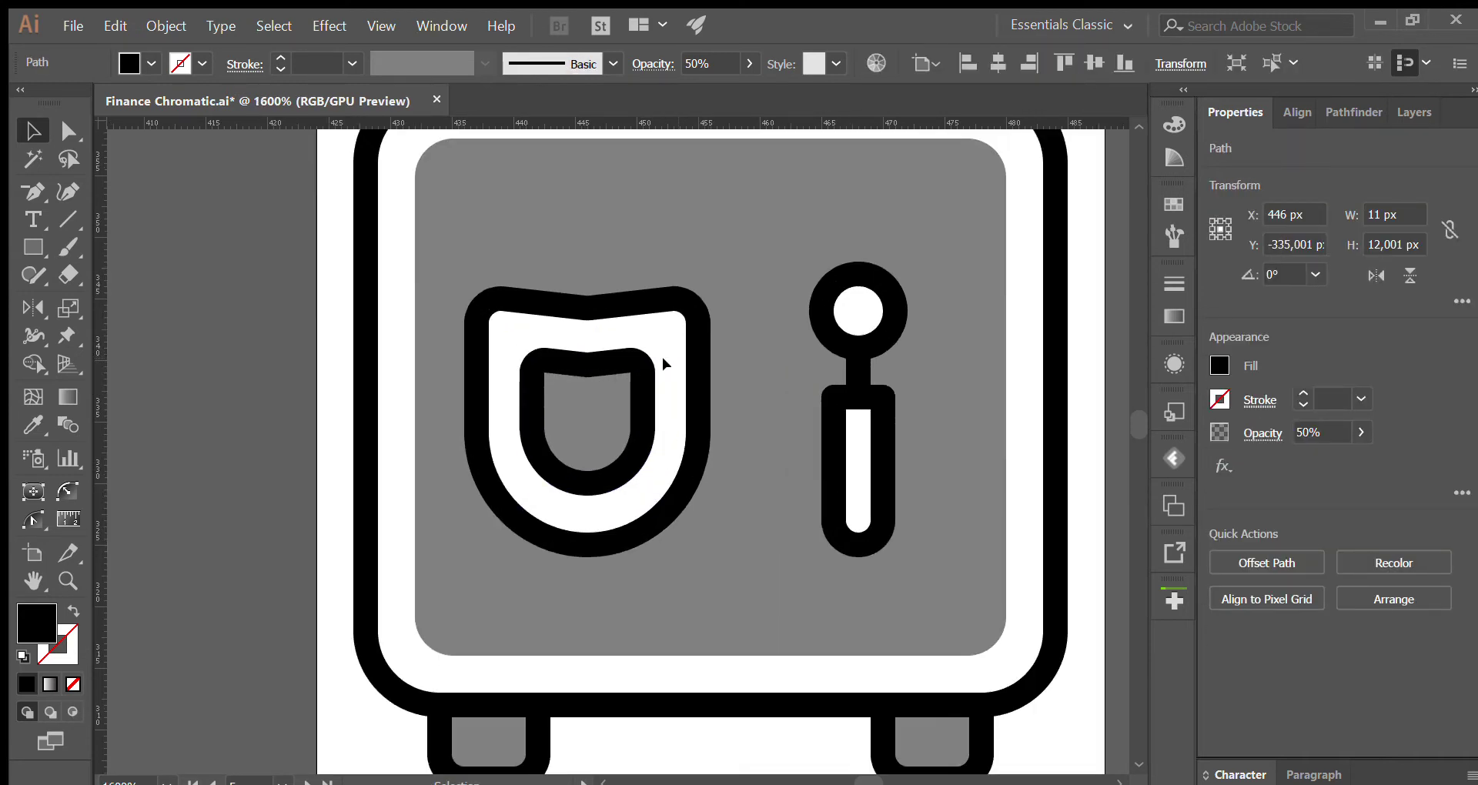
pyautogui.hotkey('ctrl', 'shift', 'a')
pyautogui.click(637, 380)
pyautogui.hotkey('ctrl', 'shift', 'a')
pyautogui.click(627, 378)
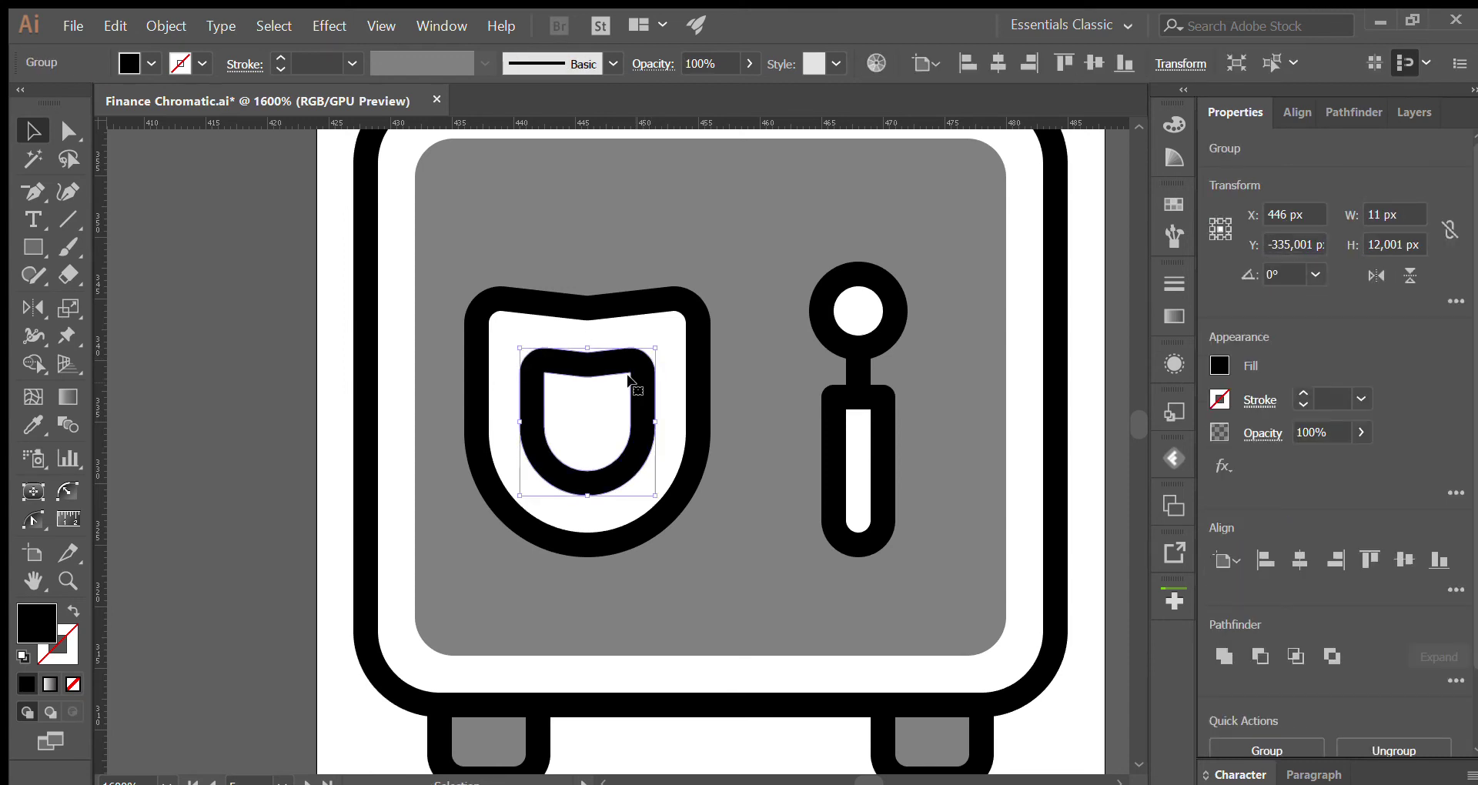
pyautogui.hotkey('ctrl', 'shift', 'a')
pyautogui.click(618, 371)
pyautogui.scroll(-4, 617, 371)
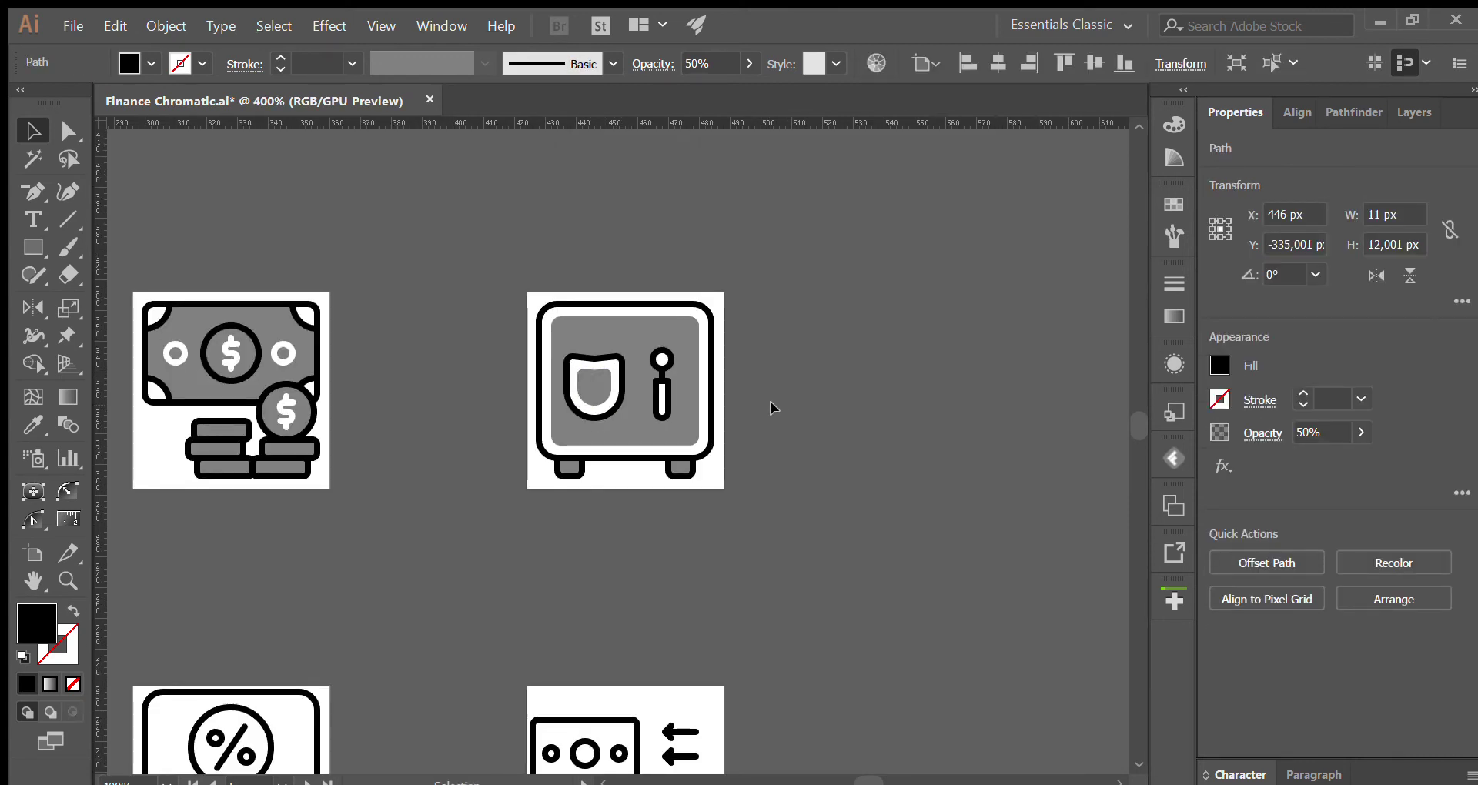
pyautogui.hotkey('ctrl', 'shift', 'a')
pyautogui.scroll(-3, 769, 408)
pyautogui.moveTo(471, 477)
pyautogui.mouseDown()
pyautogui.moveTo(567, 491)
pyautogui.moveTo(602, 444)
pyautogui.mouseUp()
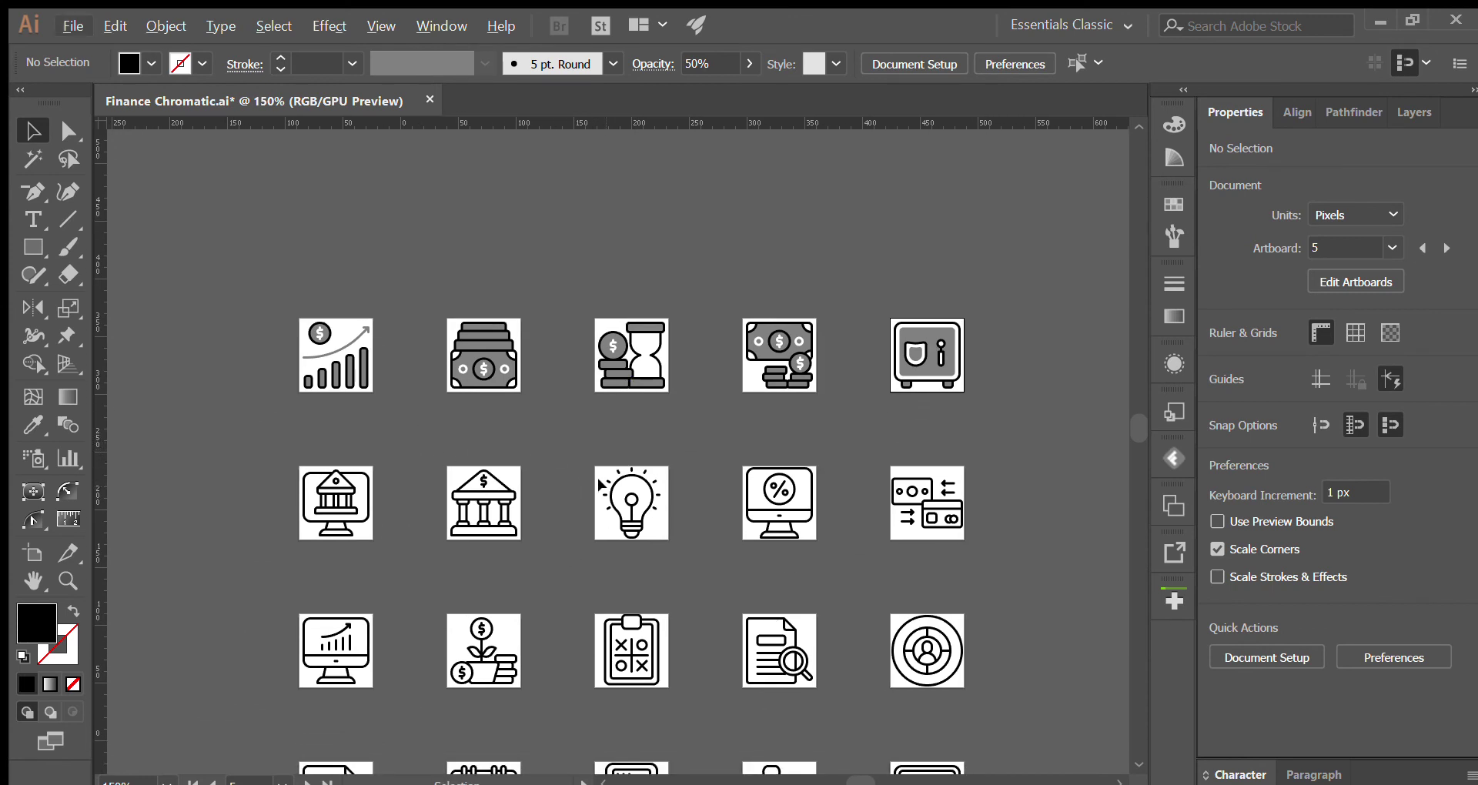